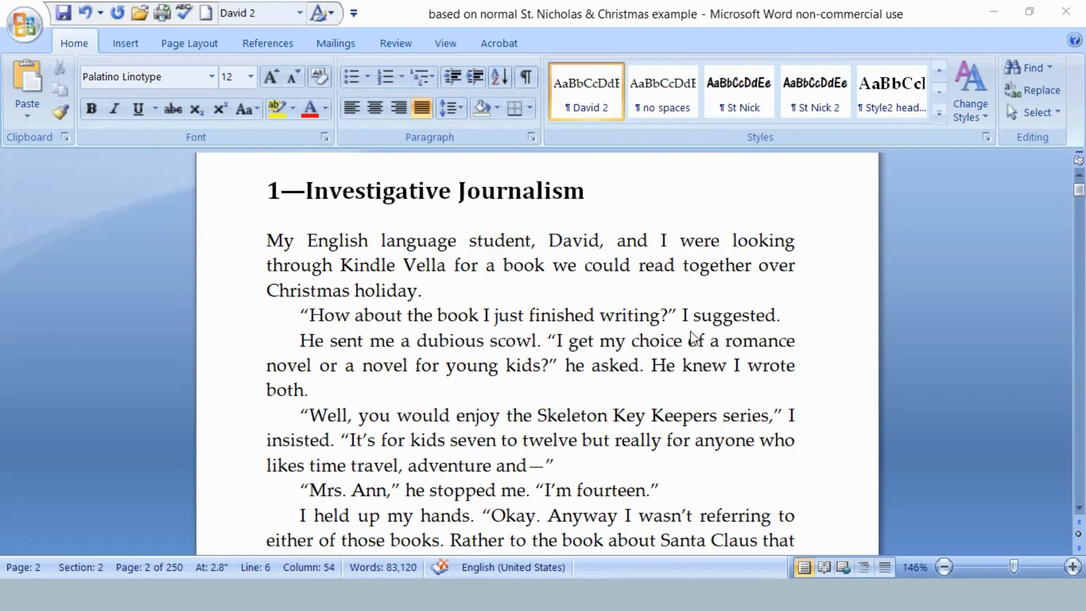
- Examine which quick style is applied to the chapter 1 heading "1—Investigative Journalism"
left_click(494, 191)
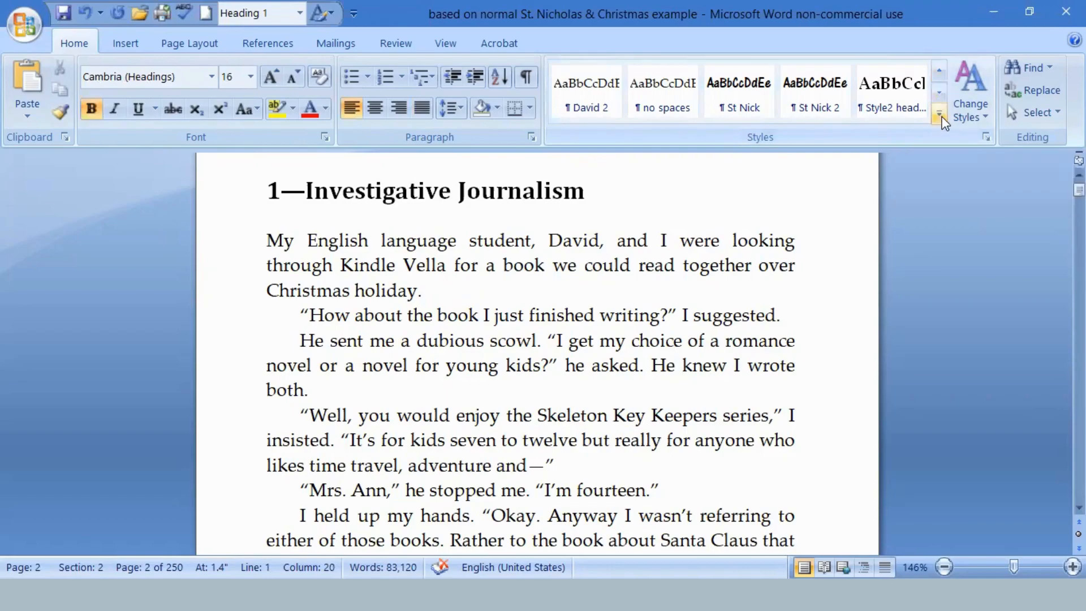
left_click(938, 116)
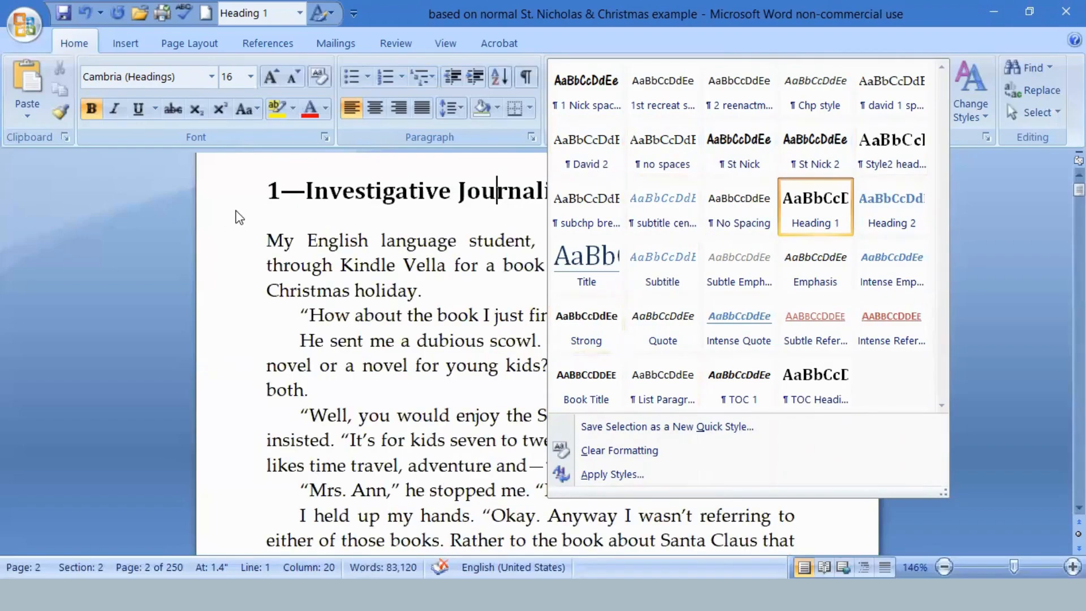
left_click(496, 192)
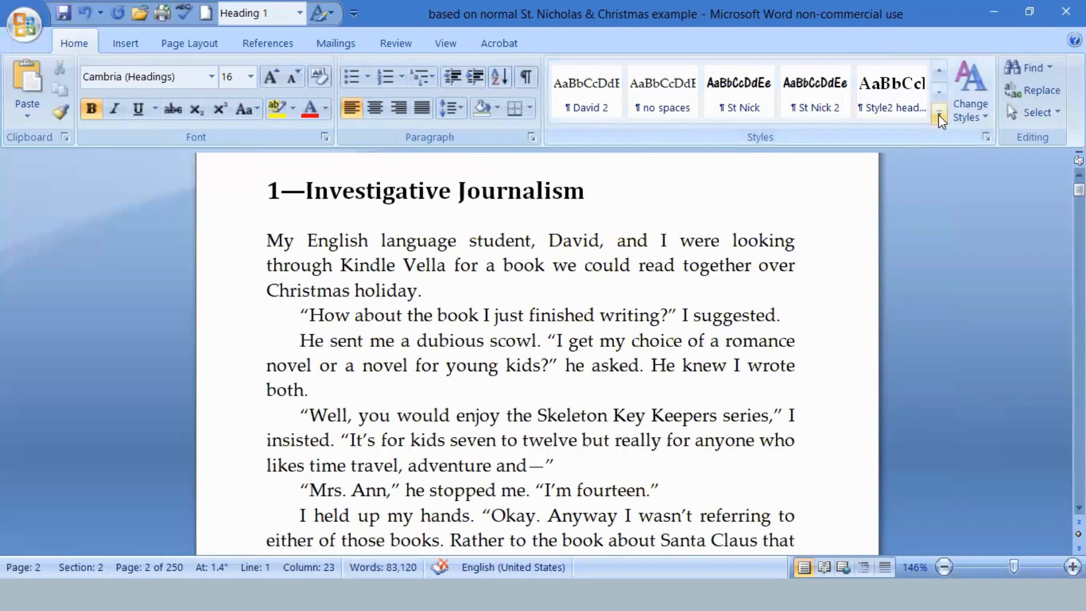
left_click(938, 116)
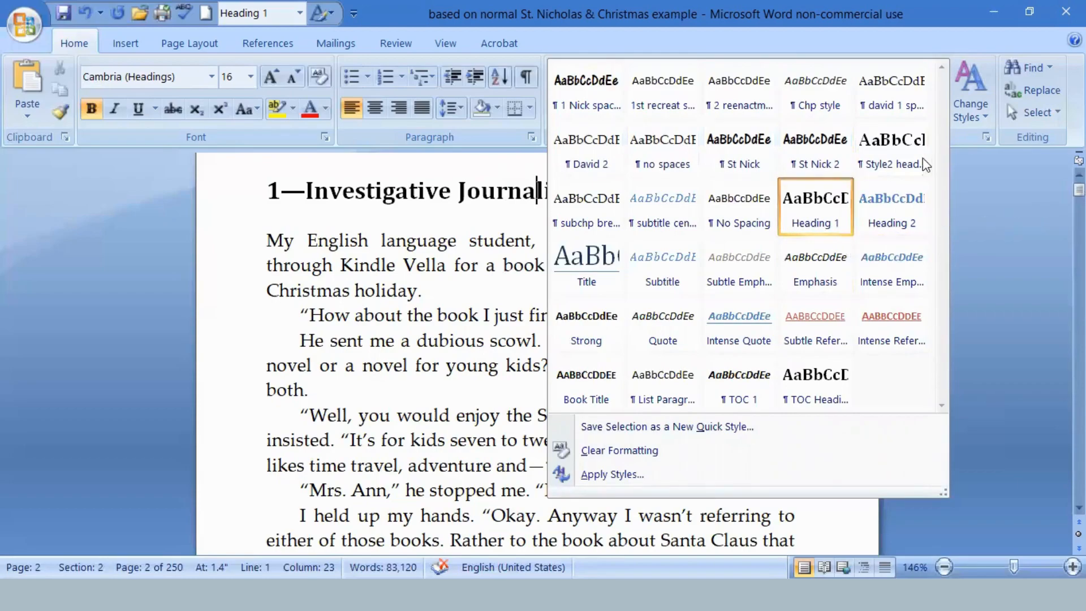
left_click(953, 118)
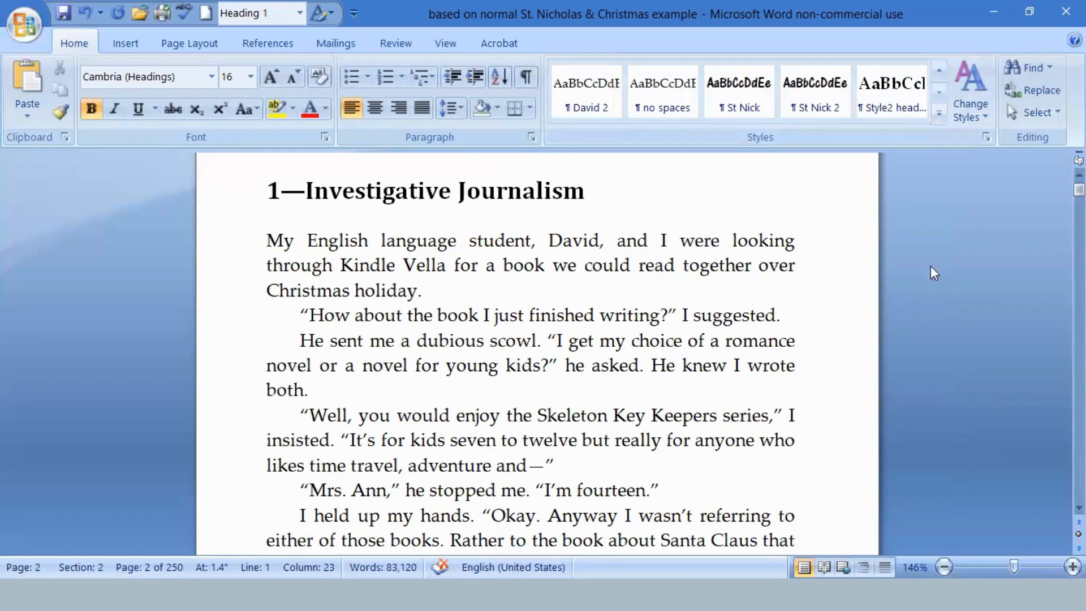
left_click(938, 116)
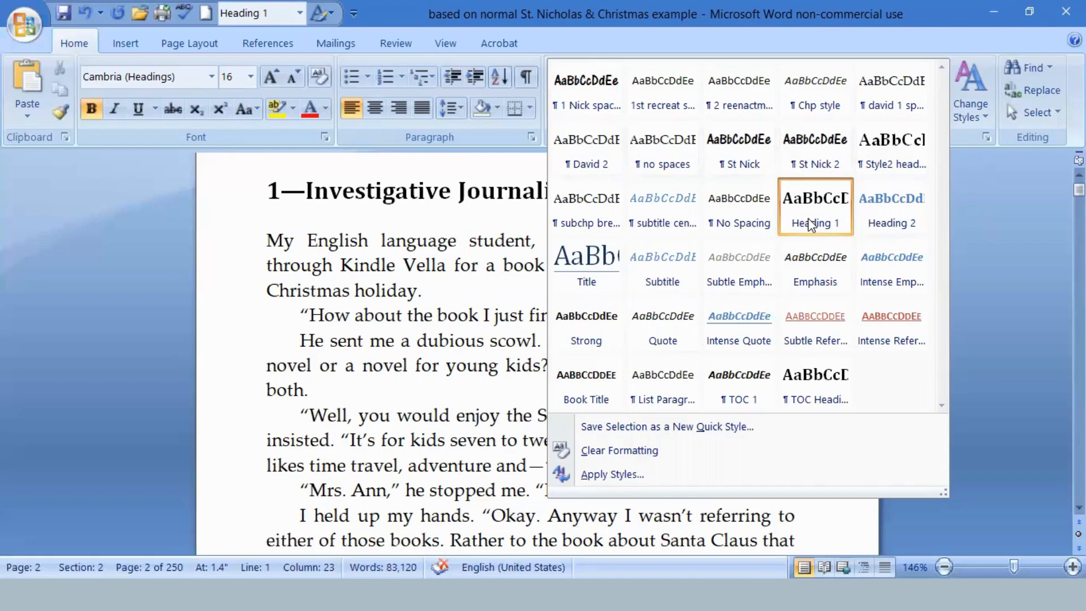
scroll(430, 255, "down", 3)
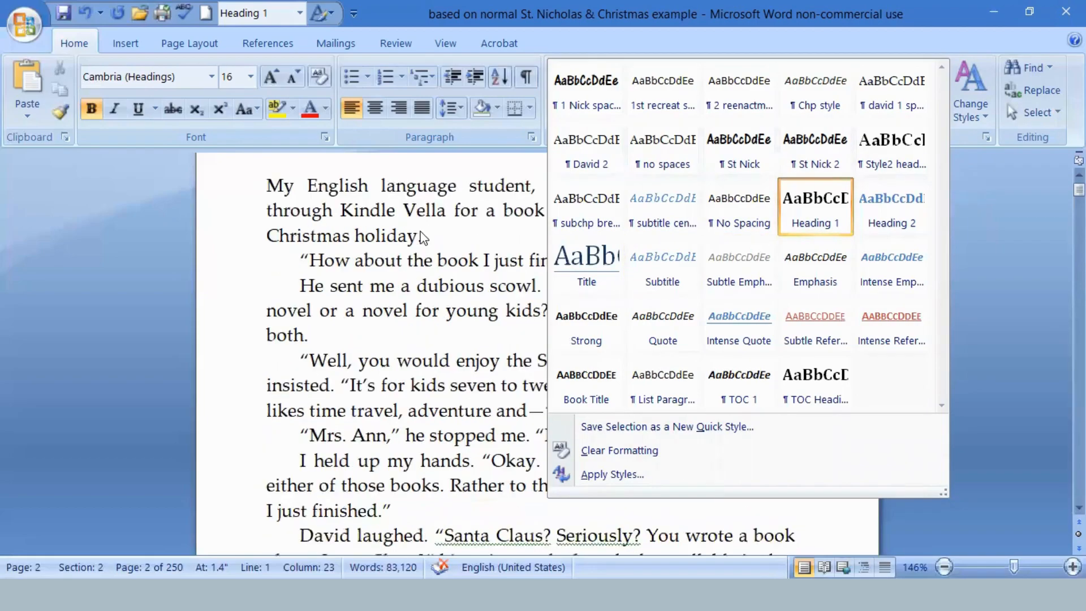
scroll(428, 253, "down", 2)
scroll(427, 266, "up", 6)
scroll(430, 260, "down", 1)
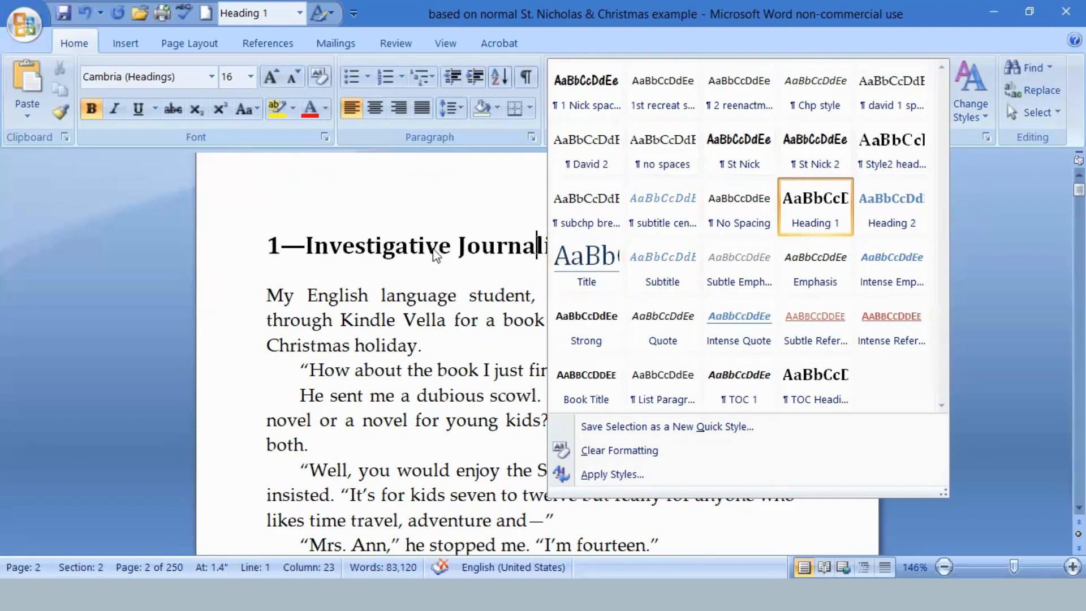
- Modify the Heading 1 style to use the Lucida Console font
right_click(809, 212)
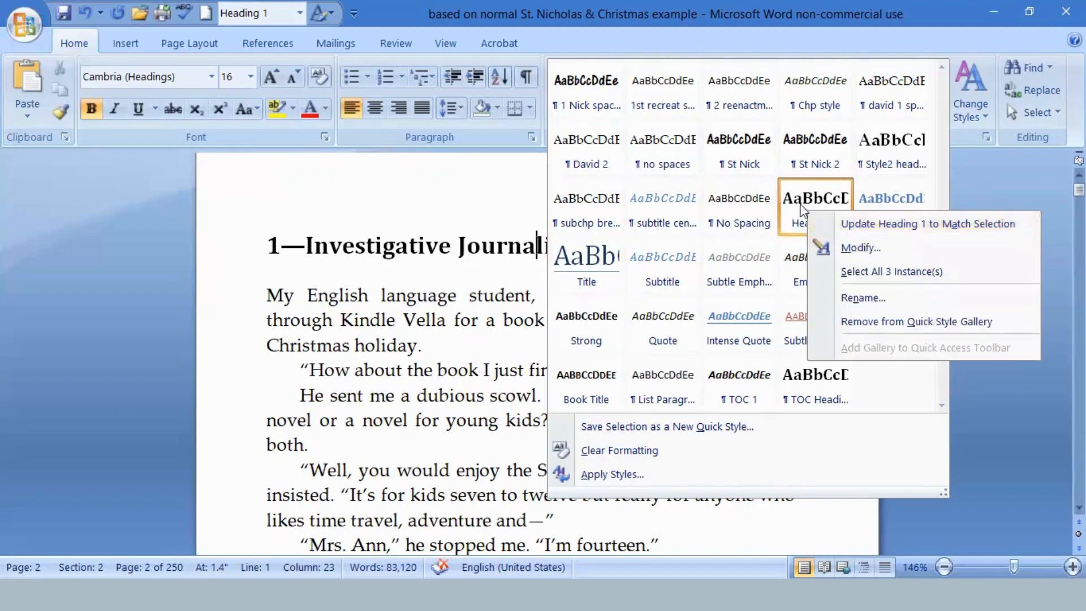
left_click(908, 131)
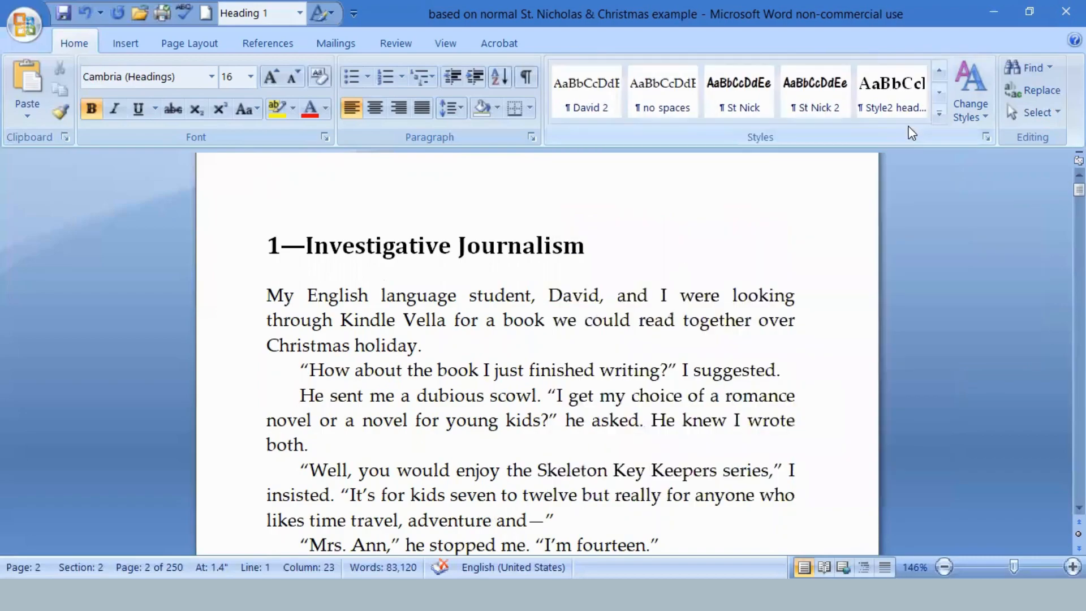
left_click(940, 118)
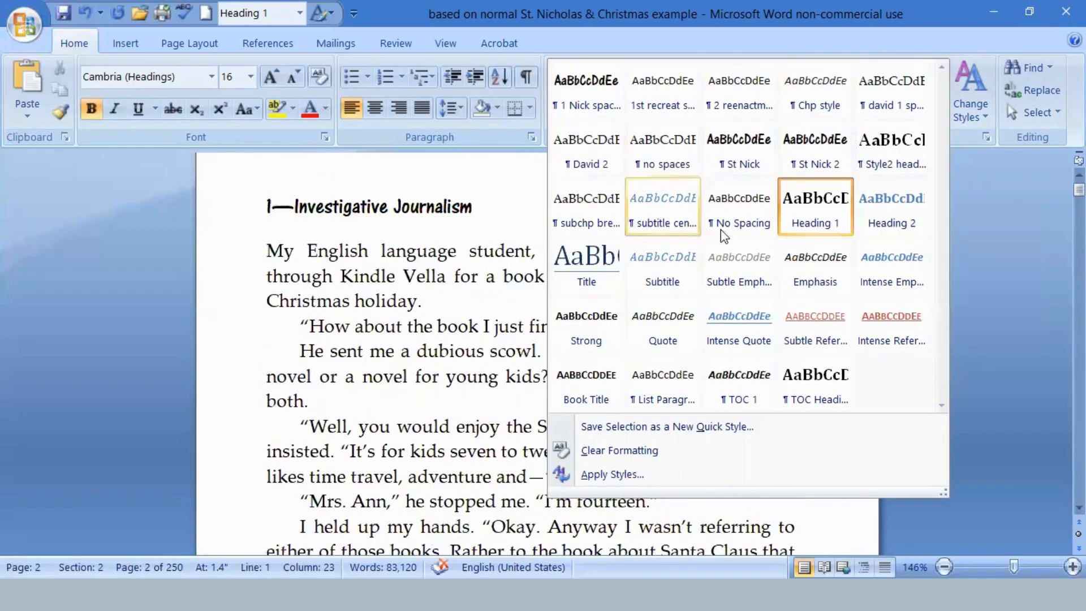
right_click(792, 210)
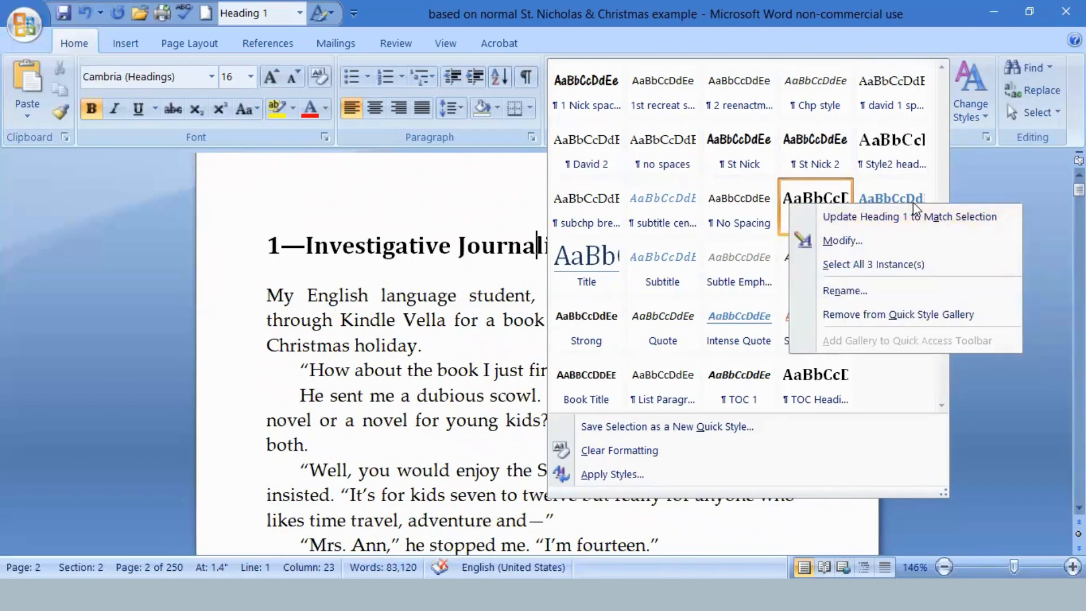
left_click(846, 240)
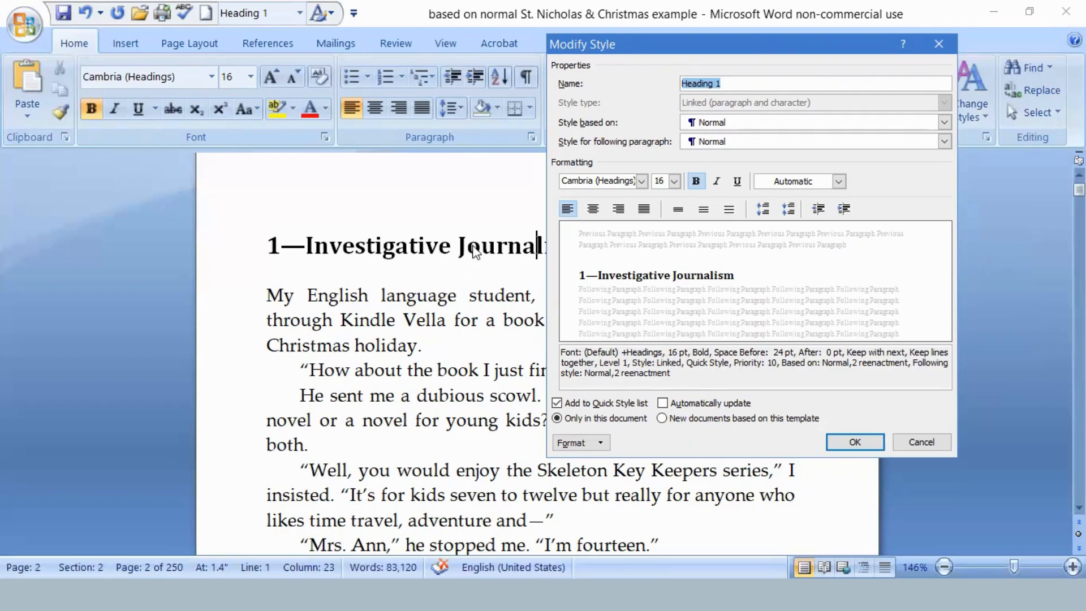
left_click(643, 180)
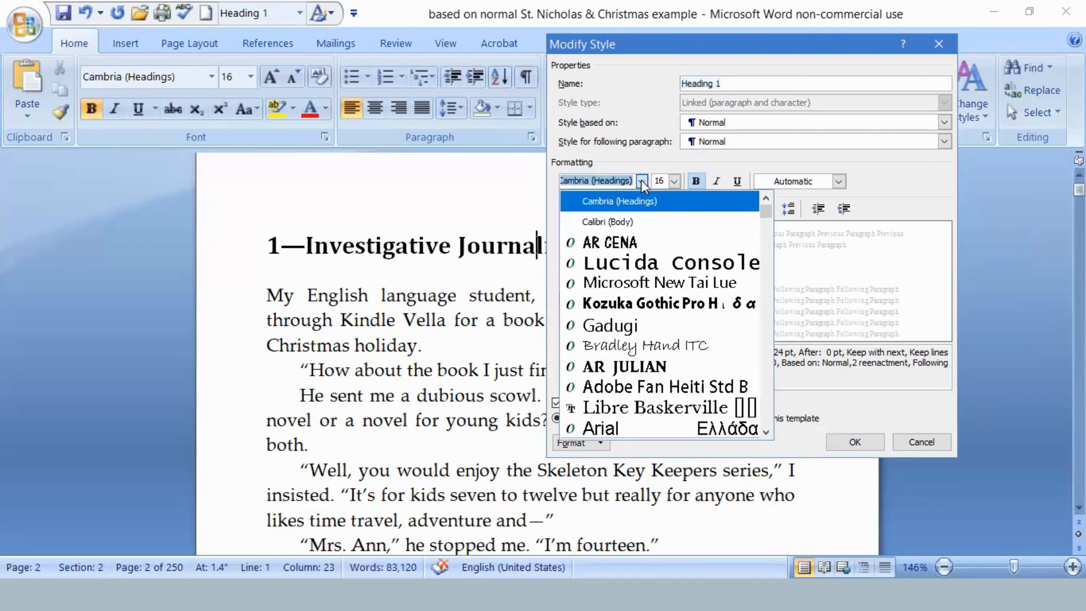
left_click(647, 266)
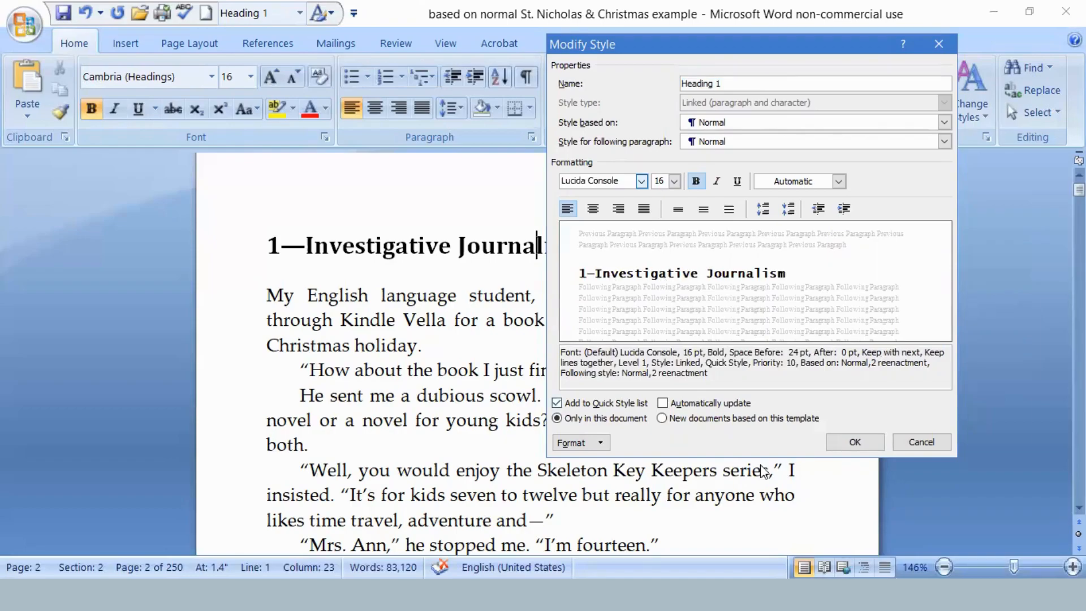
left_click(855, 443)
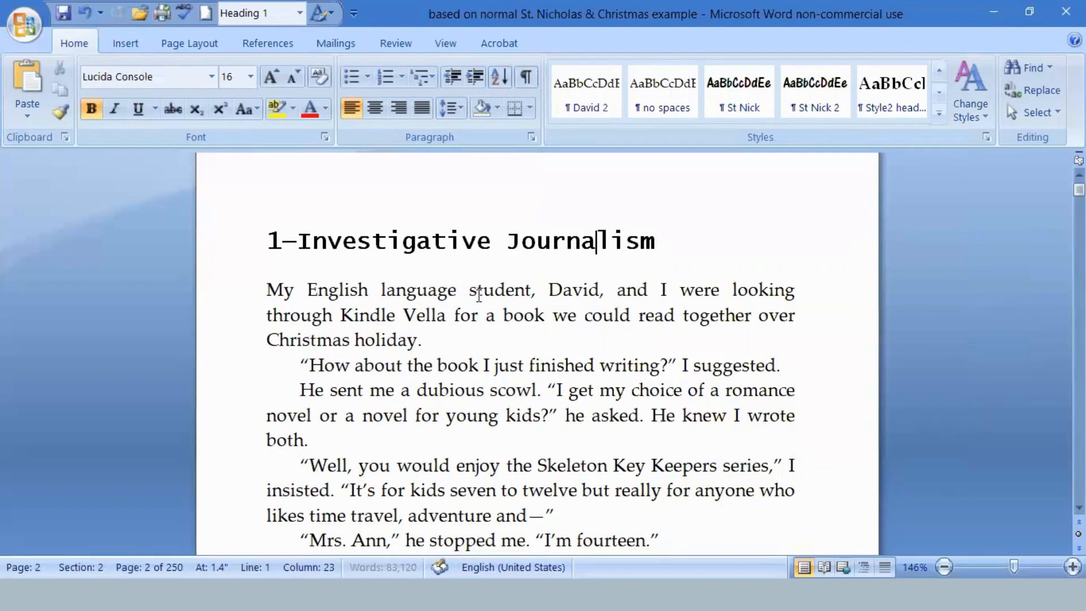
- Examine the font and quick style of the chapter 2 heading "2—The Day Nicholas Was Born"
scroll(492, 297, "down", 5)
scroll(534, 300, "down", 15)
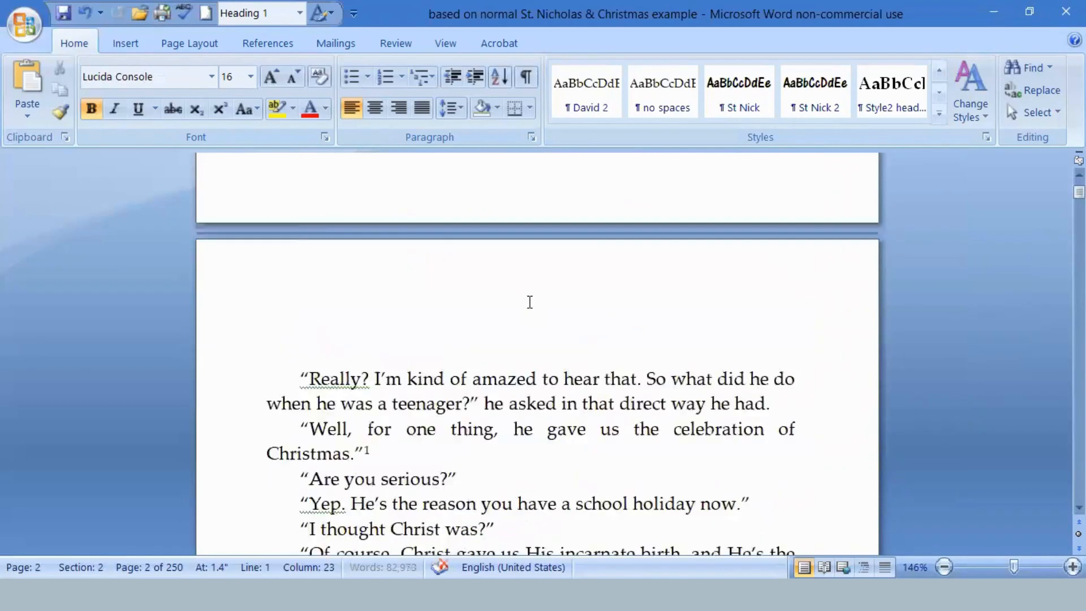
scroll(524, 308, "down", 12)
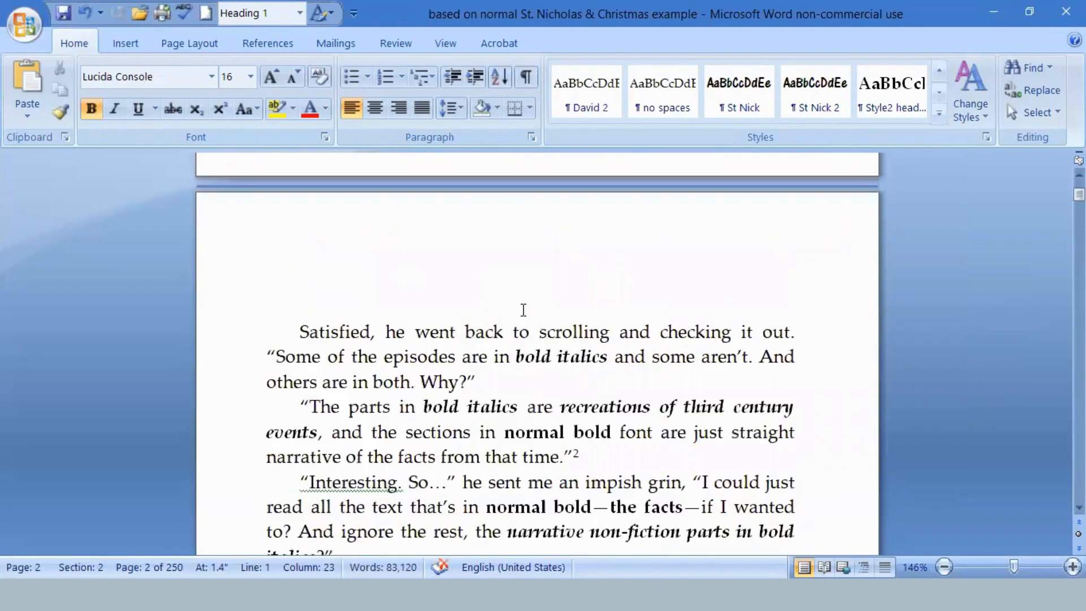
scroll(518, 318, "down", 15)
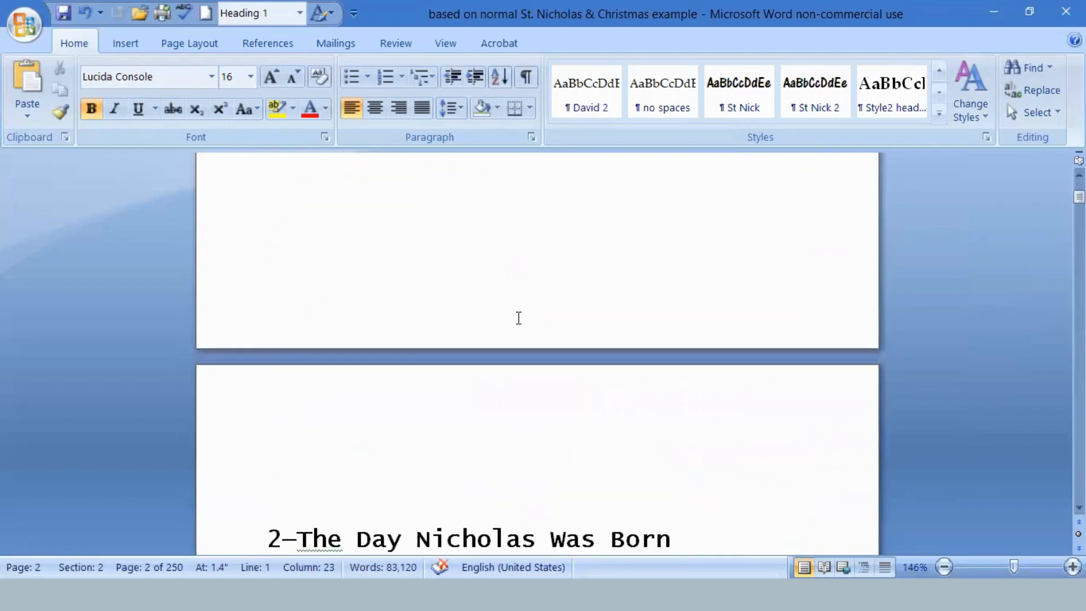
scroll(434, 356, "up", 5)
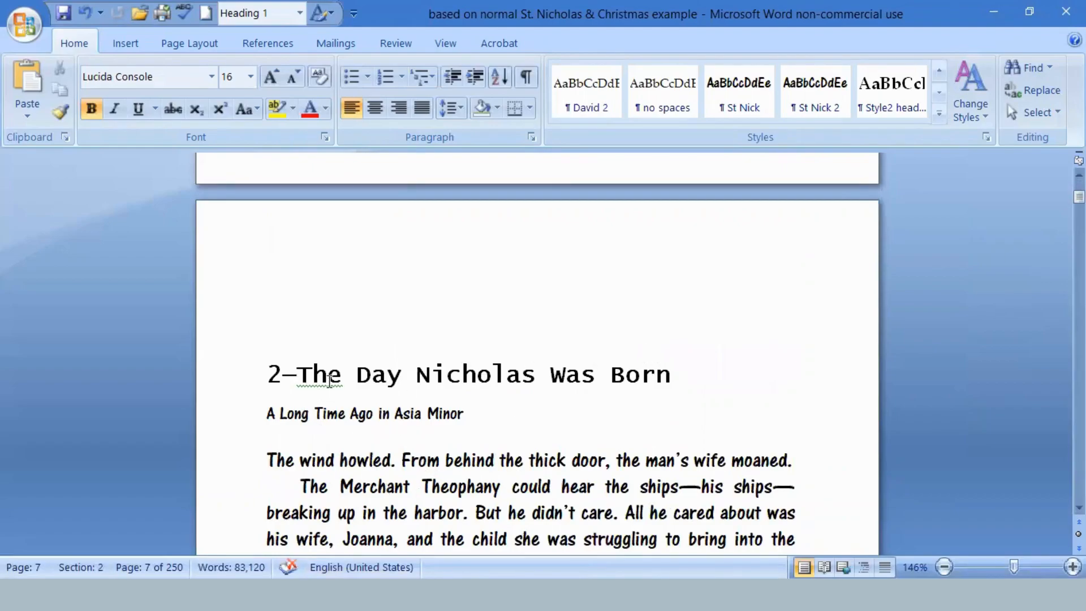
left_click(625, 376)
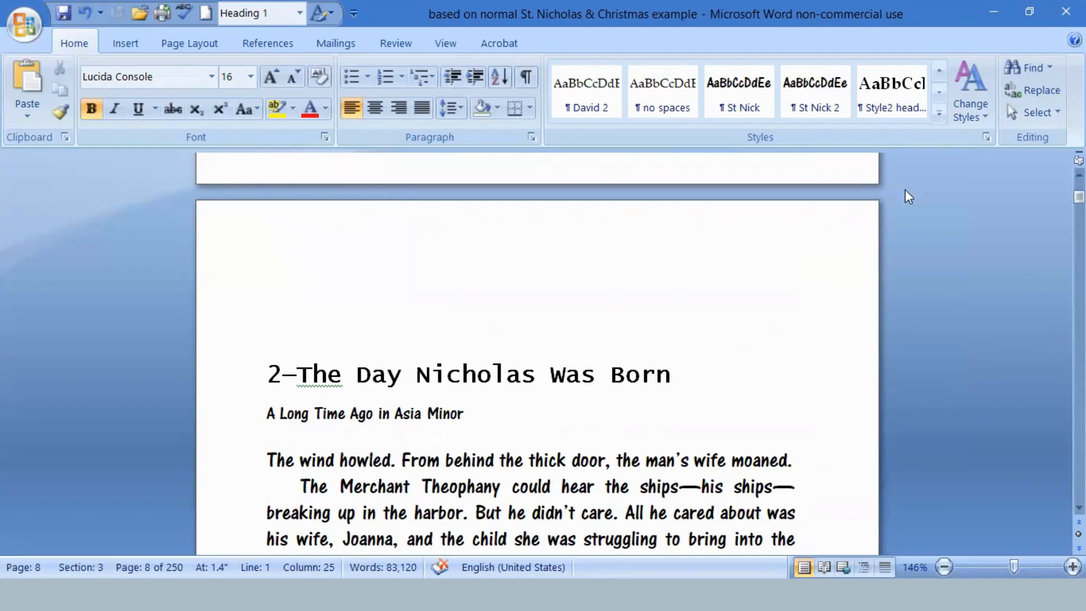
left_click(939, 117)
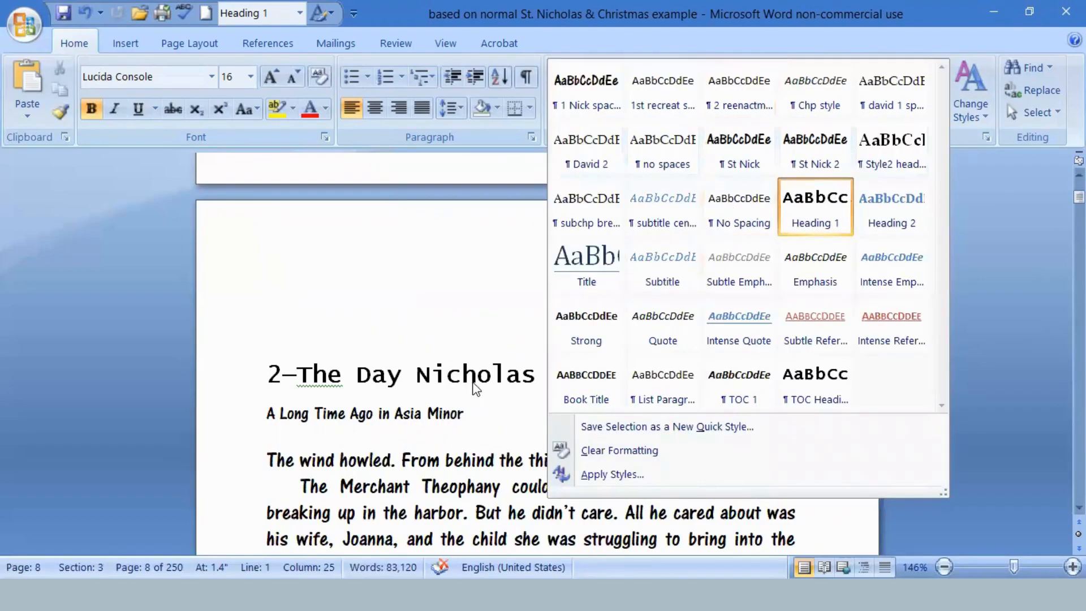
left_click(493, 374)
left_click(491, 374)
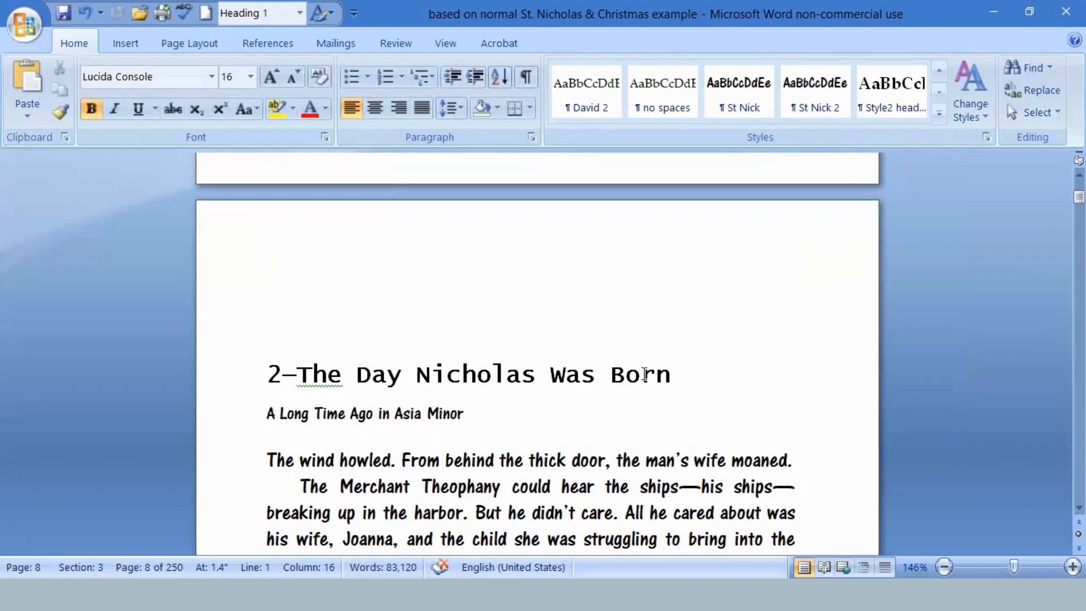
- Modify the Heading 1 style to use the Cambria (Headings) font
left_click(938, 117)
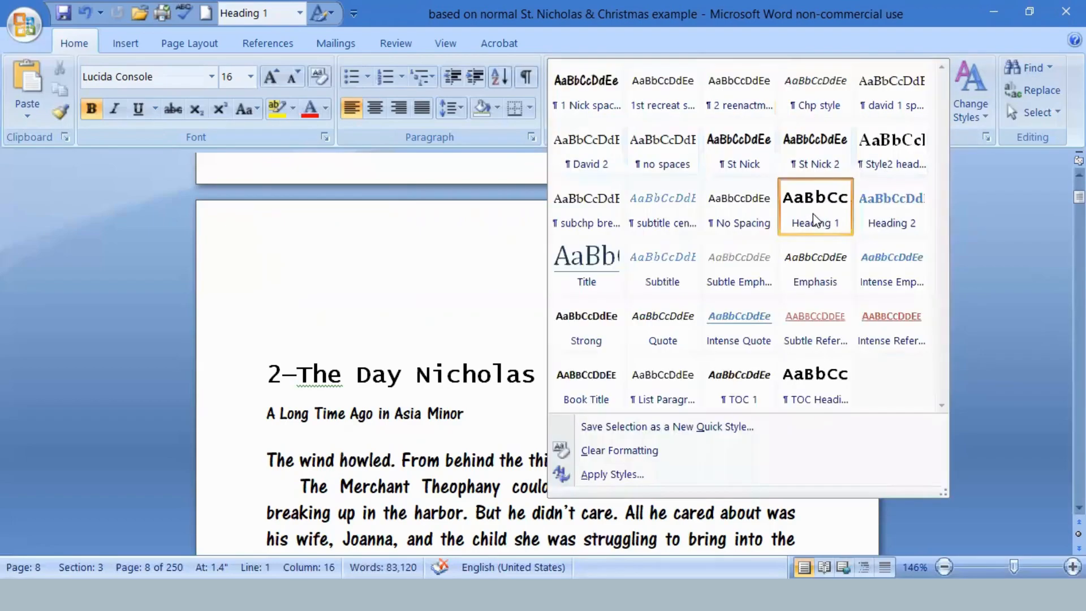
right_click(814, 218)
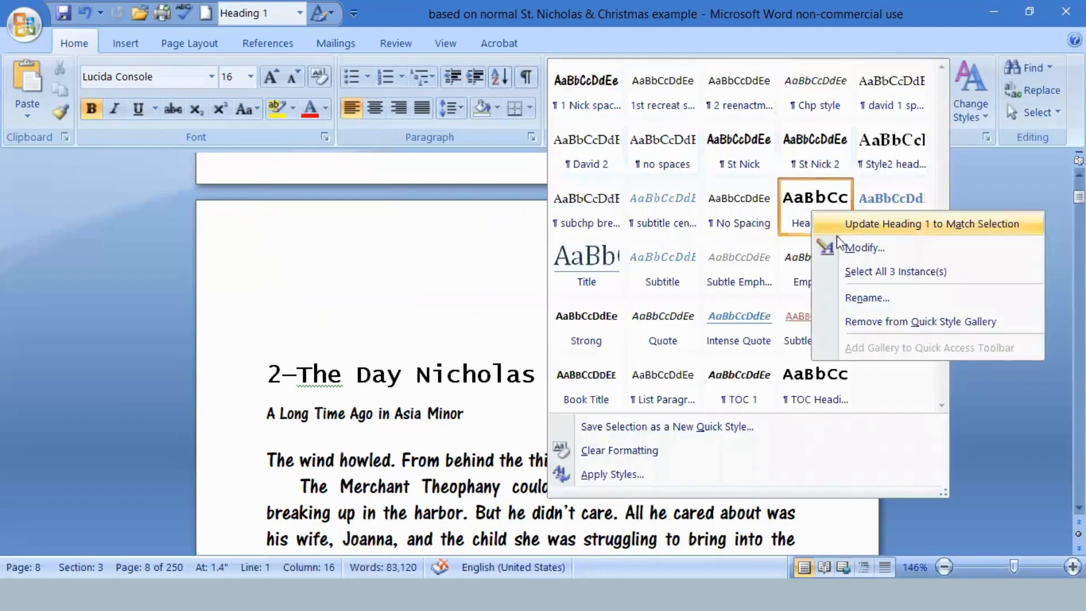
left_click(871, 247)
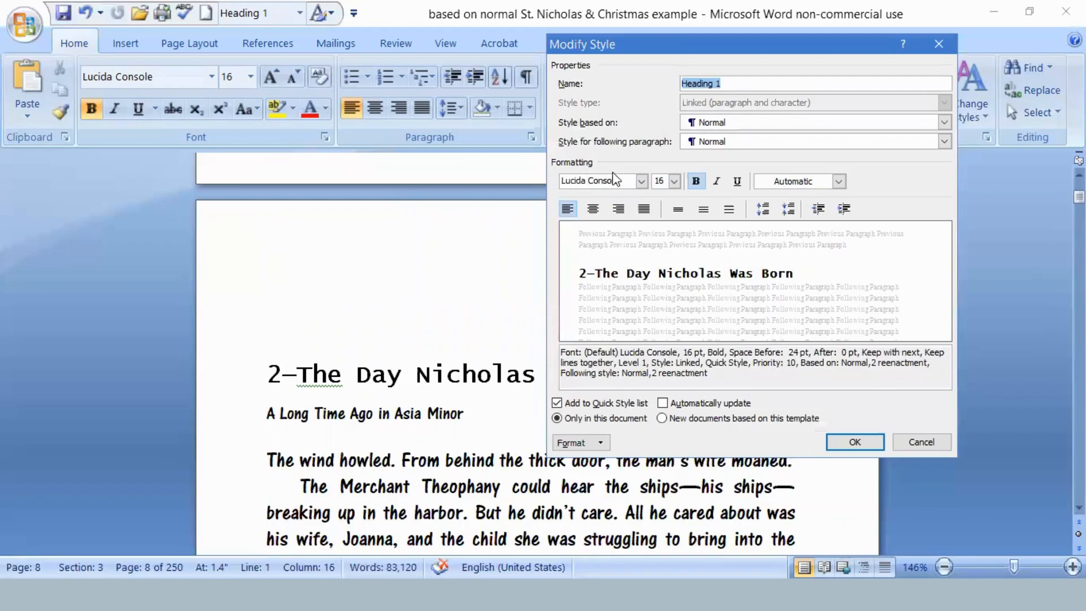
left_click(642, 182)
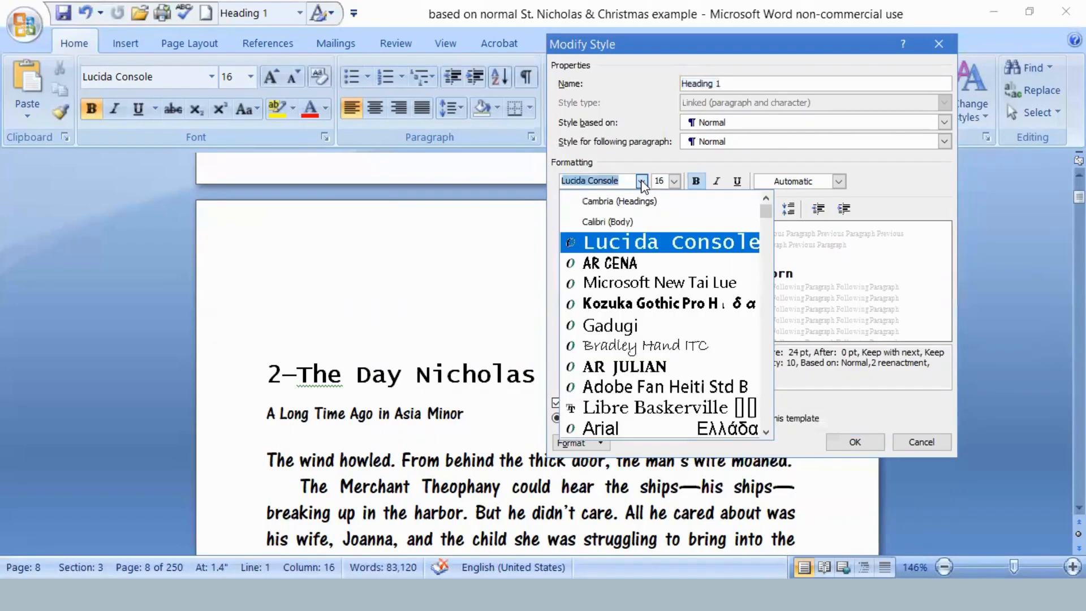
left_click(600, 201)
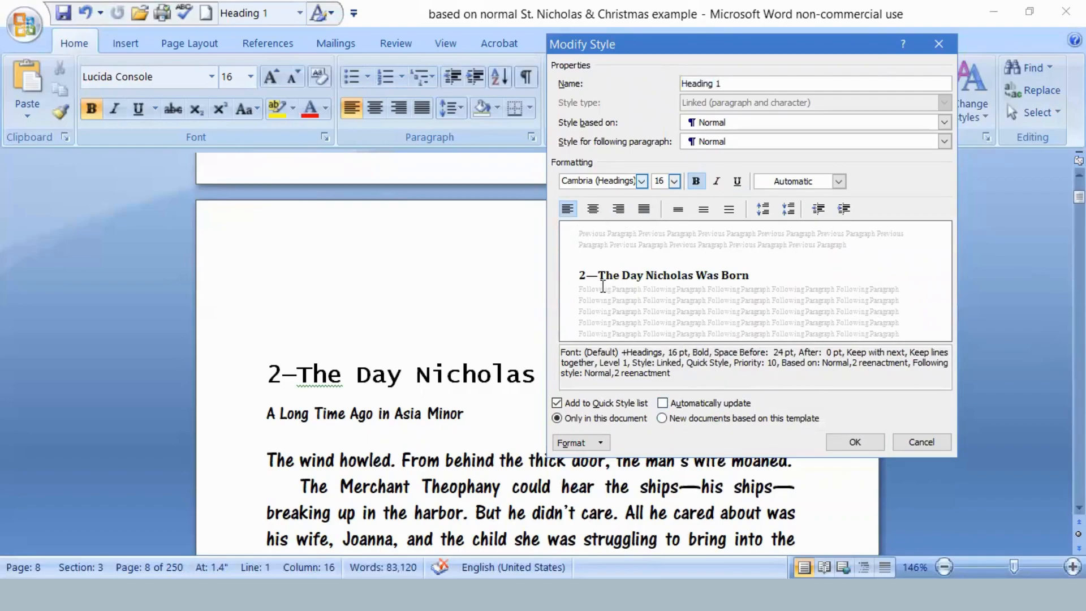
left_click(855, 443)
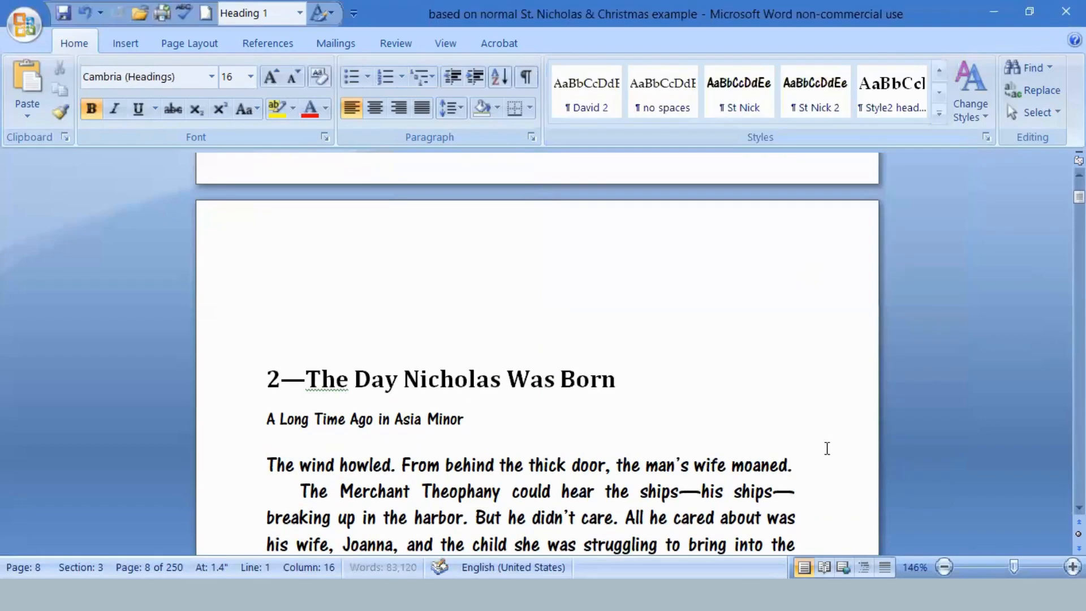
- Apply the "david 1 space sbove" quick style to the opening paragraph under the chapter 1 heading
scroll(724, 366, "up", 6)
scroll(728, 366, "up", 20)
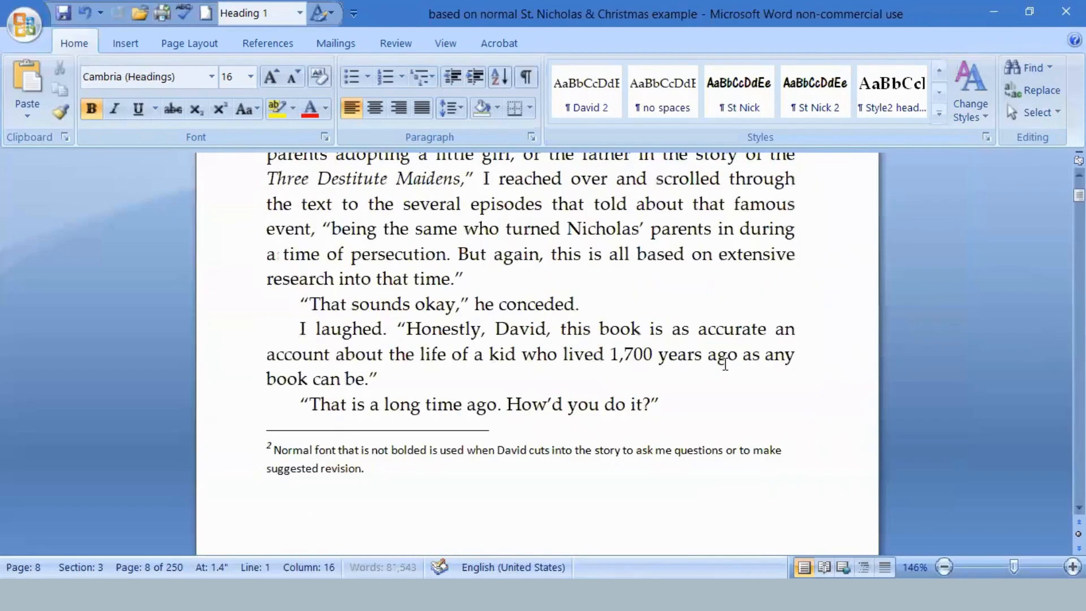
scroll(722, 363, "up", 20)
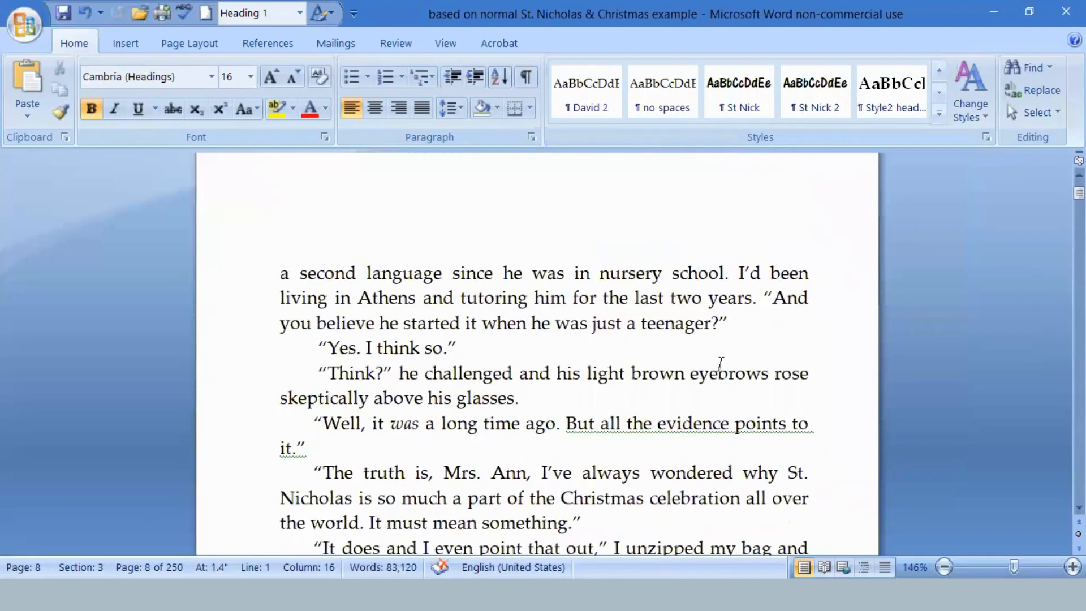
scroll(722, 363, "up", 15)
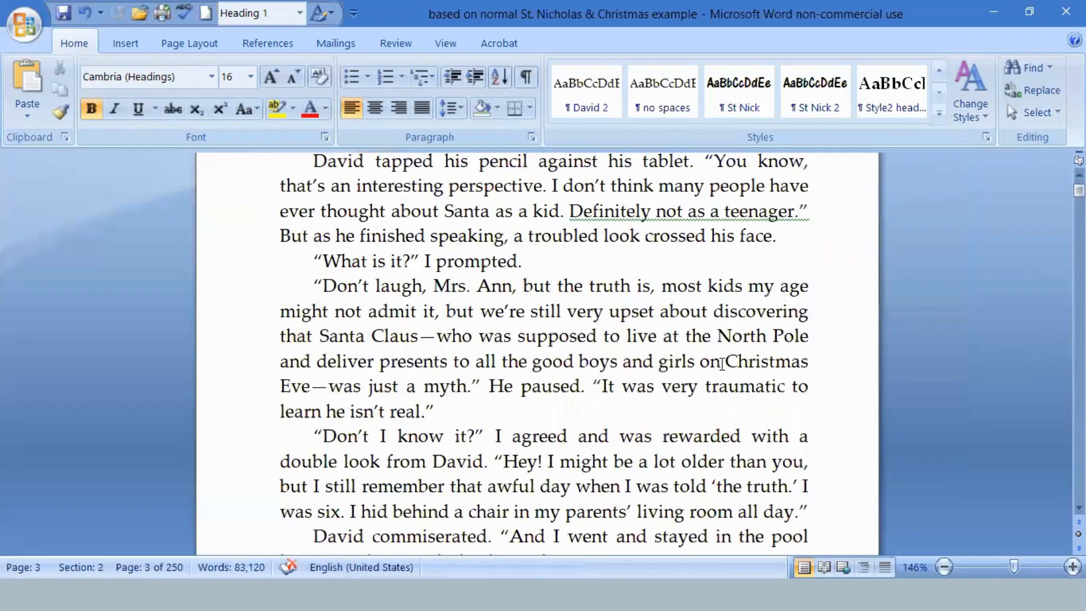
scroll(720, 365, "up", 5)
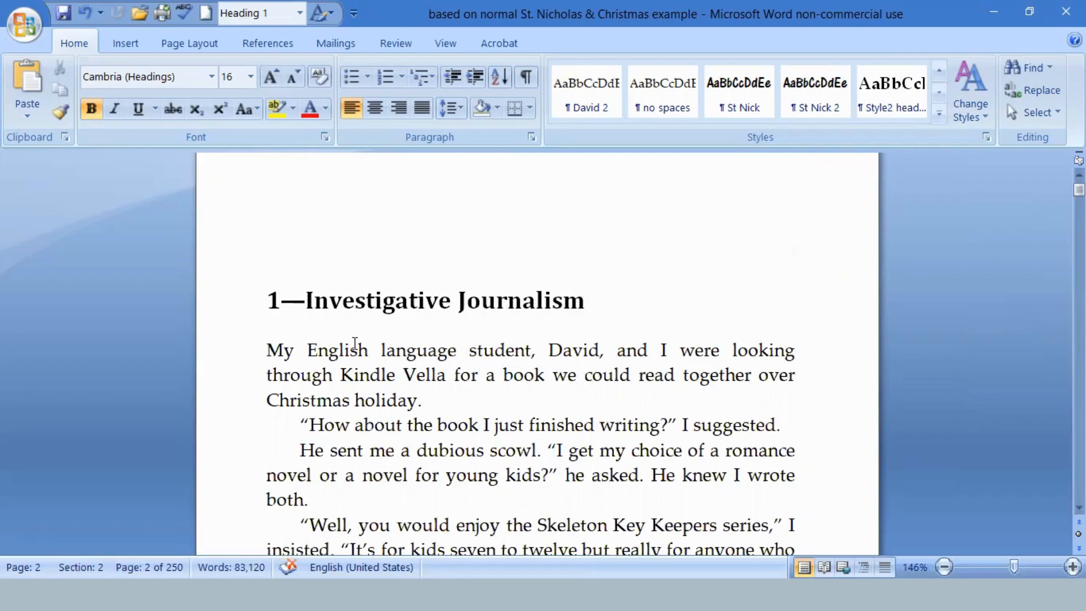
left_click(507, 350)
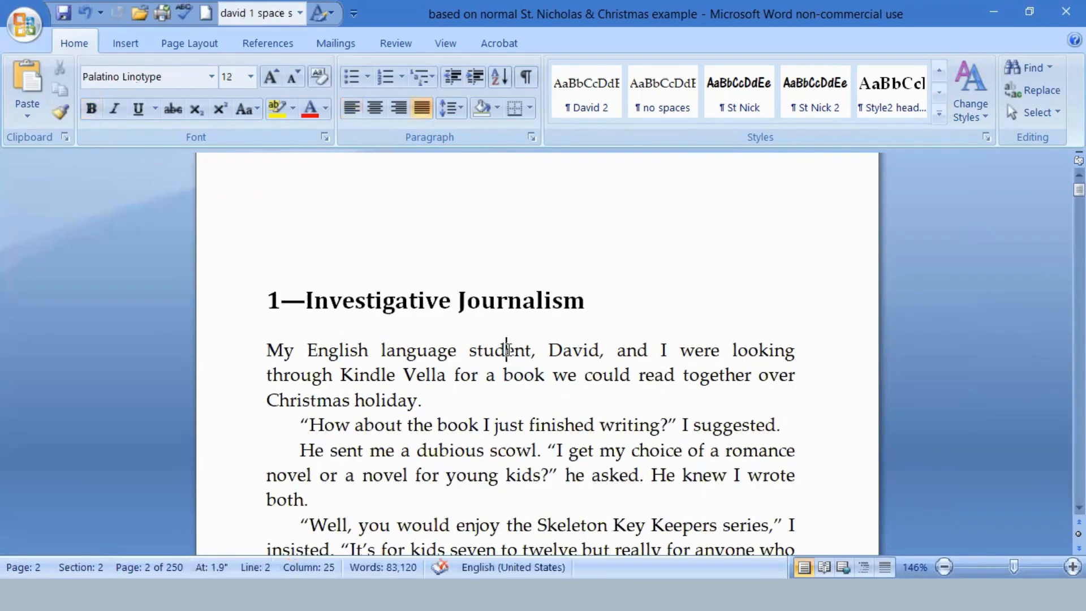
left_click(430, 349)
left_click(370, 373)
left_click(382, 401)
key("Down")
left_click(318, 350)
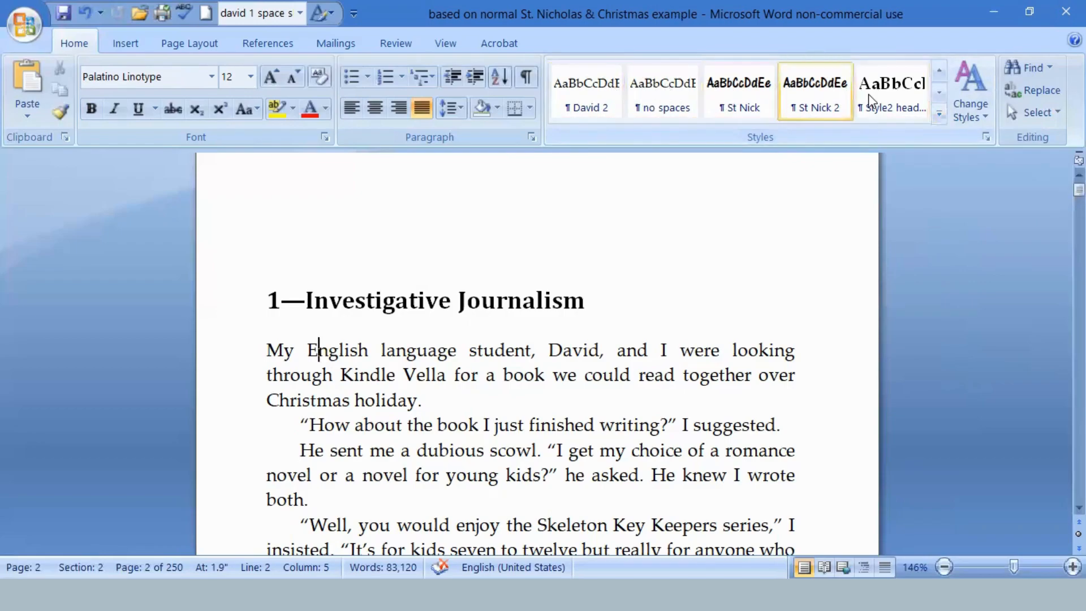
left_click(938, 115)
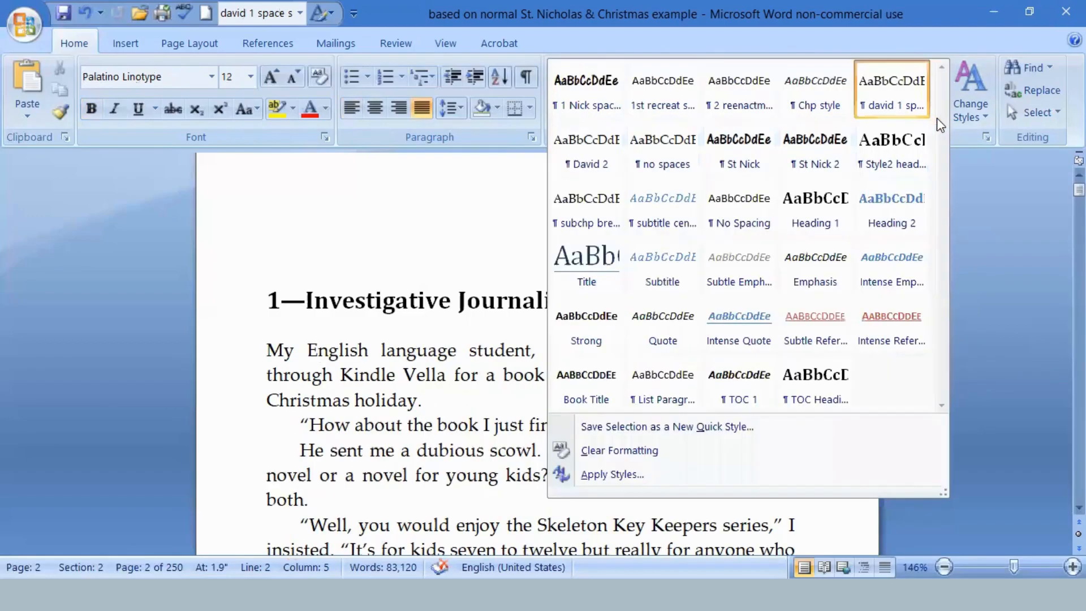
left_click(891, 99)
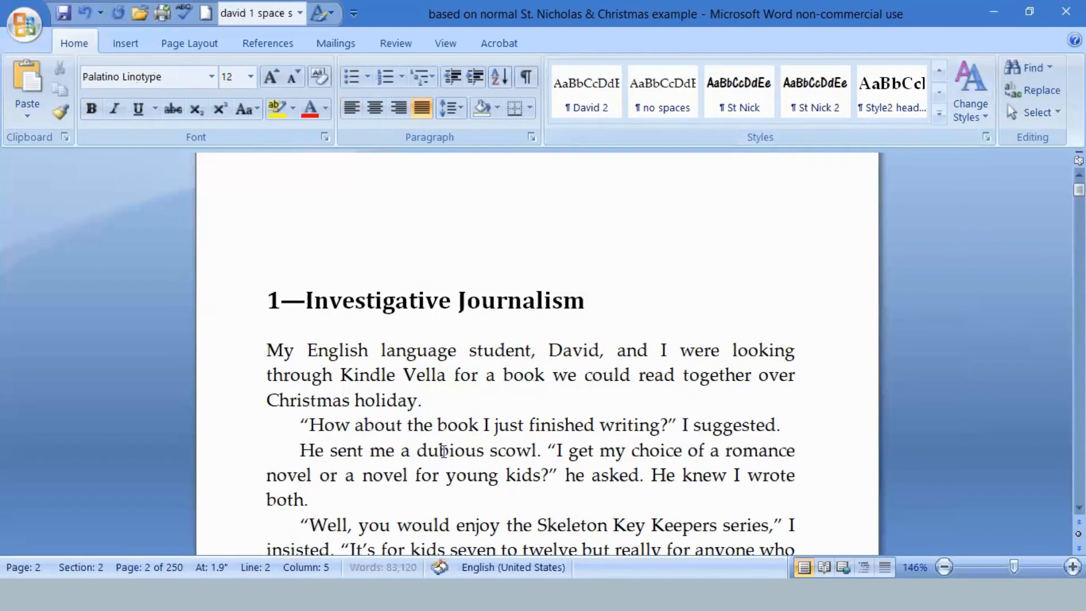
- Modify the "david 1 space sbove" style's paragraph formatting, setting the spacing before to 12 pt
left_click(939, 116)
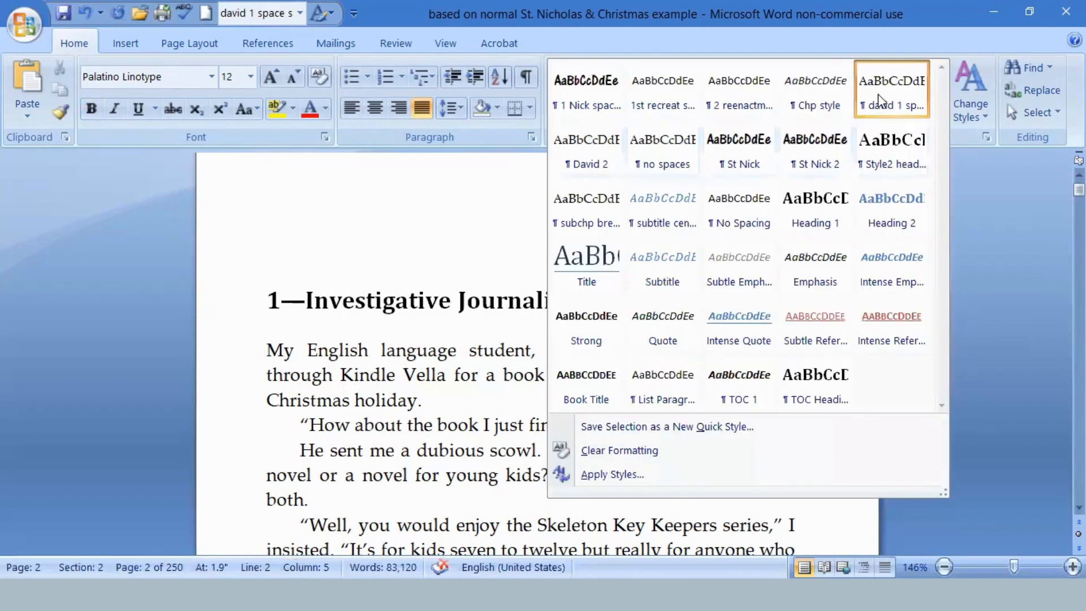
right_click(878, 94)
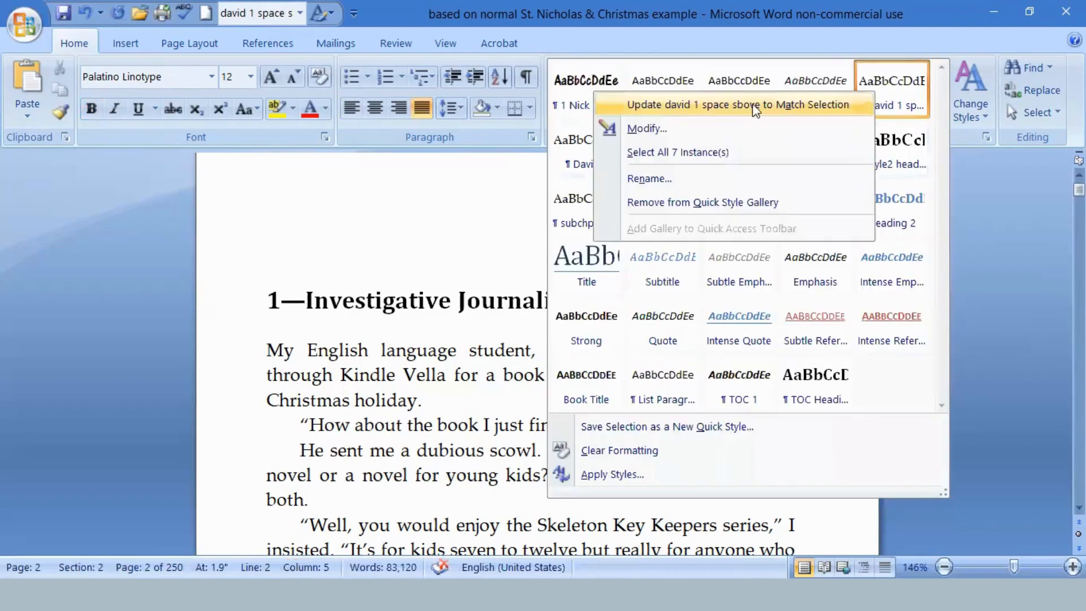
left_click(657, 131)
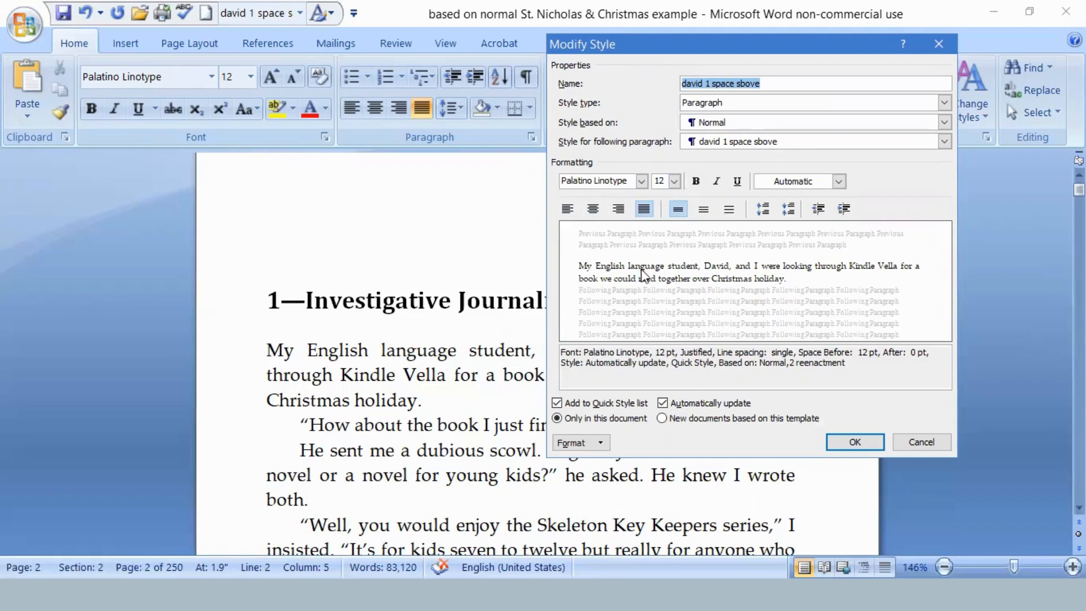
left_click(602, 444)
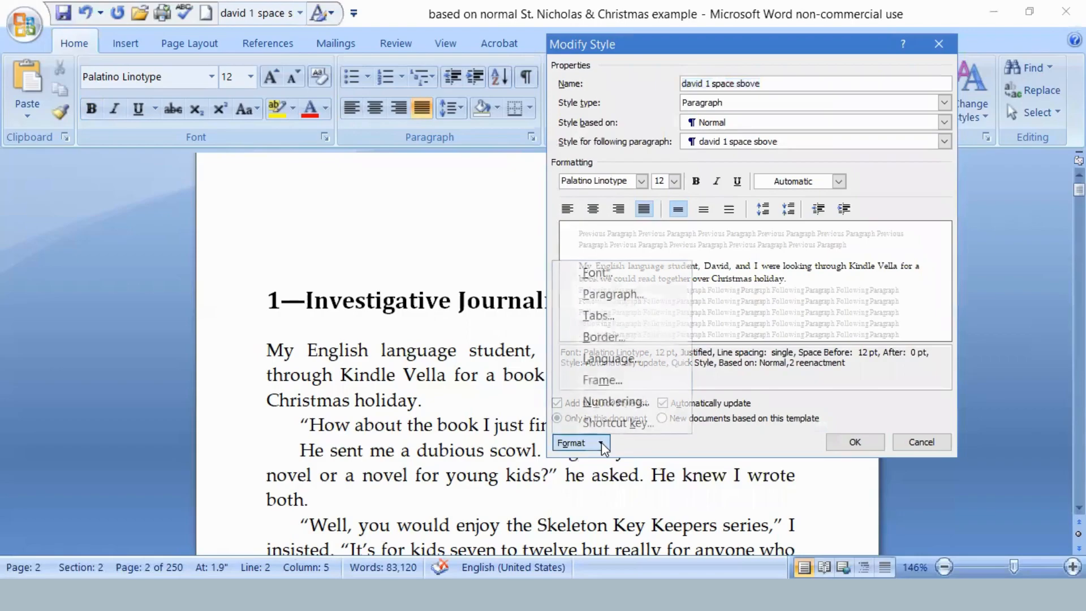
left_click(635, 294)
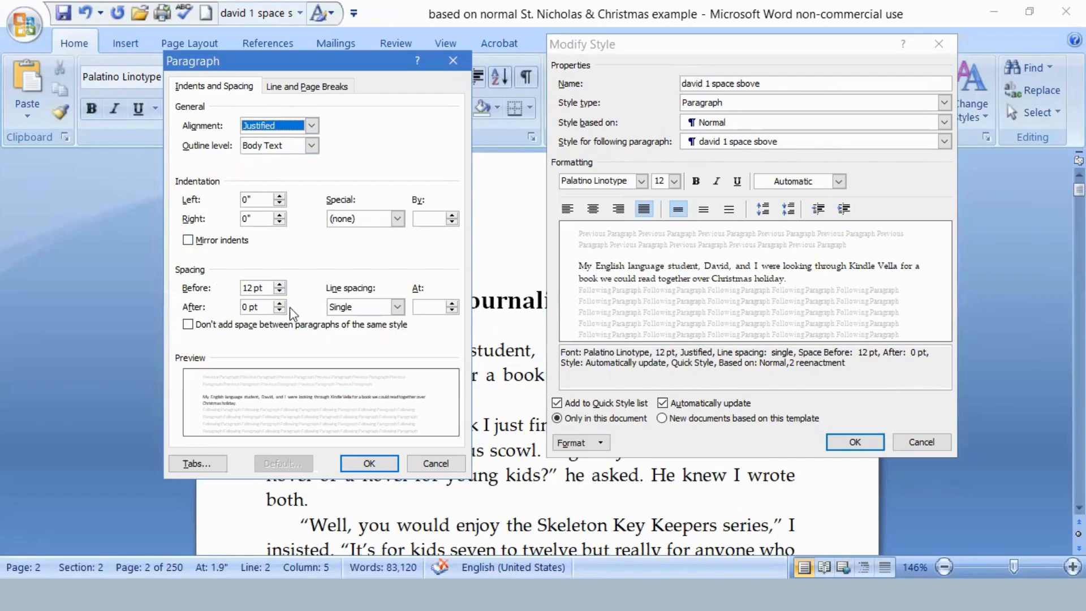
left_click(279, 285)
left_click(280, 285)
left_click(280, 292)
left_click(280, 292)
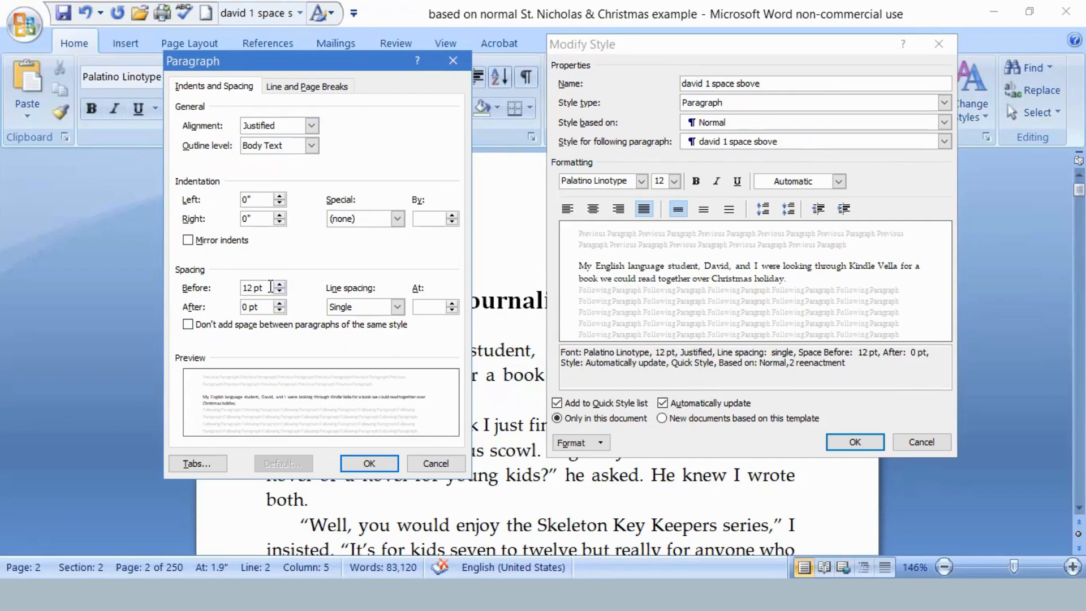
left_click(378, 468)
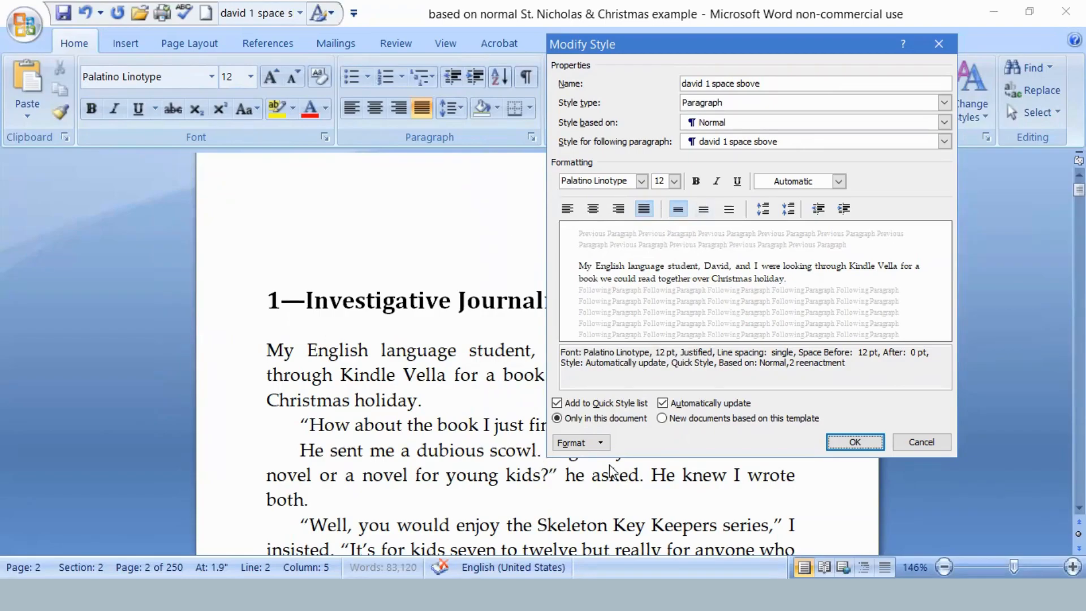
- Examine the font and character spacing settings of the "david 1 space sbove" style, leaving them without applying anything
left_click(602, 447)
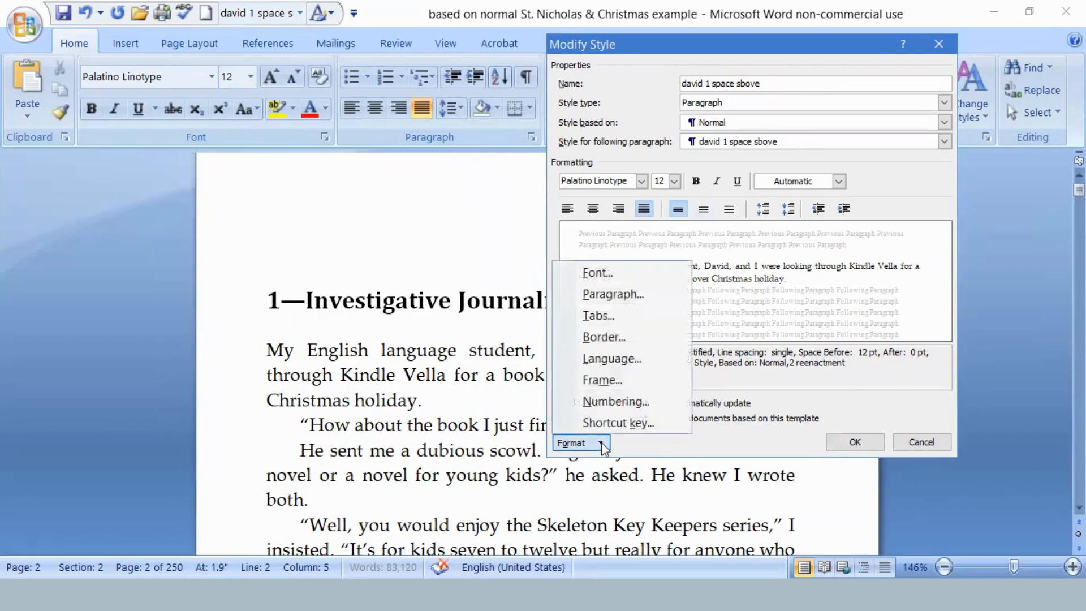
left_click(596, 273)
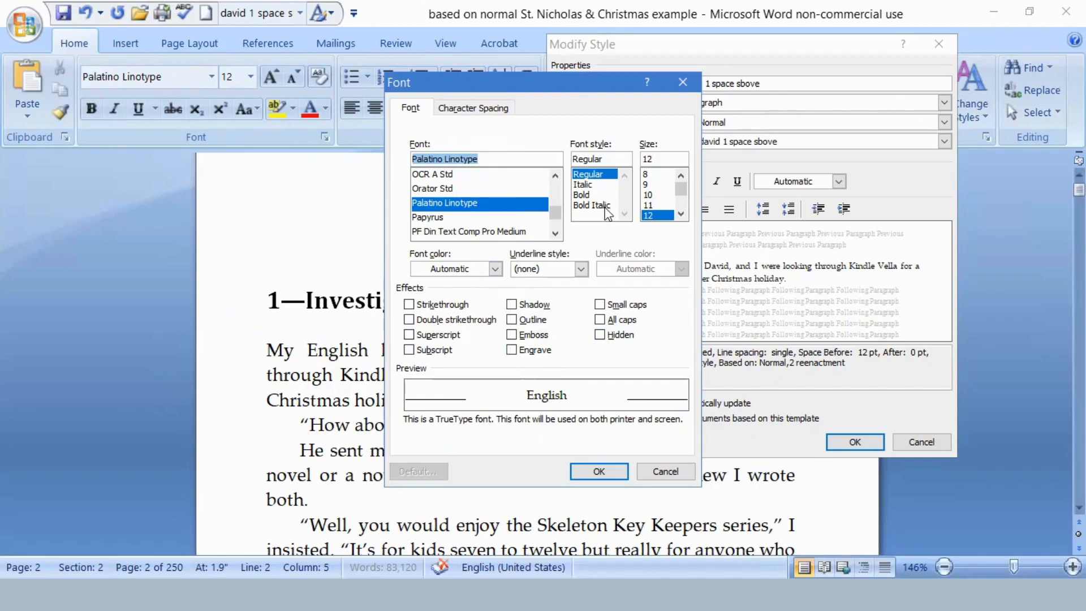
left_click(492, 110)
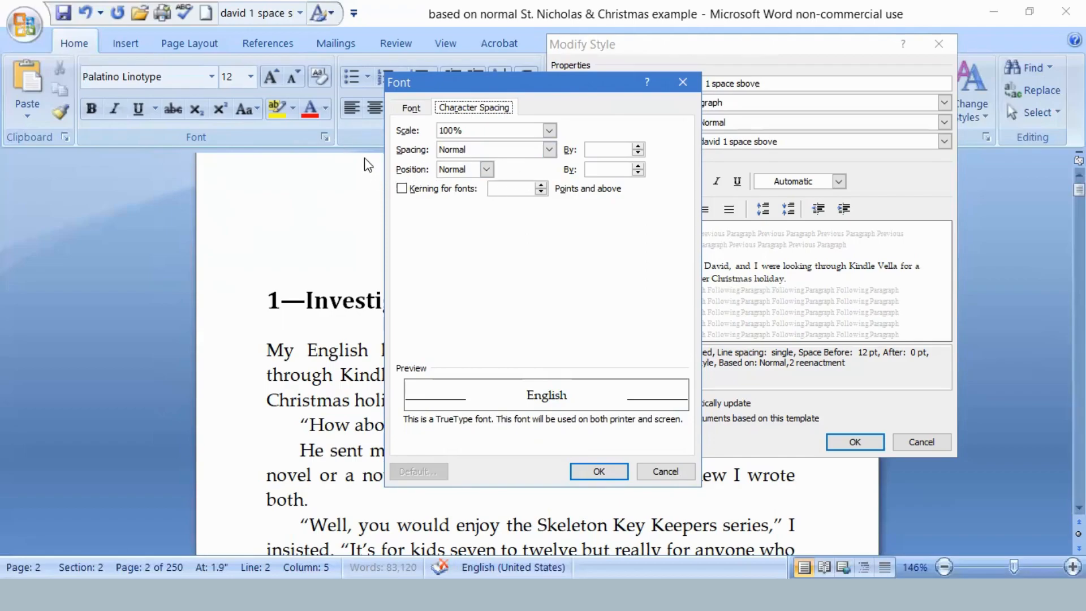
left_click(411, 108)
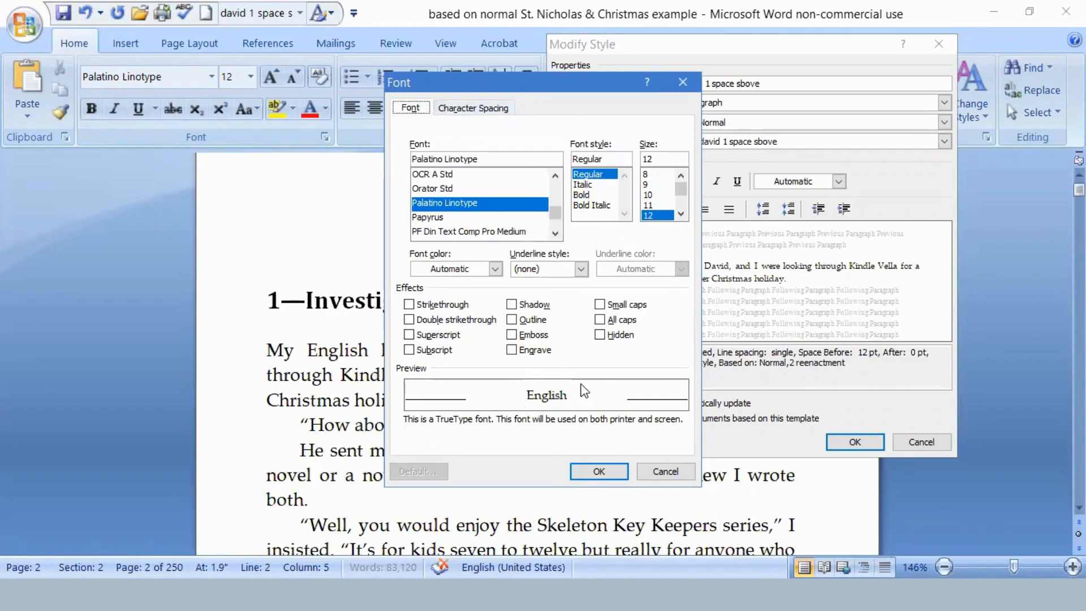
left_click(667, 473)
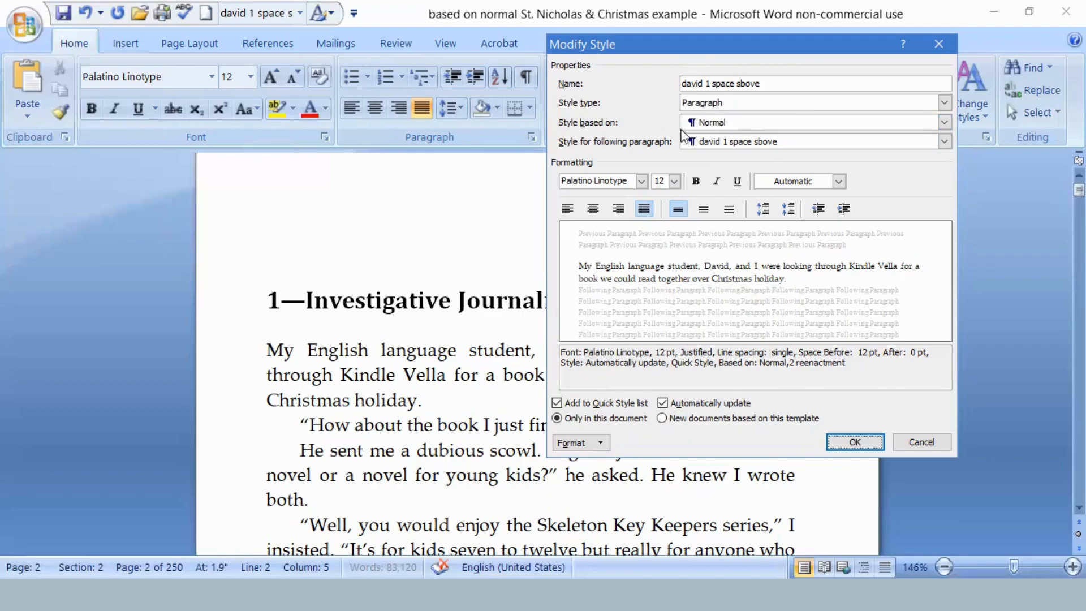
- Base the "david 1 space sbove" style on Normal with the Paragraph style type, and save the style
left_click(943, 124)
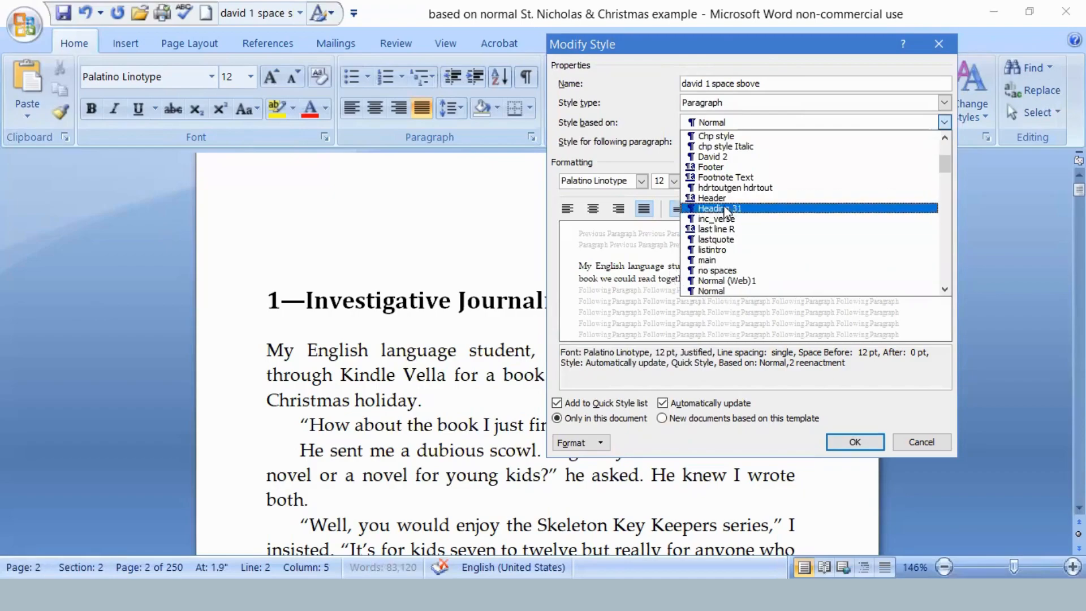
scroll(723, 221, "down", 1)
scroll(723, 222, "up", 4)
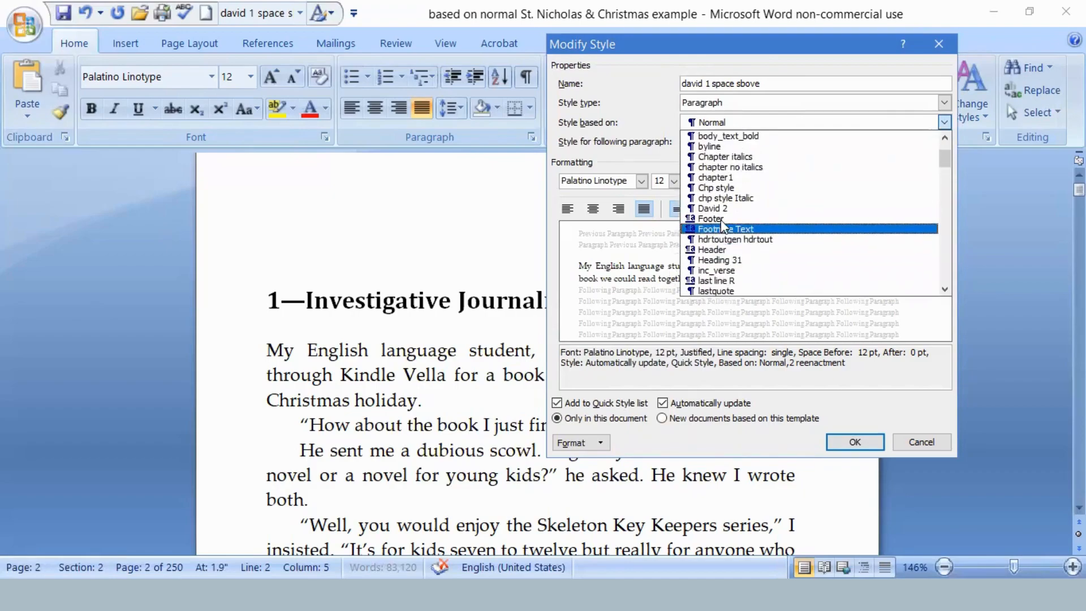
left_click(745, 121)
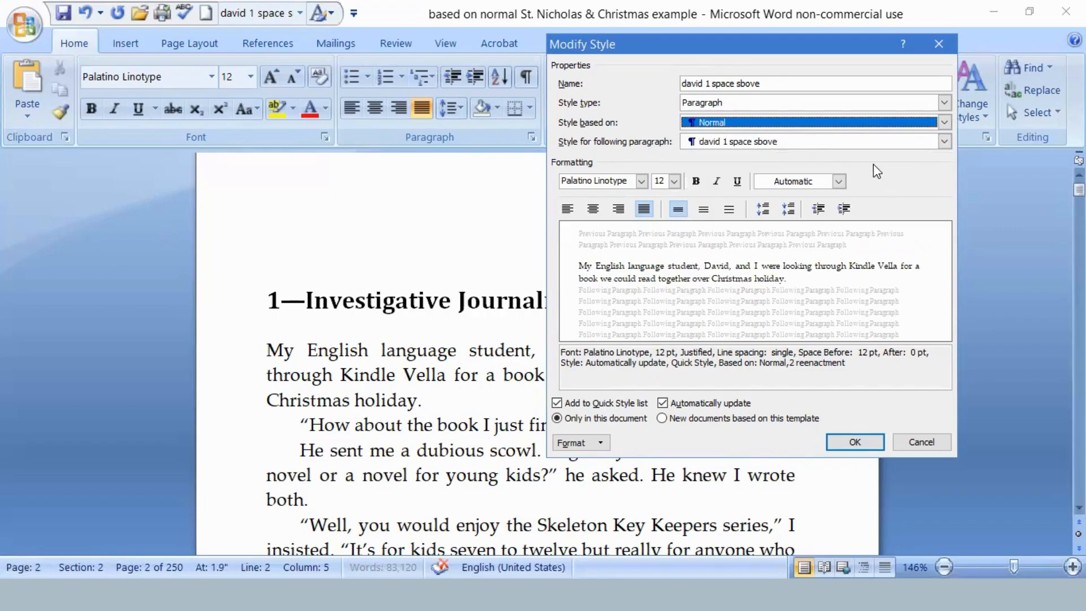
left_click(797, 143)
left_click(729, 120)
left_click(944, 103)
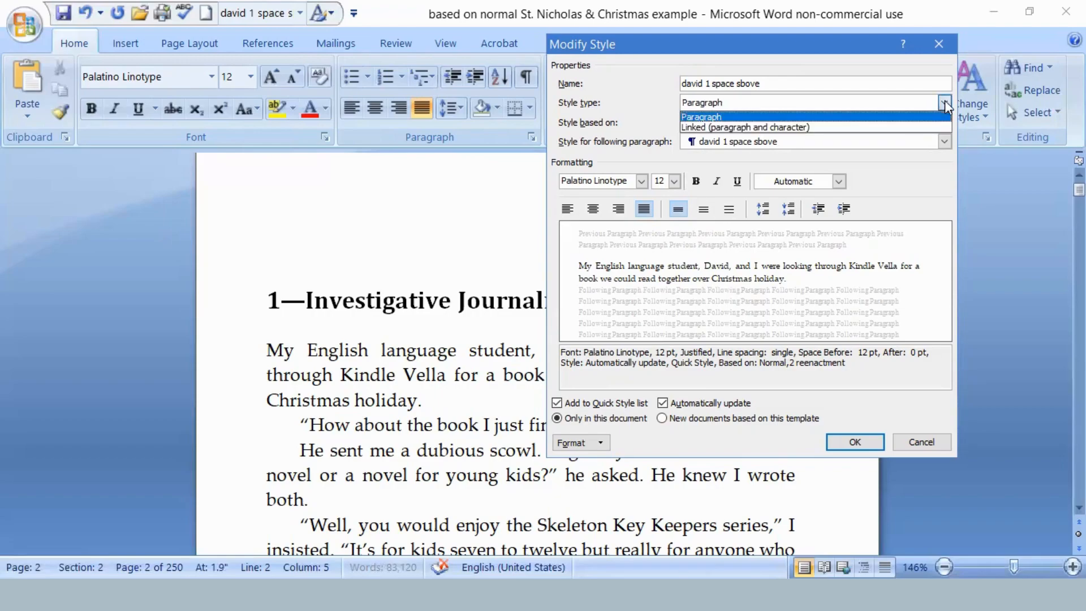
left_click(747, 116)
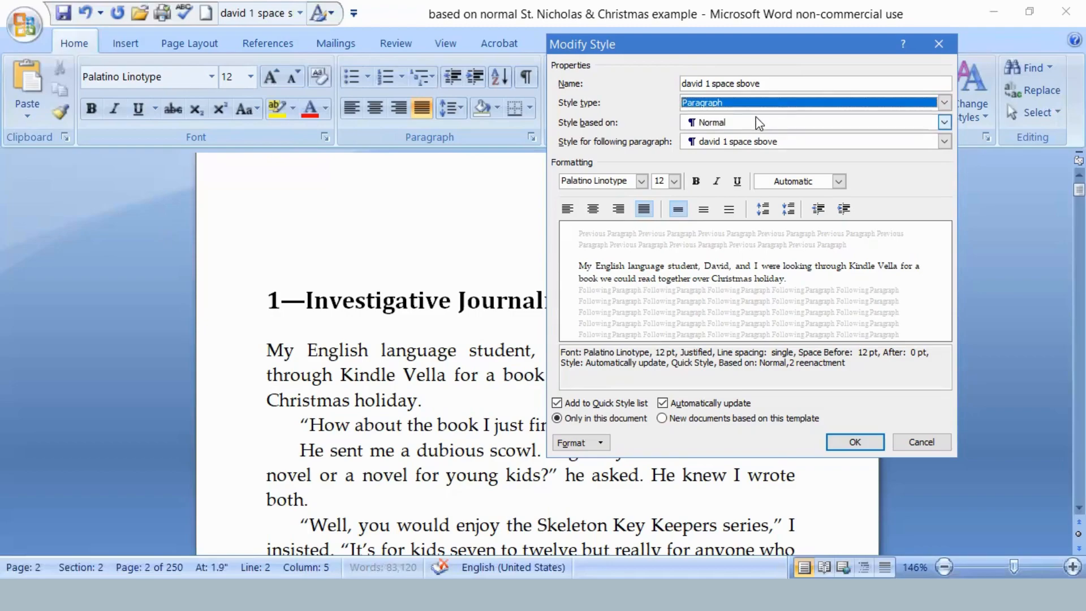
left_click(853, 444)
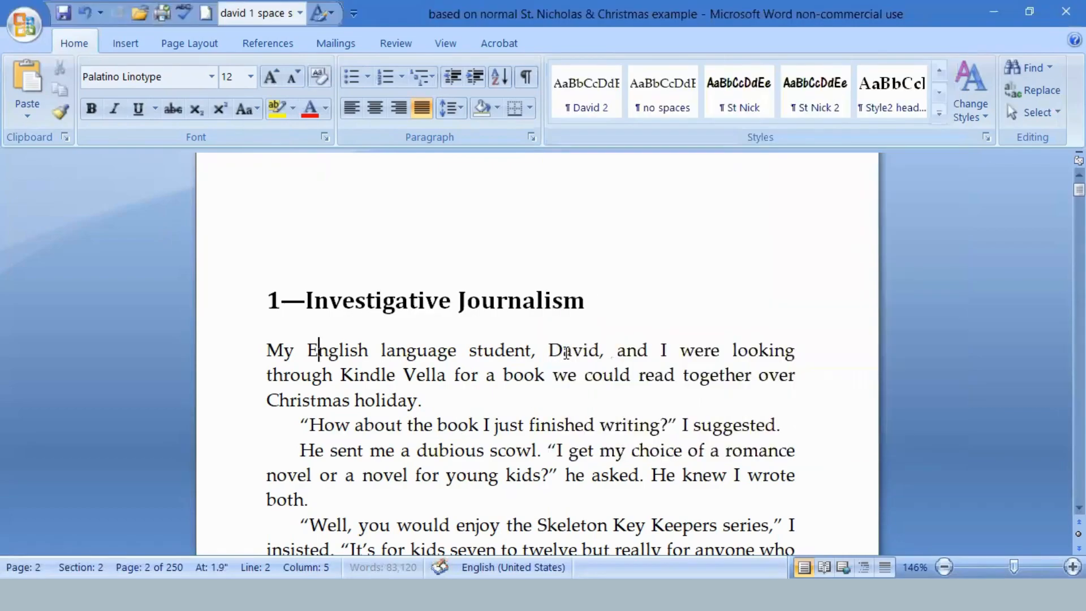
- Examine which quick style the second paragraph of chapter 1, "How about the book I just finished writing?", uses
left_click(564, 350)
left_click(458, 425)
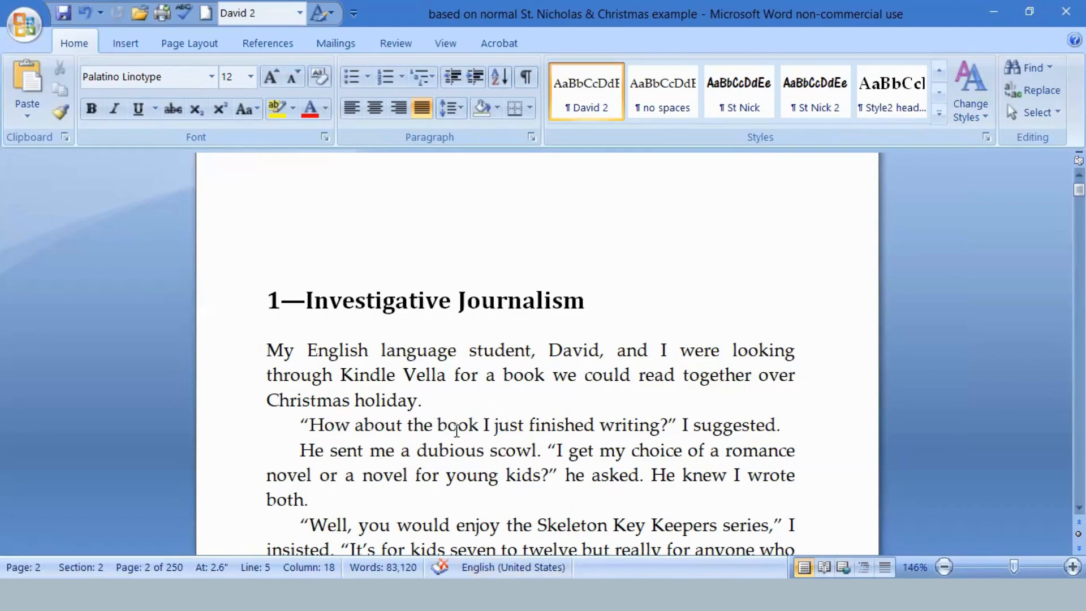
scroll(457, 430, "down", 10)
scroll(481, 450, "down", 15)
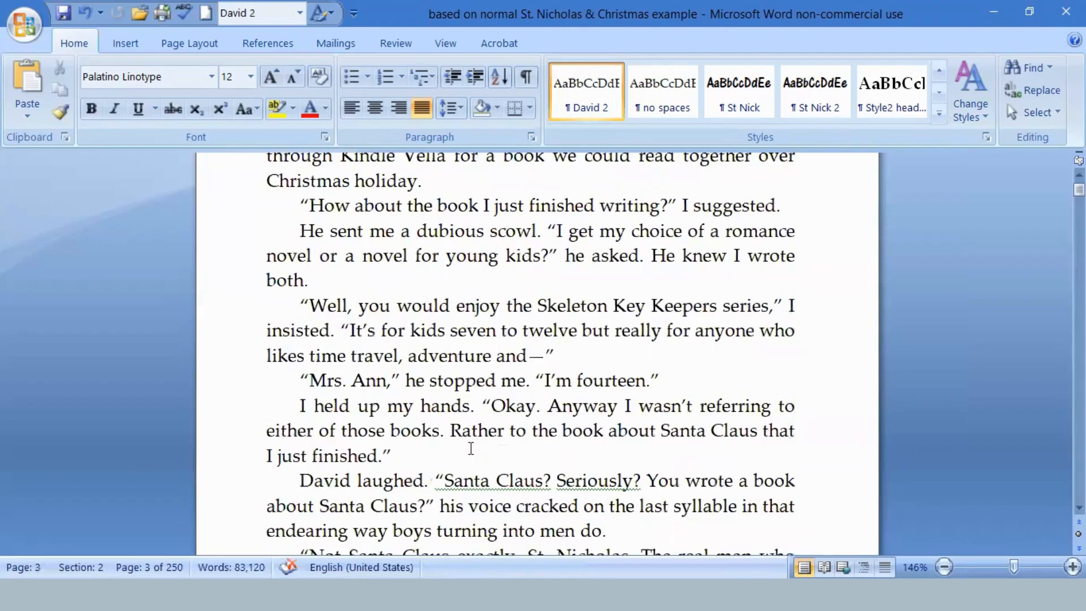
scroll(470, 449, "up", 3)
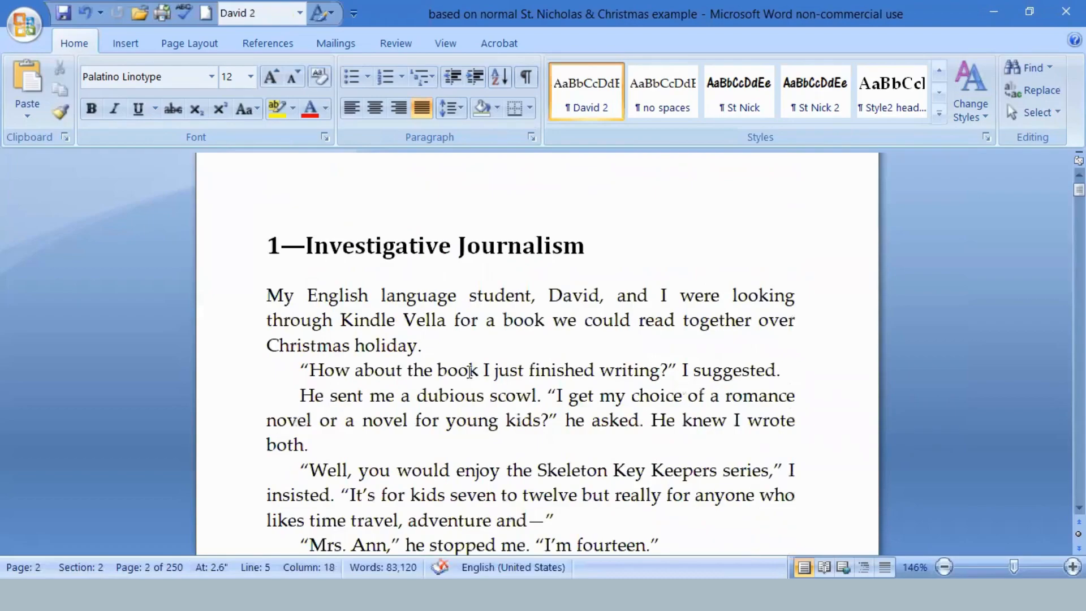
- Open the paragraph formatting of the "David 2" style used by chapter 1's second paragraph, and set its line spacing to Single
left_click(469, 371)
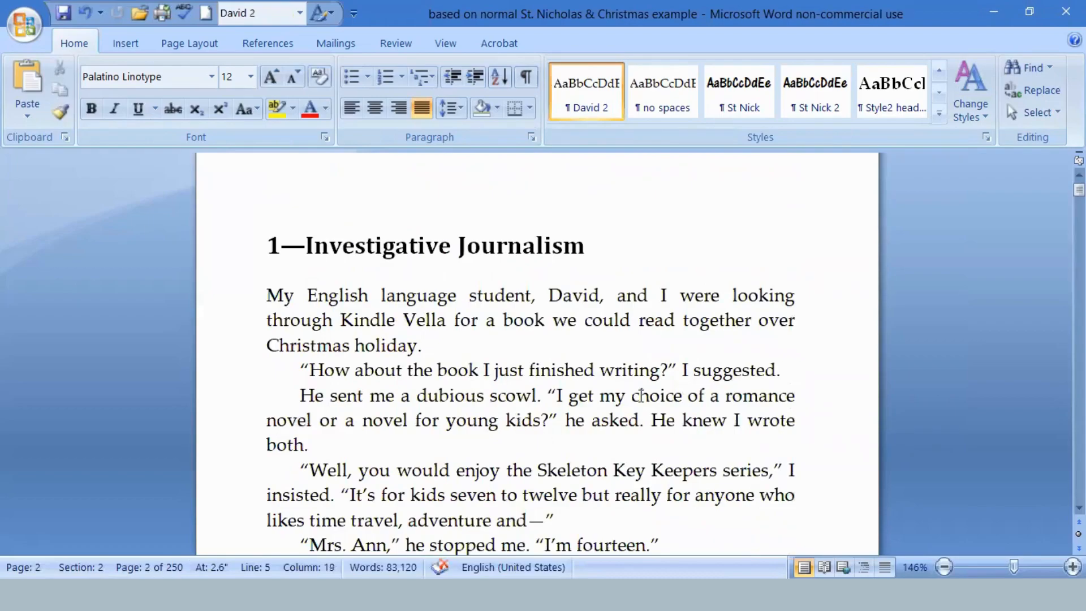
right_click(589, 94)
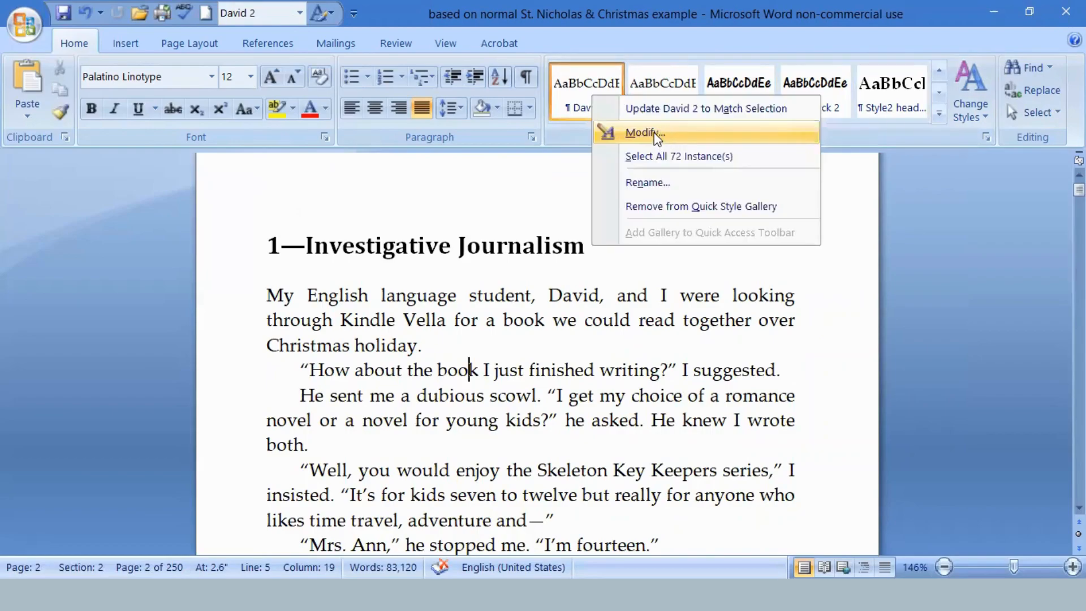
left_click(645, 133)
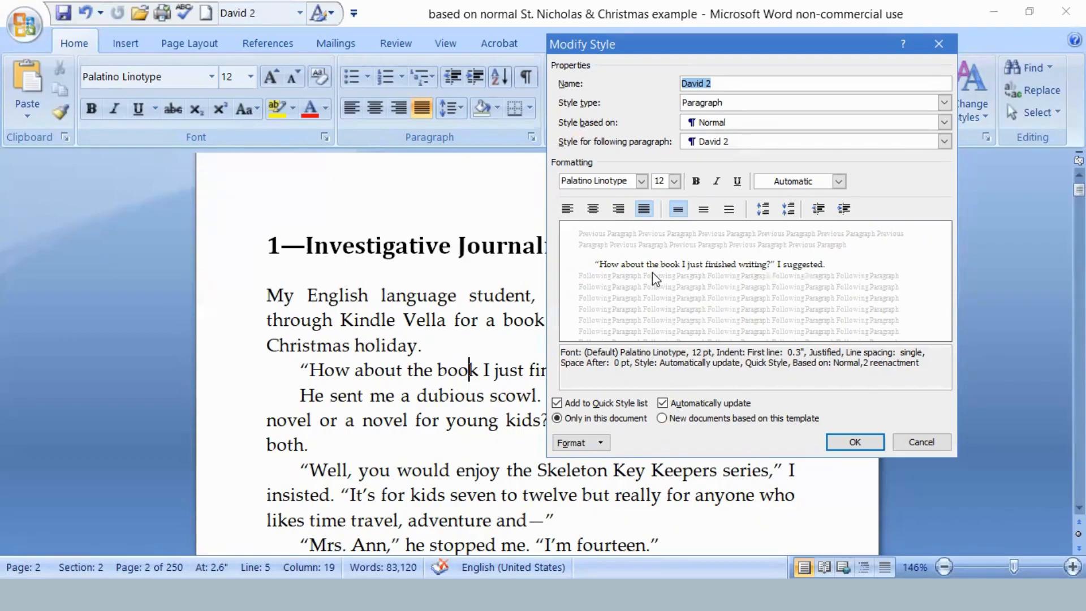
left_click(601, 446)
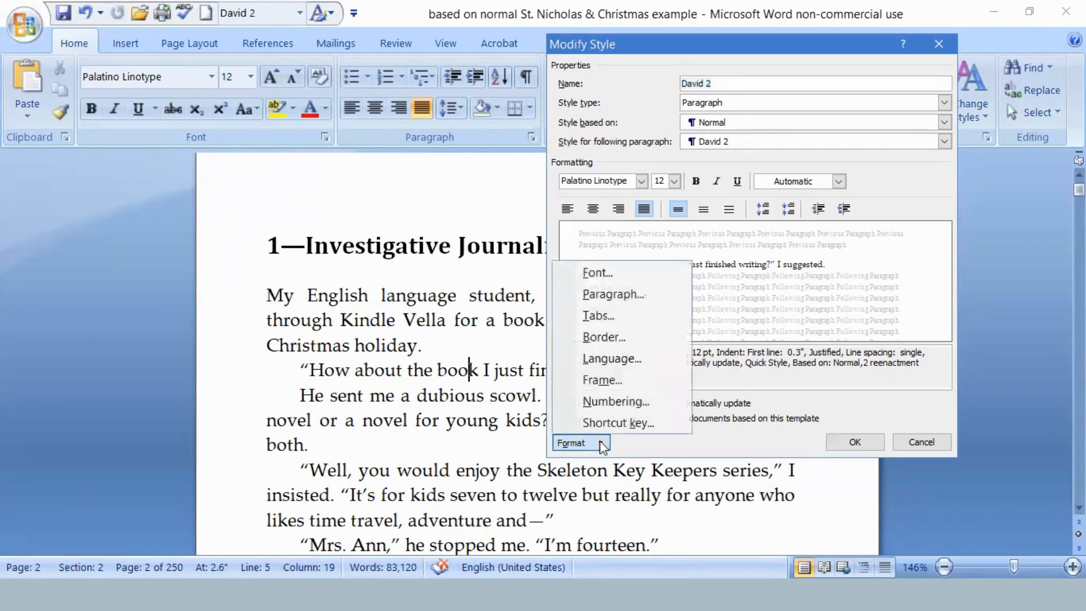
left_click(633, 294)
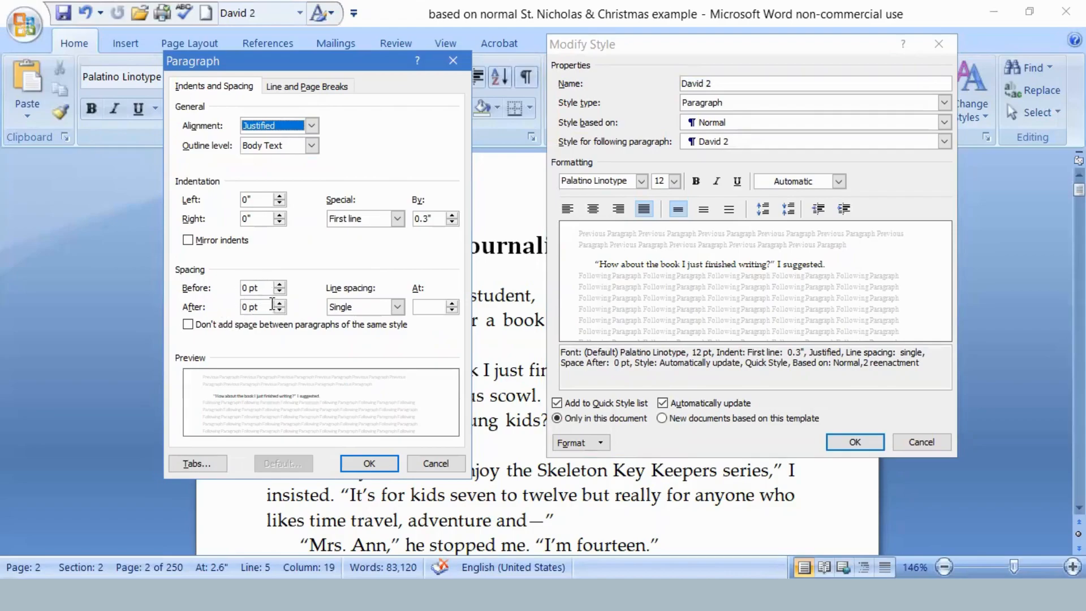
left_click(397, 311)
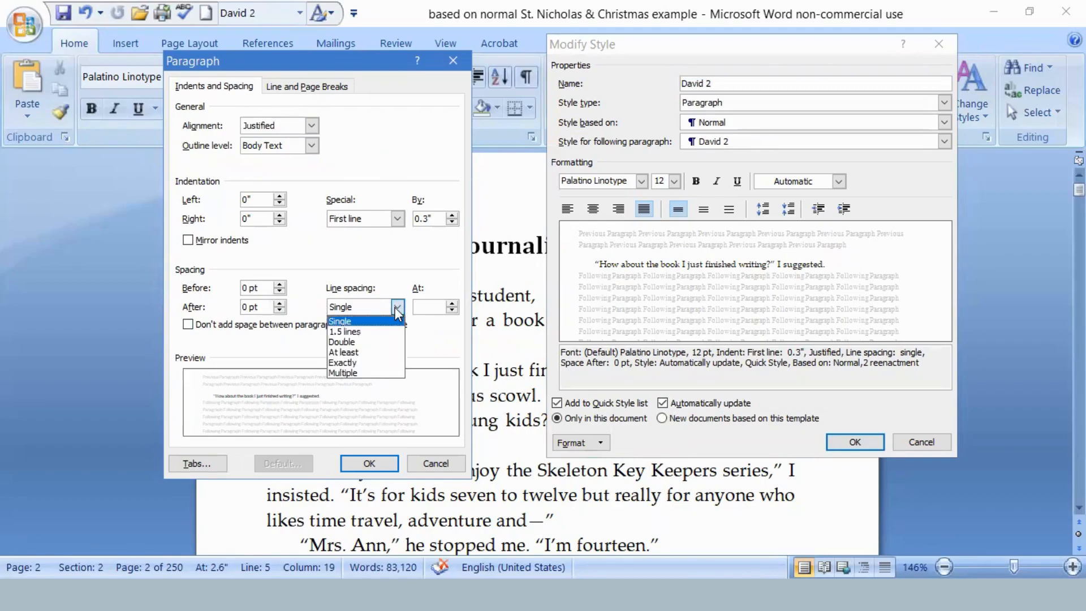
left_click(395, 307)
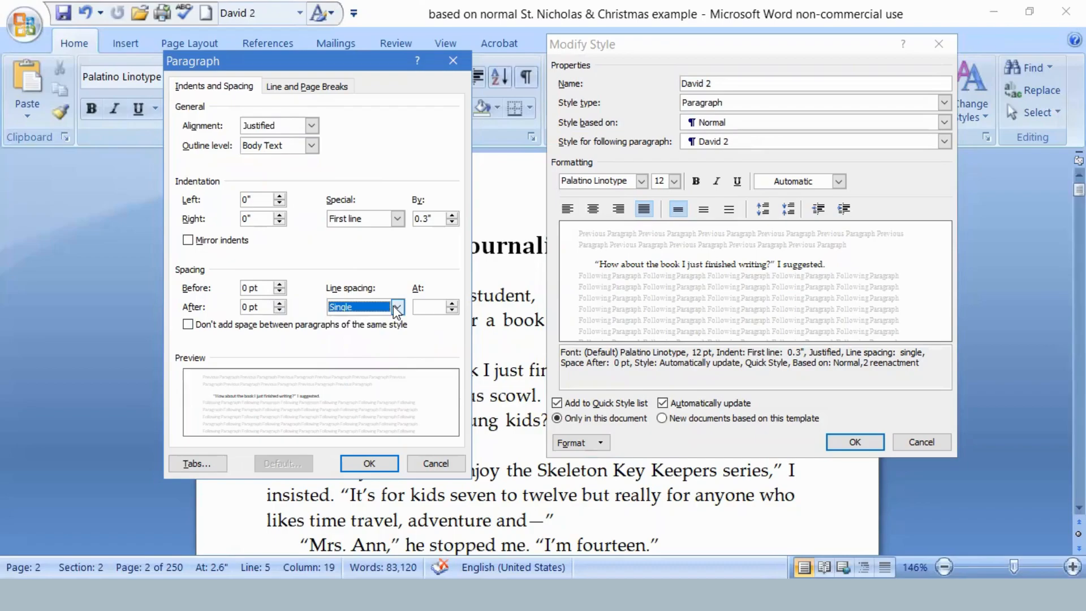
- Give the "David 2" style a special First line indent of 0.3", and save the style
left_click(398, 219)
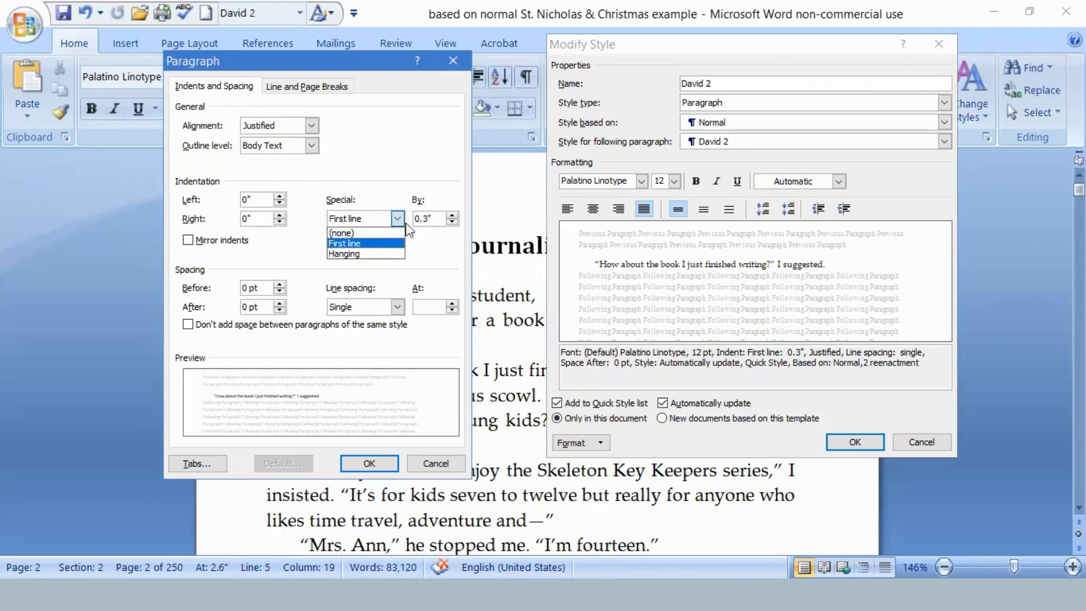
left_click(386, 248)
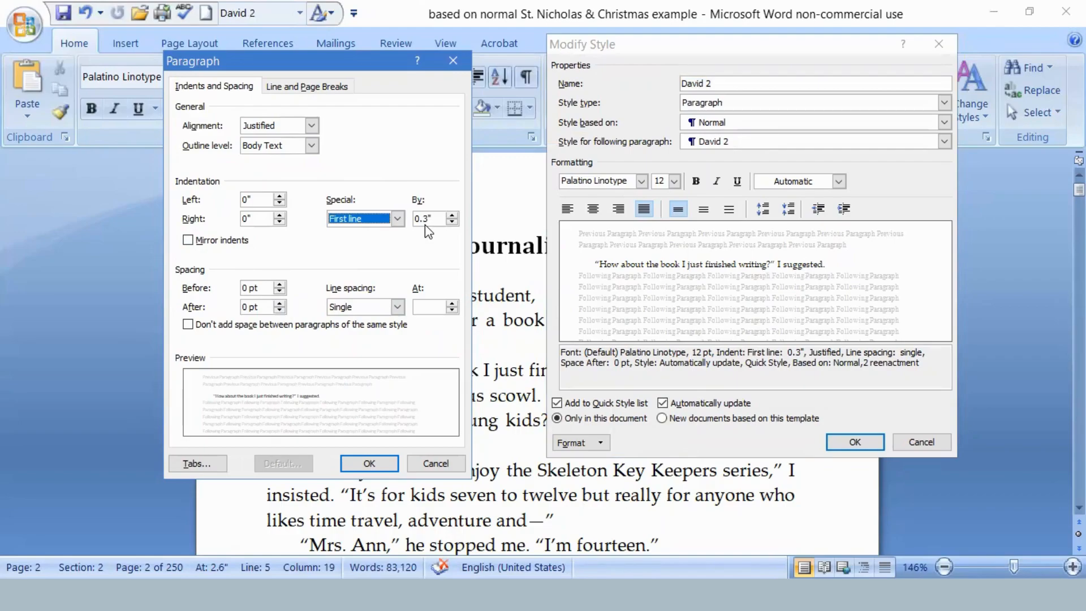
left_click(452, 222)
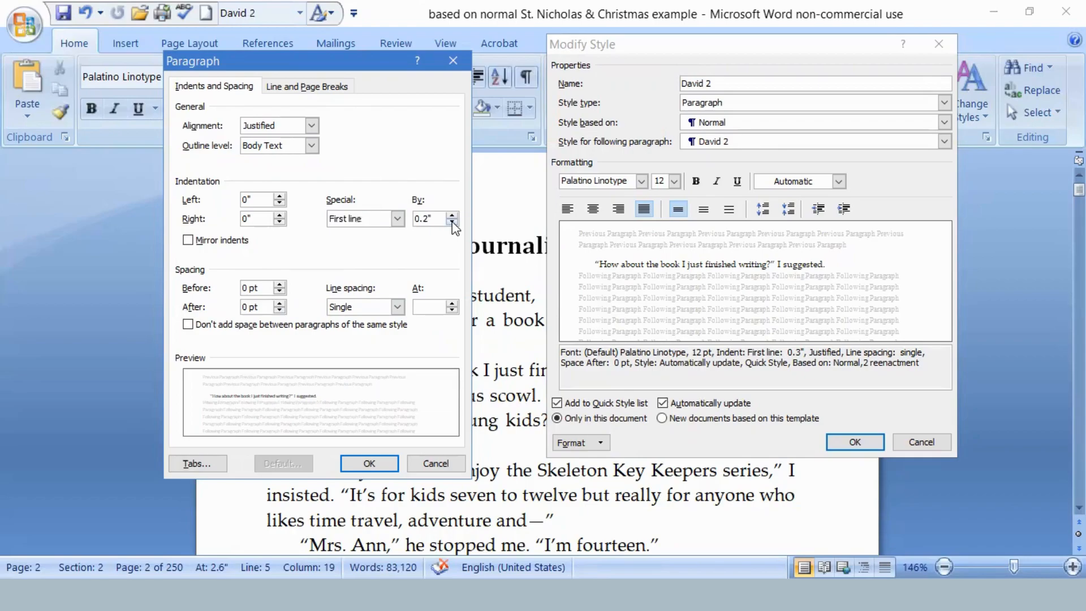
left_click(452, 215)
left_click(368, 464)
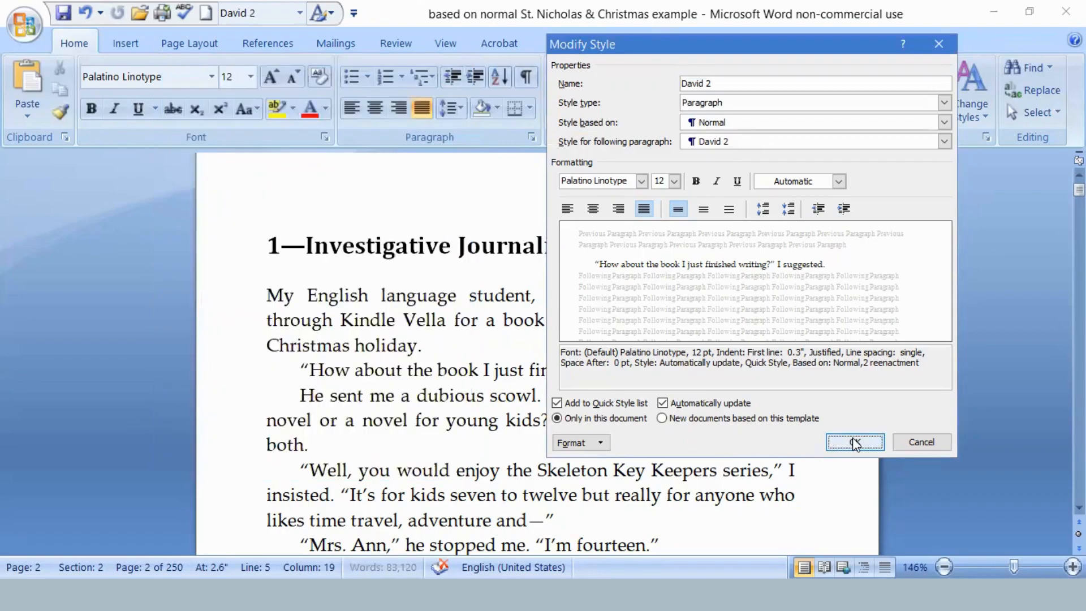
left_click(853, 441)
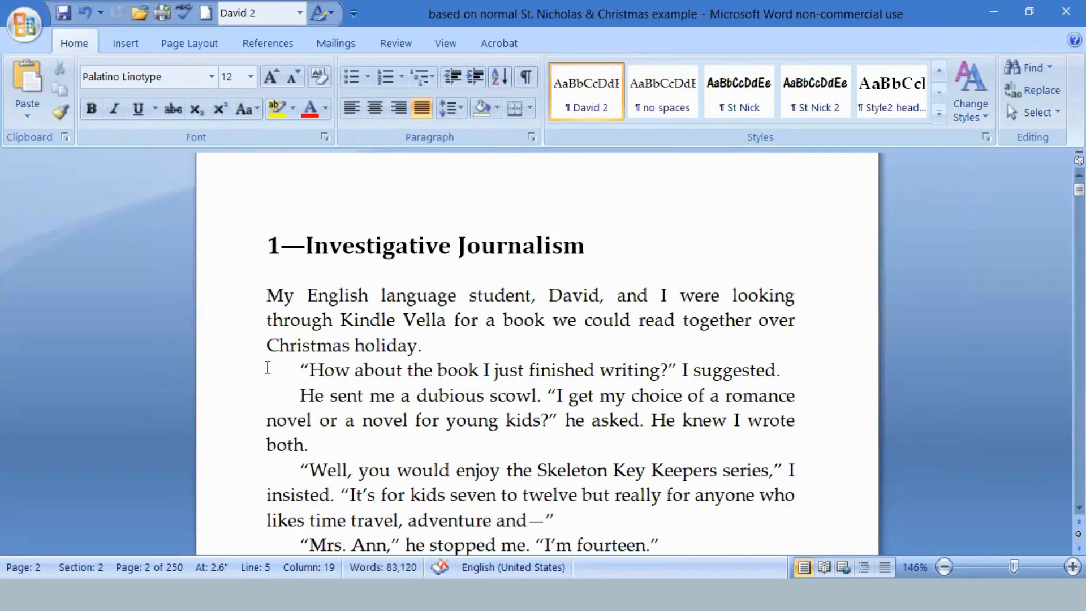
- Check which quick style the body paragraphs further down on pages 2 and 3 use
scroll(537, 357, "down", 6)
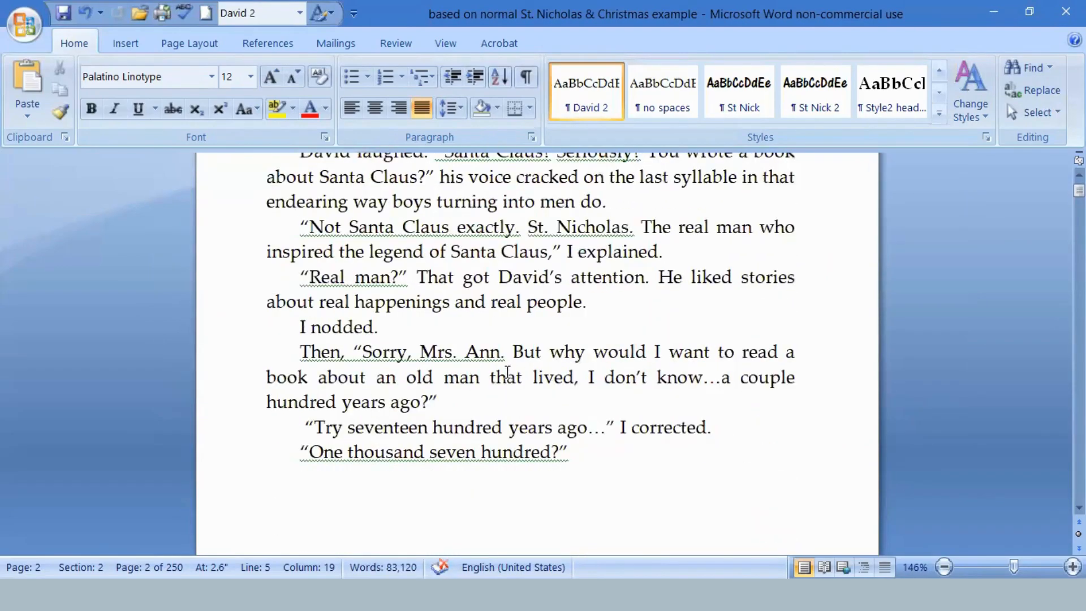
left_click(544, 355)
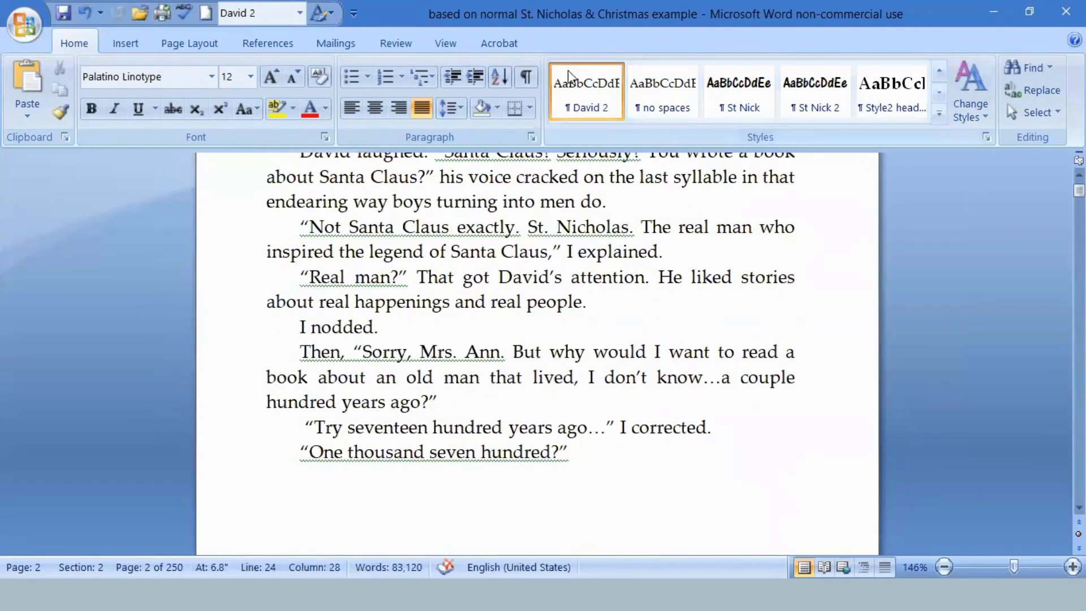
scroll(498, 380, "down", 10)
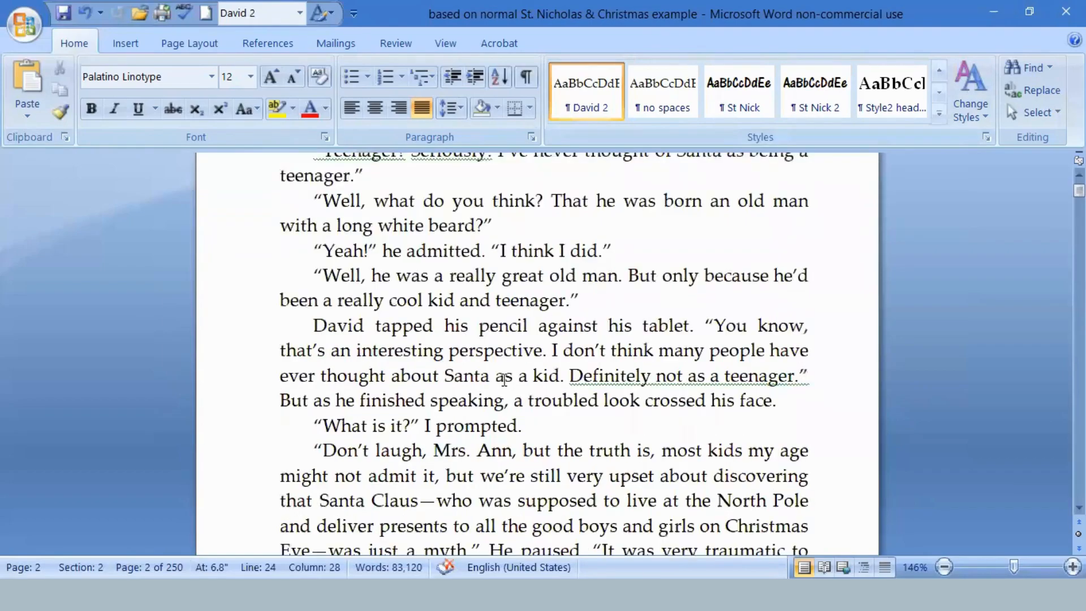
left_click(513, 379)
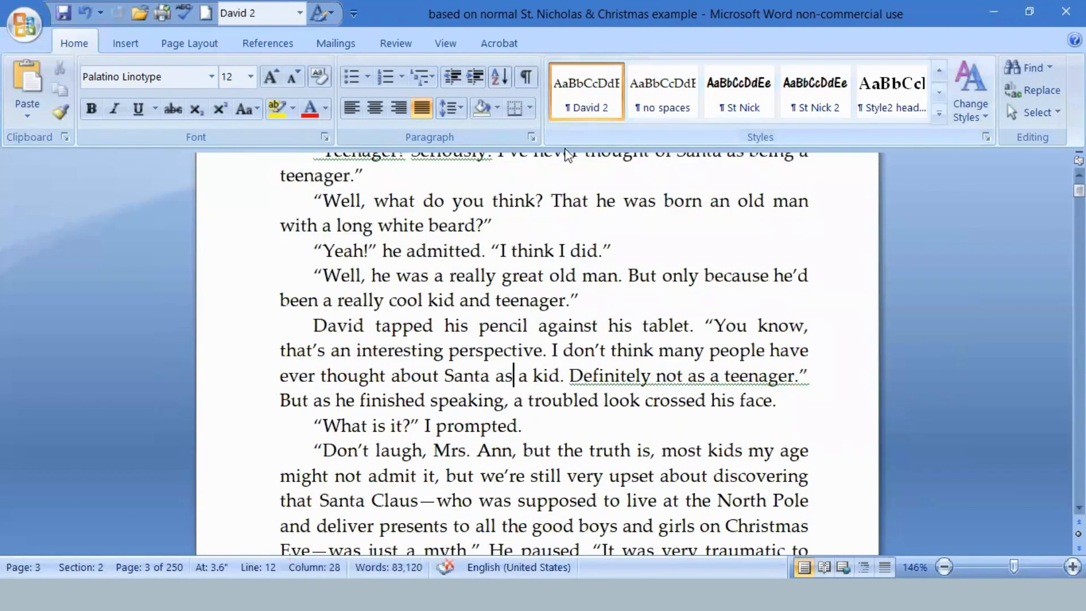
- Apply the "david 1 space sbove" style to page 3's paragraph starting "David tapped his pencil", and return it to "David 2"
left_click(326, 334)
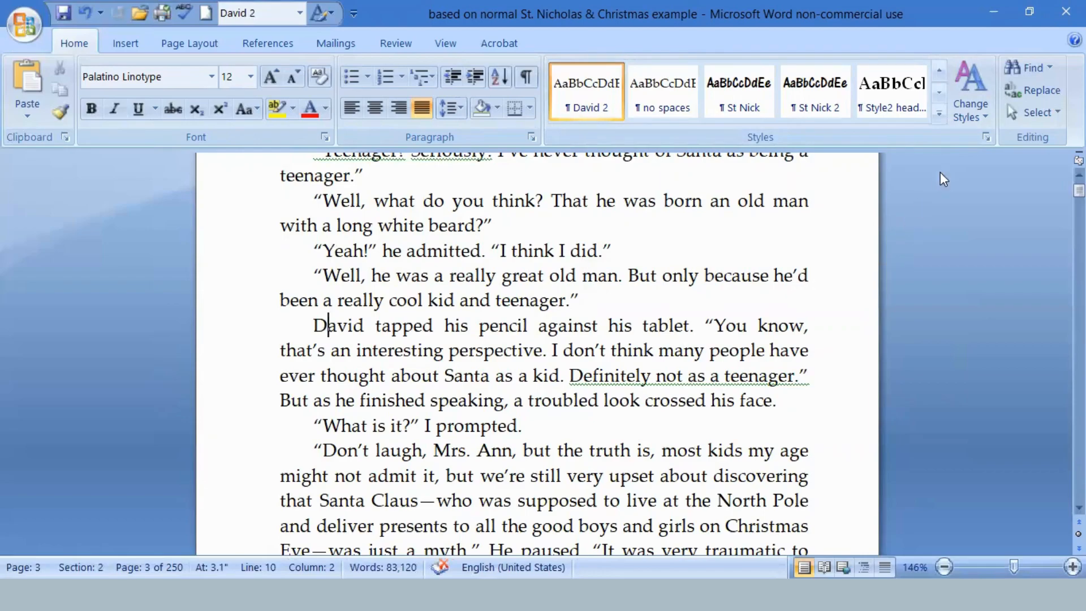
left_click(939, 115)
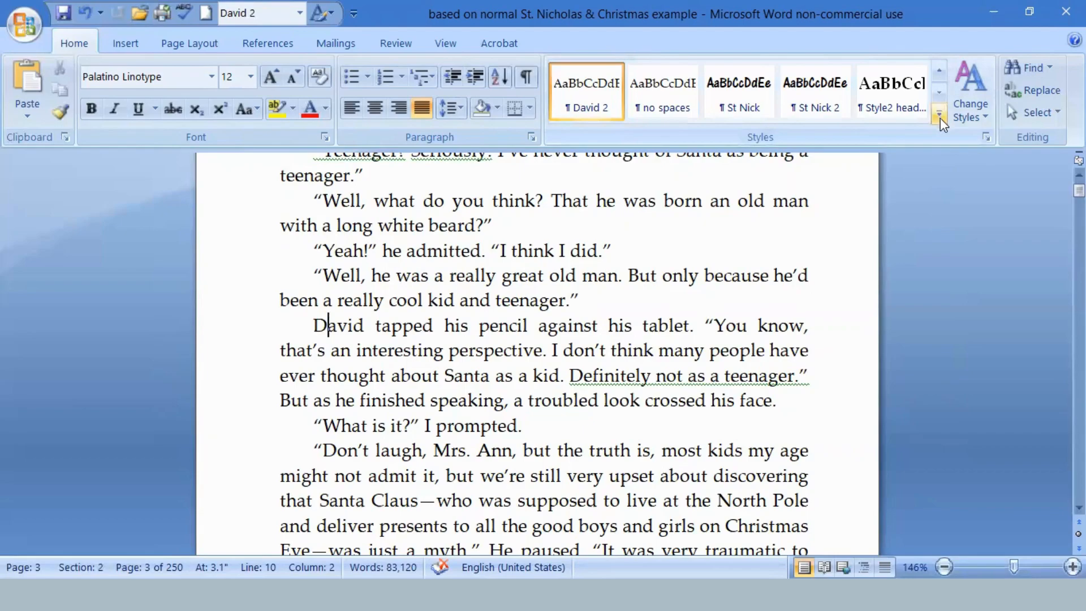
left_click(881, 94)
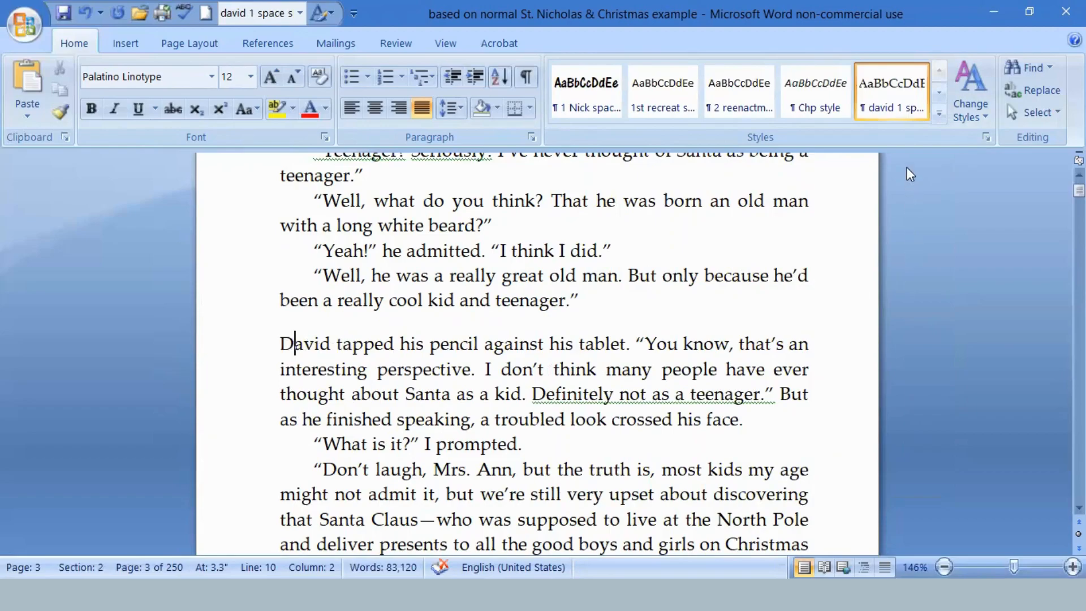
left_click(940, 117)
left_click(593, 149)
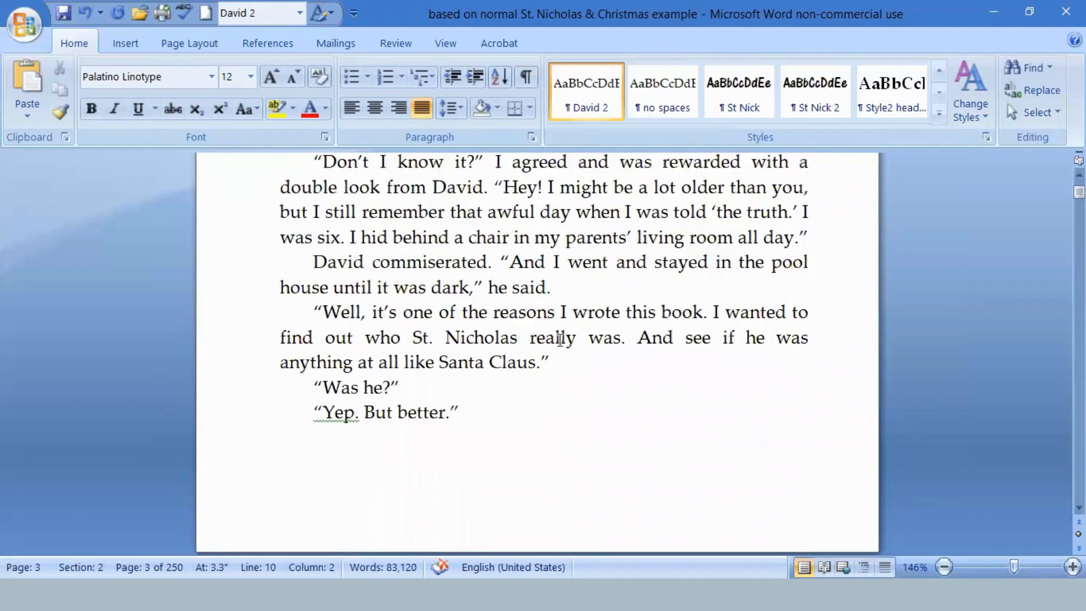
- Examine which styles chapter 2's heading, its opening paragraph and the subtitle "A Long Time Ago in Asia Minor" use
scroll(564, 344, "down", 15)
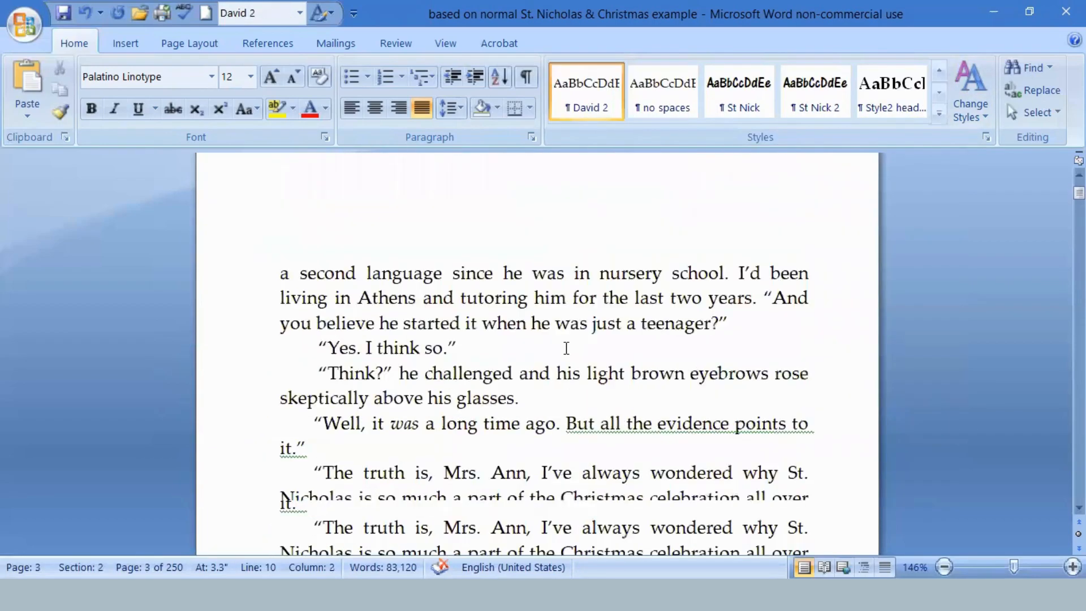
scroll(567, 354, "down", 15)
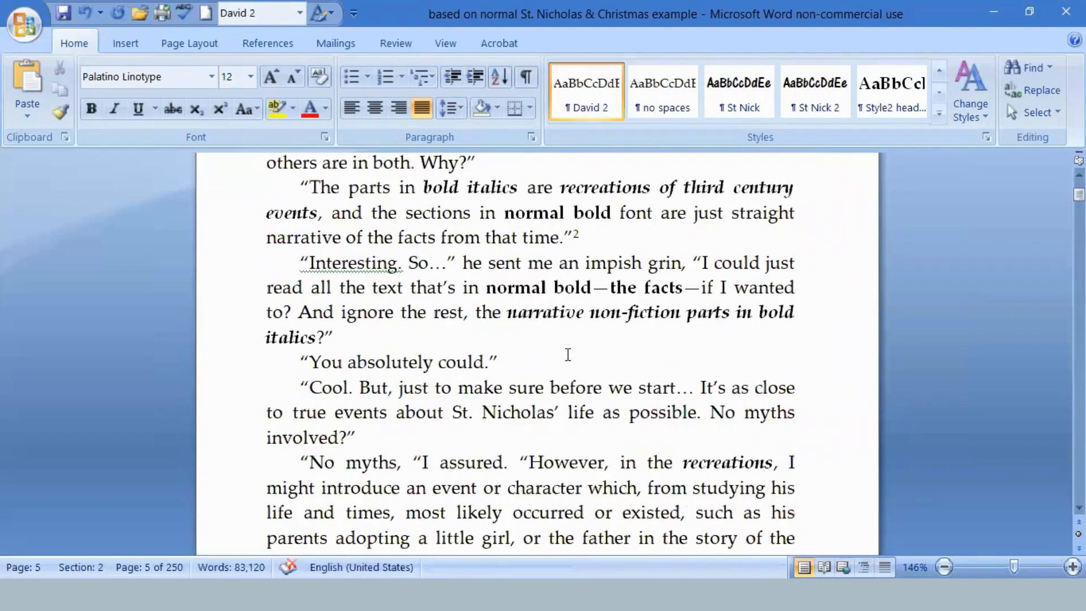
scroll(567, 354, "down", 15)
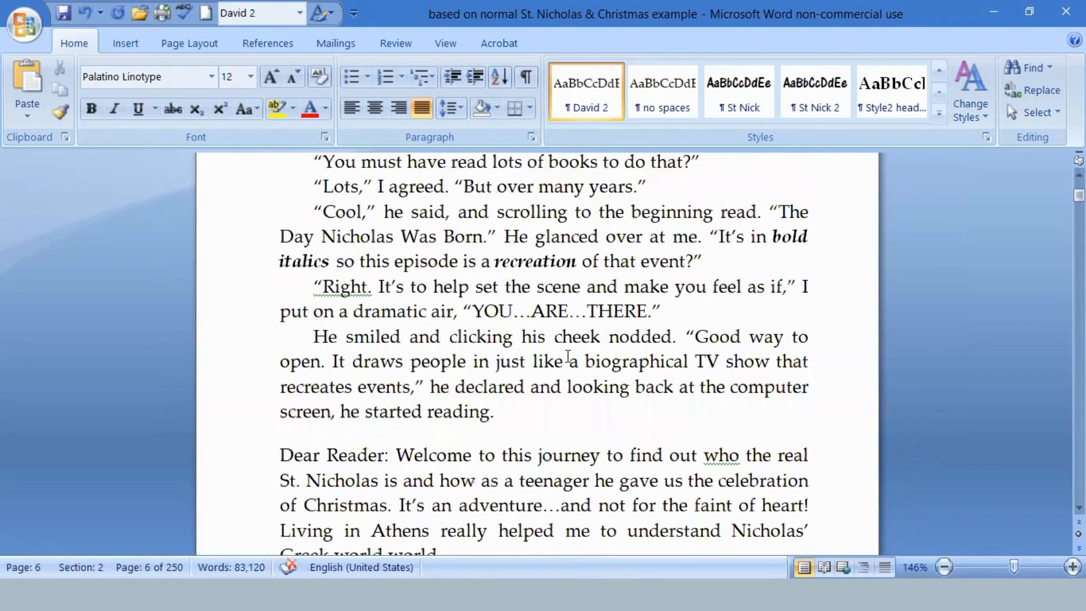
scroll(568, 354, "up", 2)
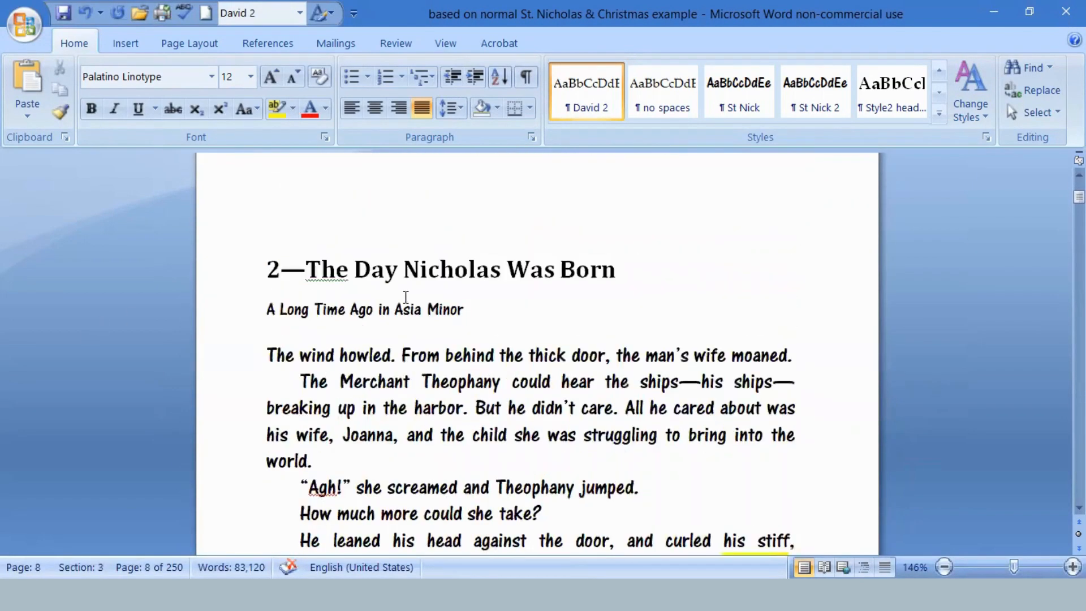
left_click(523, 272)
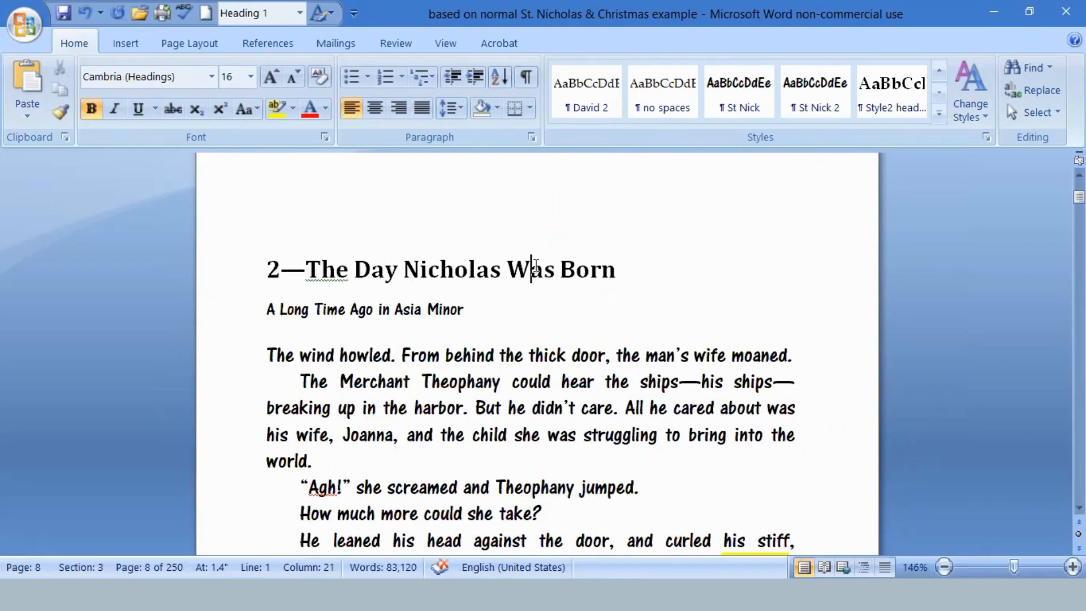
left_click(511, 352)
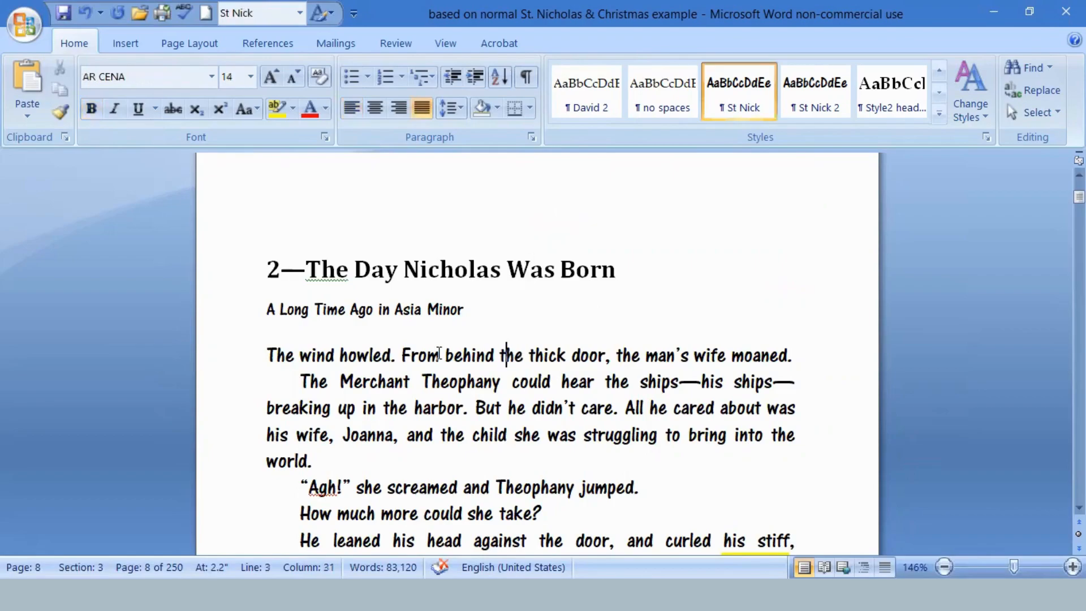
left_click(359, 309)
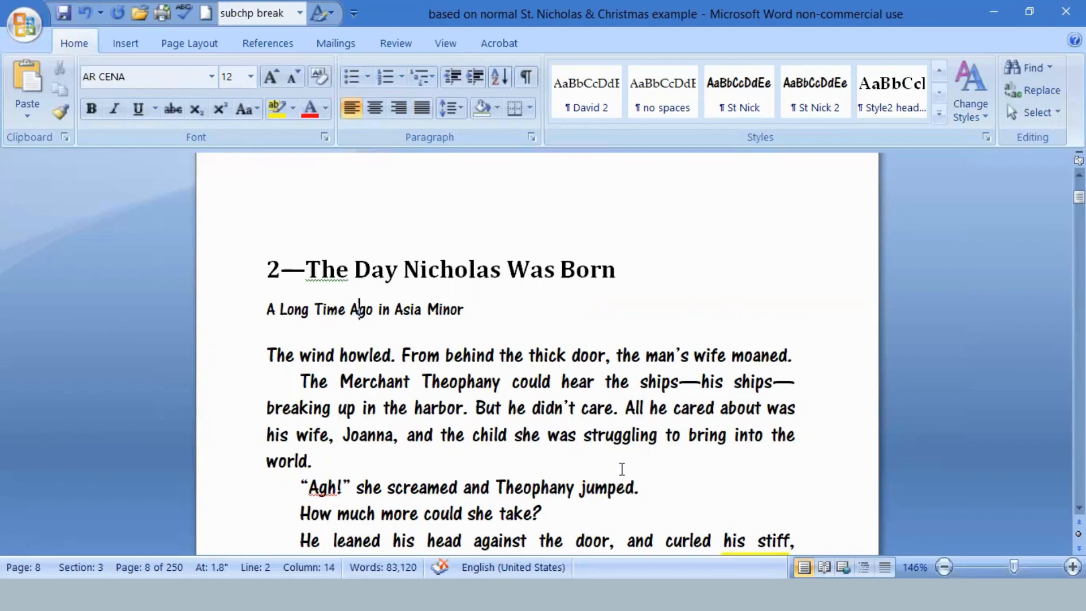
- Compare the dialogue, "Dear Reader" and "Key" text on page 7 with the formatting of chapter 2's subtitle and opening paragraph
scroll(645, 454, "up", 10)
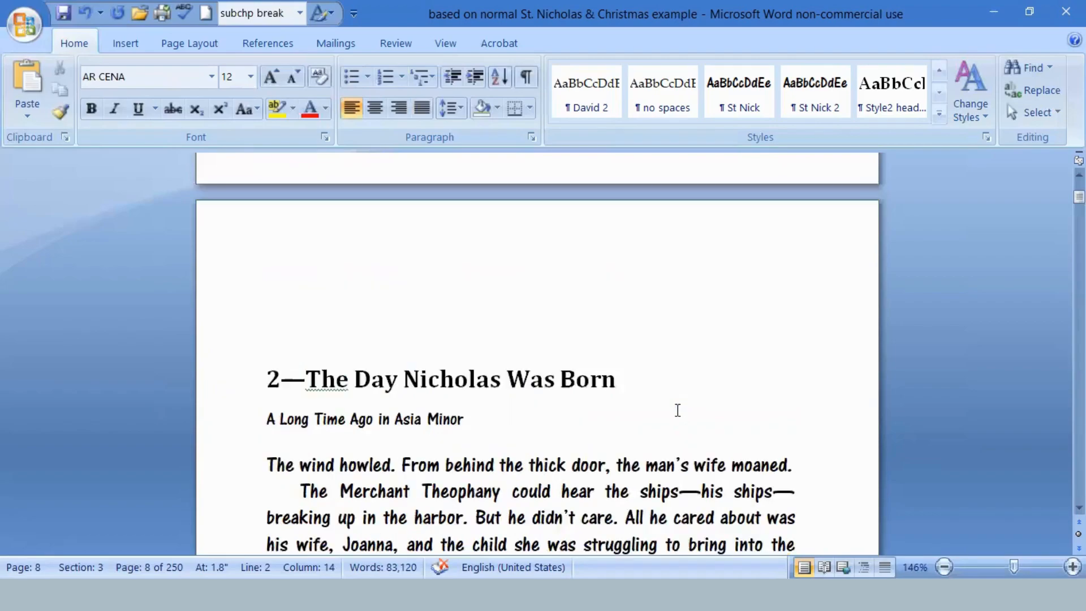
scroll(675, 409, "up", 15)
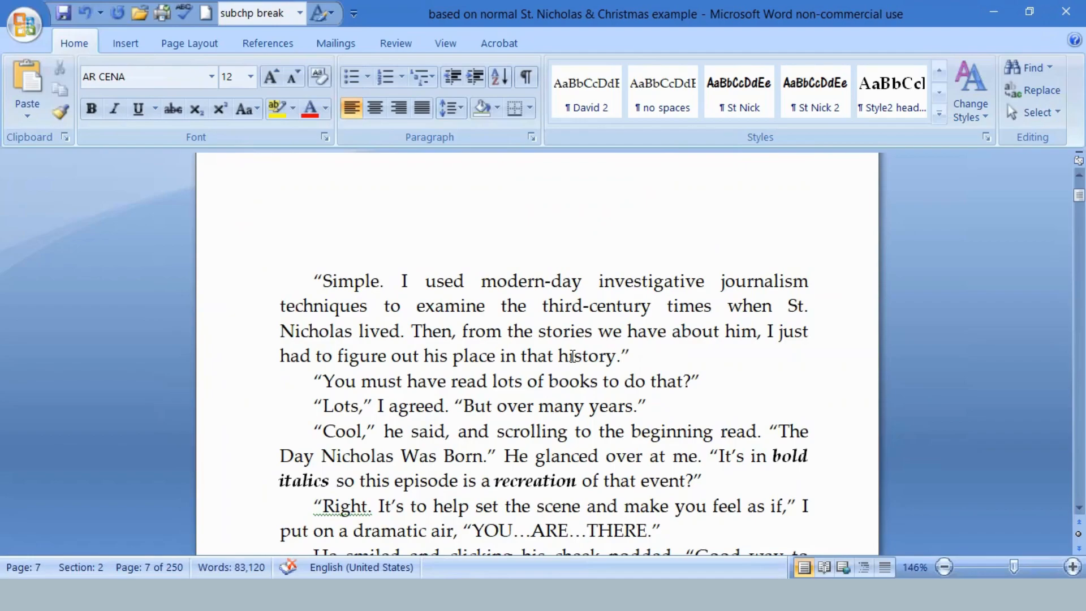
scroll(565, 343, "down", 12)
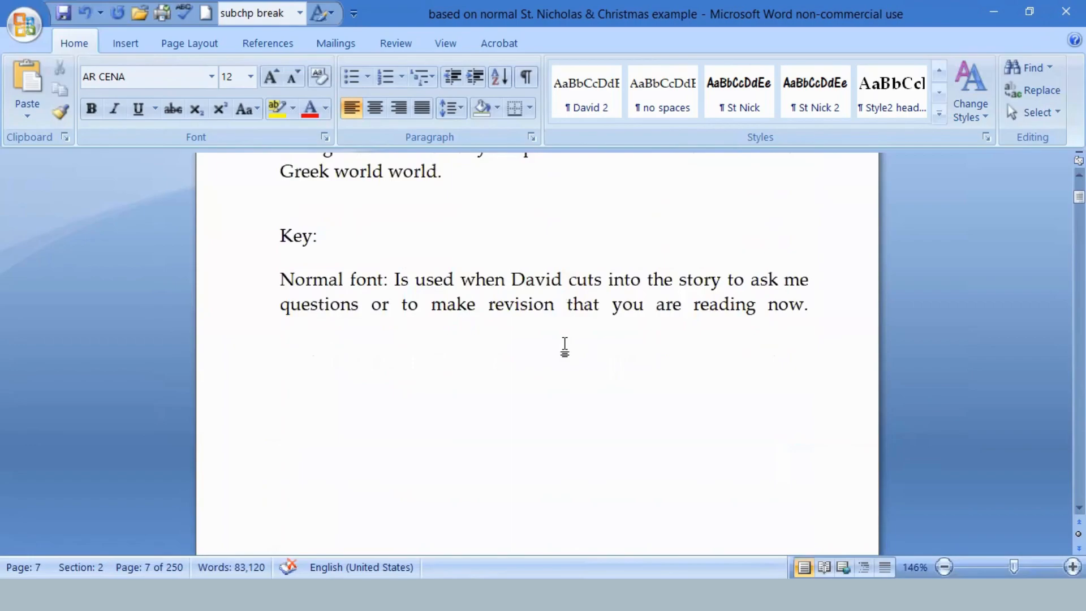
scroll(566, 339, "down", 5)
left_click(360, 255)
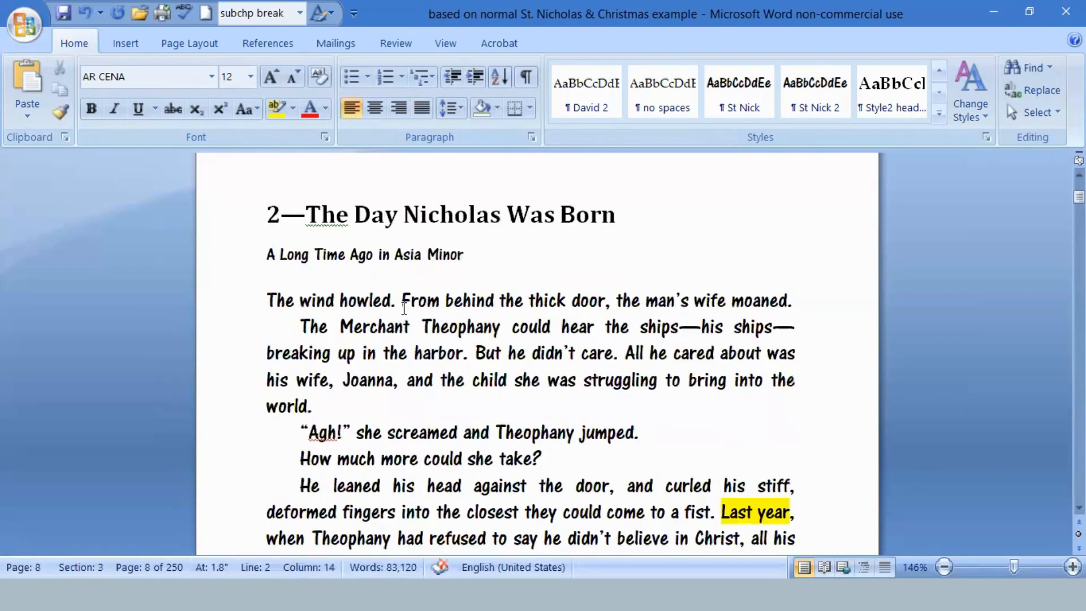
left_click(479, 300)
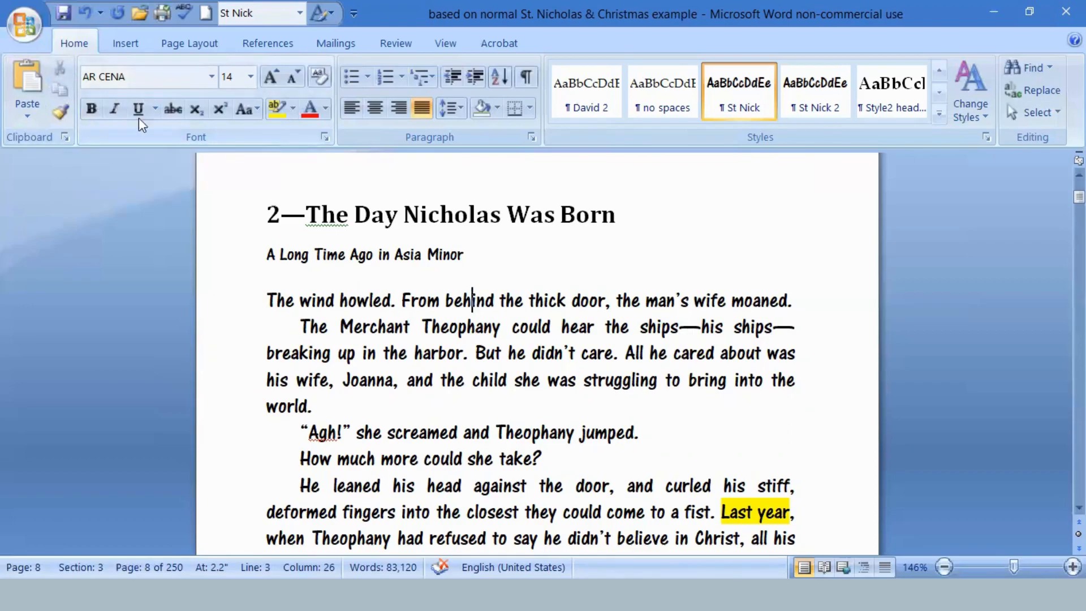
scroll(693, 327, "up", 10)
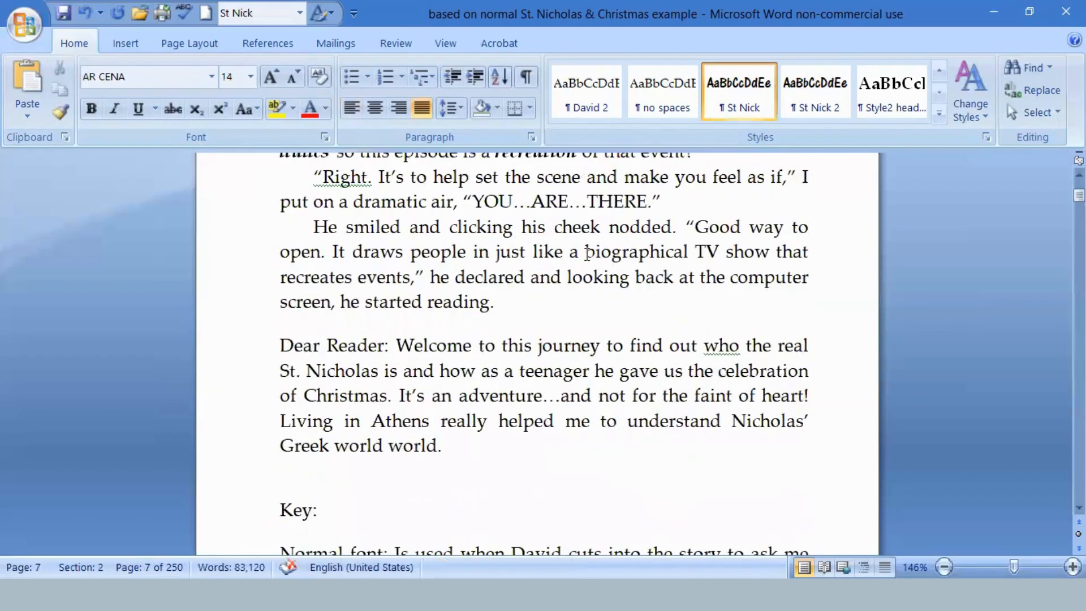
scroll(561, 256, "down", 1)
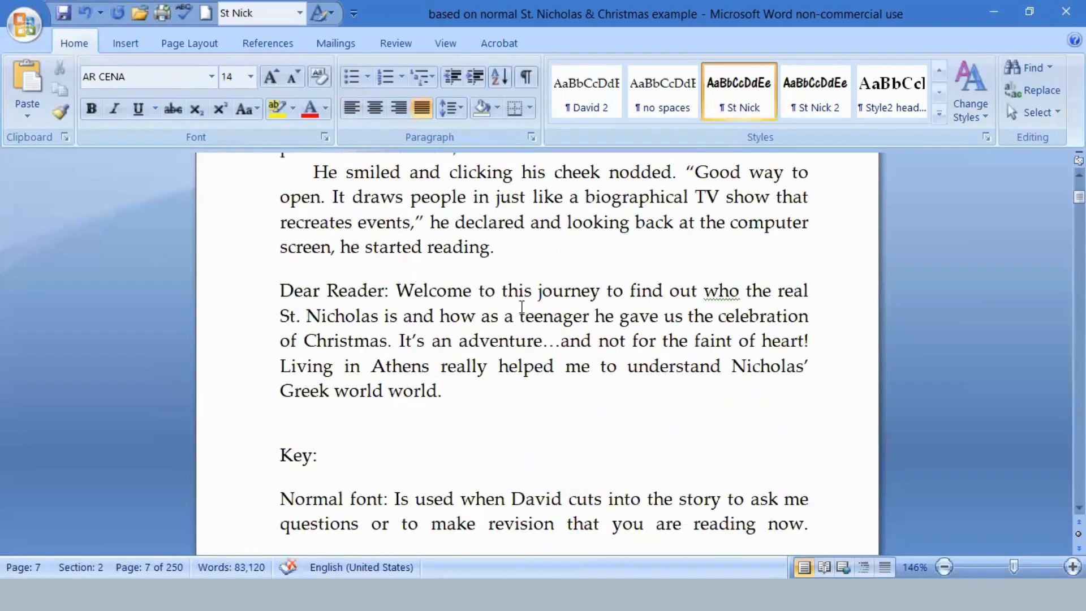
scroll(521, 306, "down", 13)
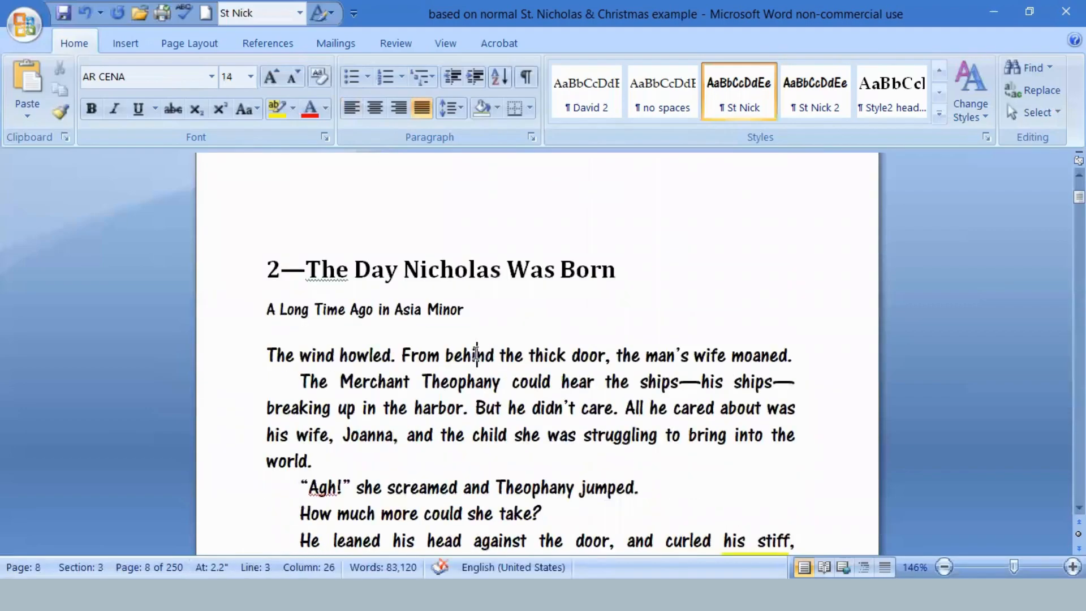
left_click(475, 354)
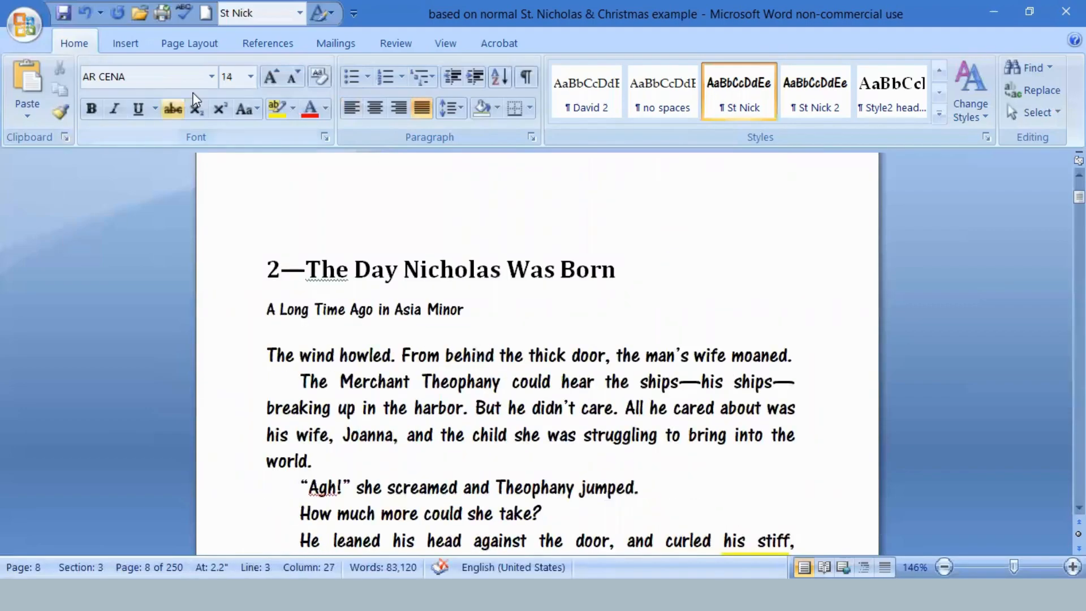
left_click(209, 78)
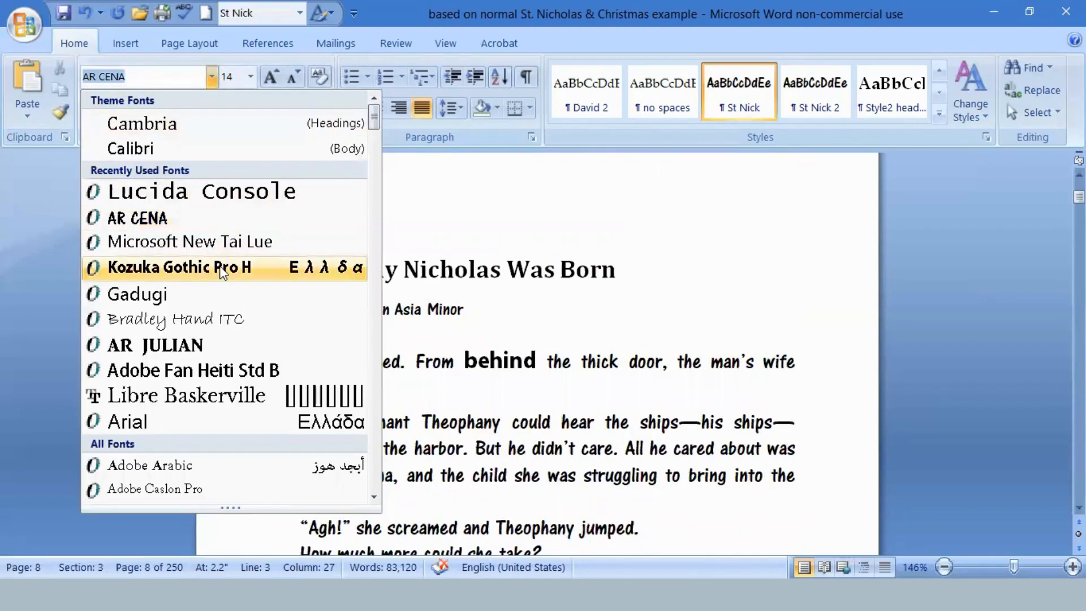
left_click(587, 353)
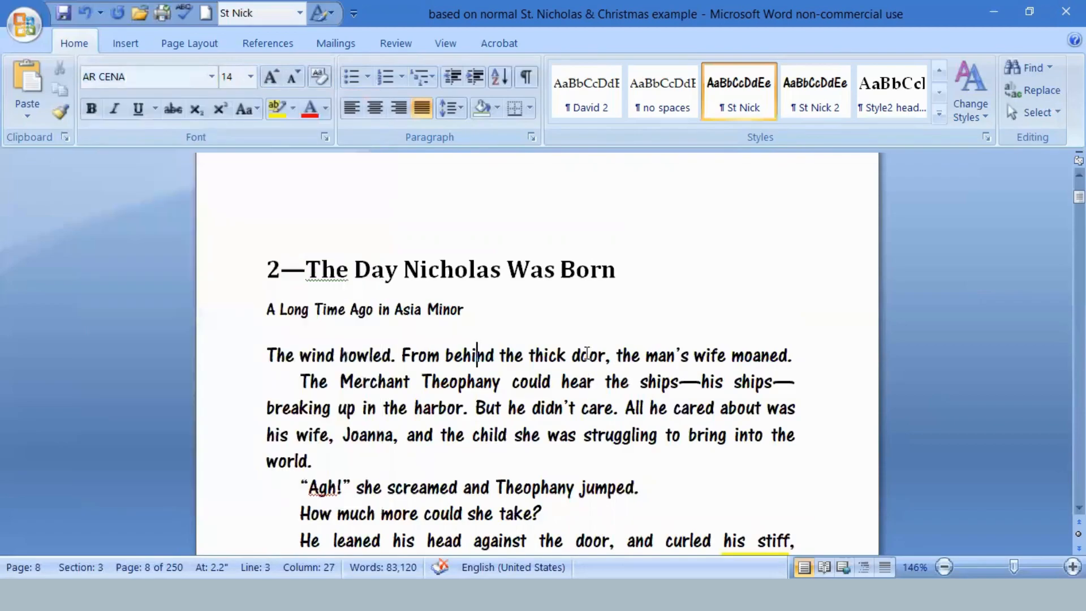
- Try Kozuka Gothic Pro H and Lucida Console as the font of chapter 2's opening sentence, "The wind howled"
left_click_drag(266, 354, 819, 346)
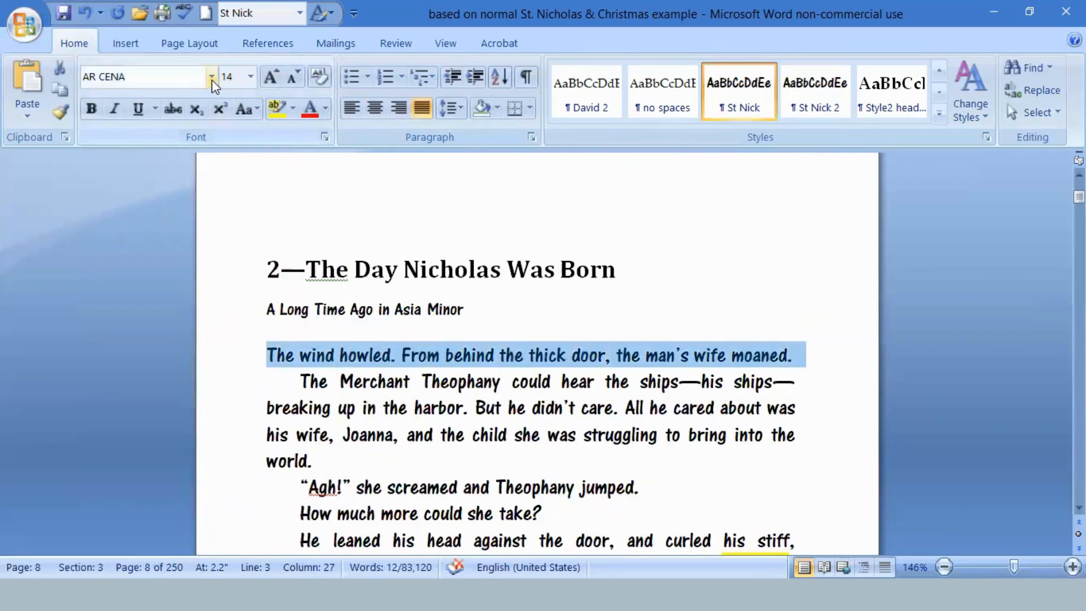
left_click(211, 76)
left_click(223, 270)
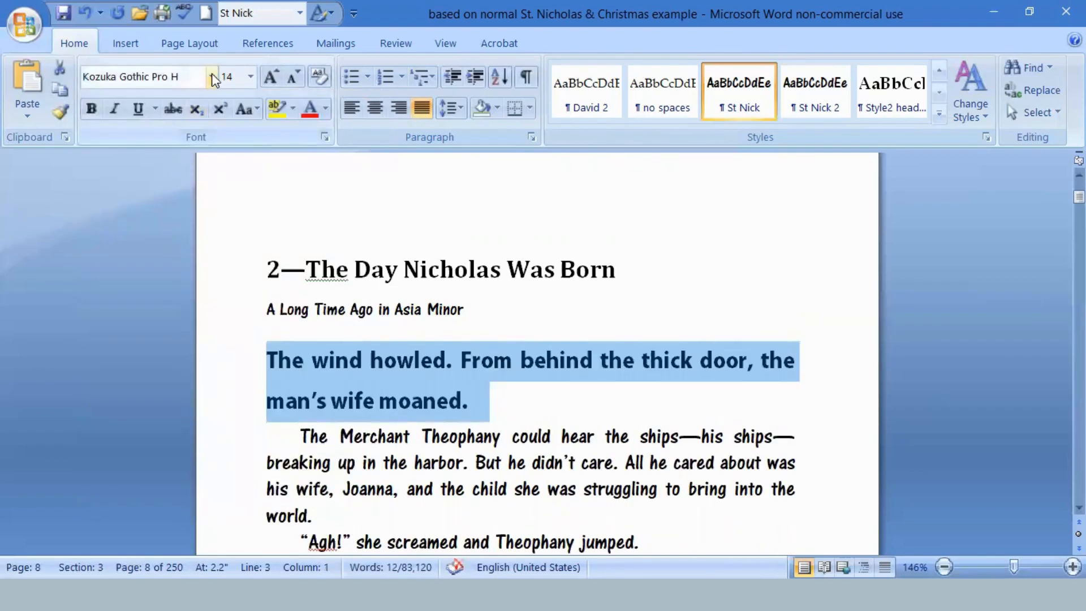
left_click(212, 77)
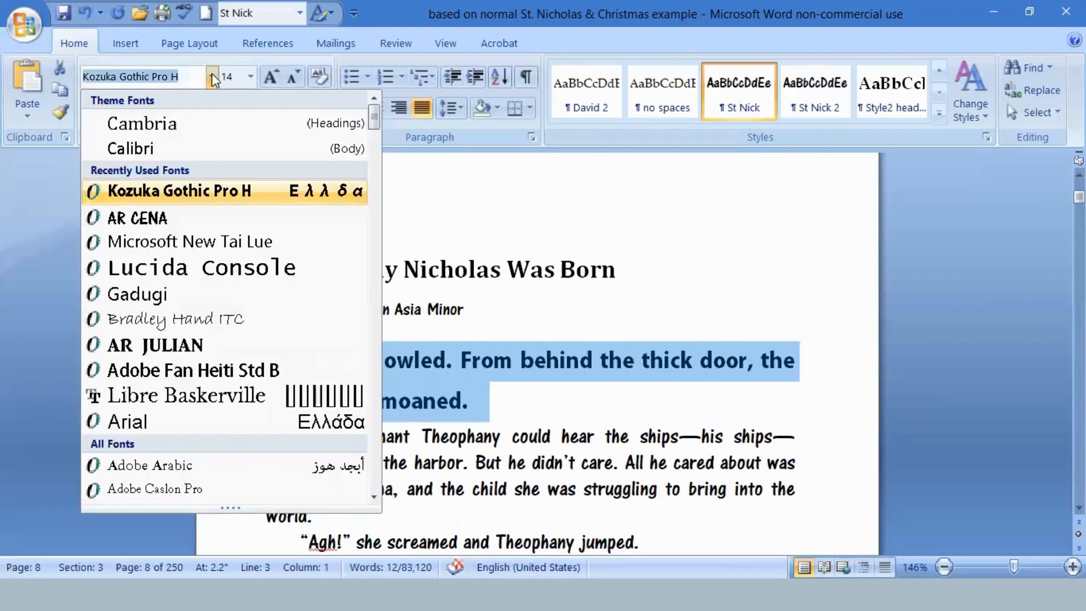
left_click(190, 271)
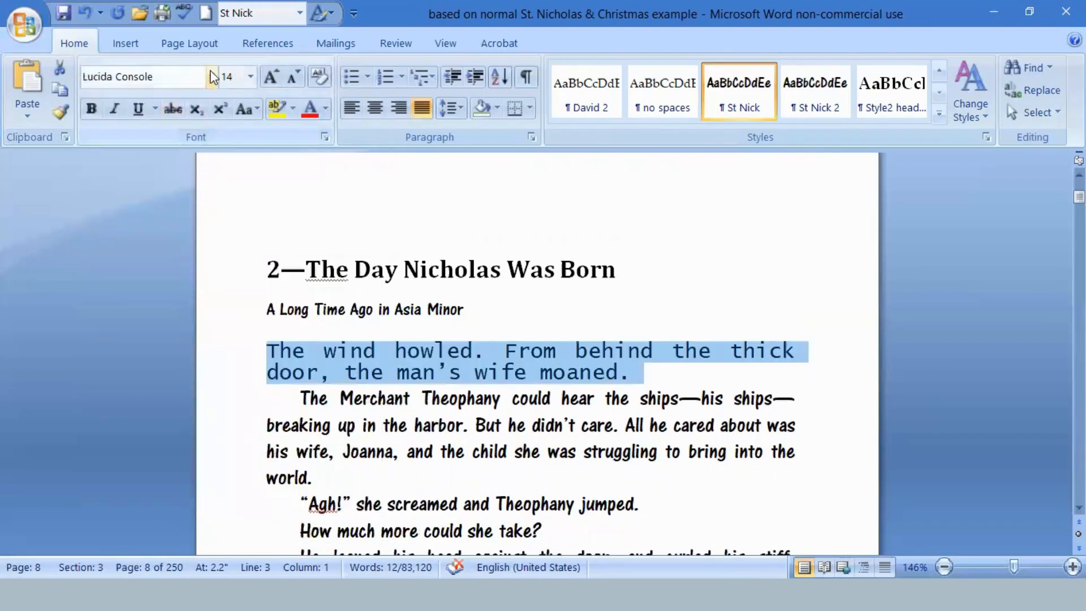
- Format chapter 2's opening sentence in 12-point Gadugi
left_click(251, 77)
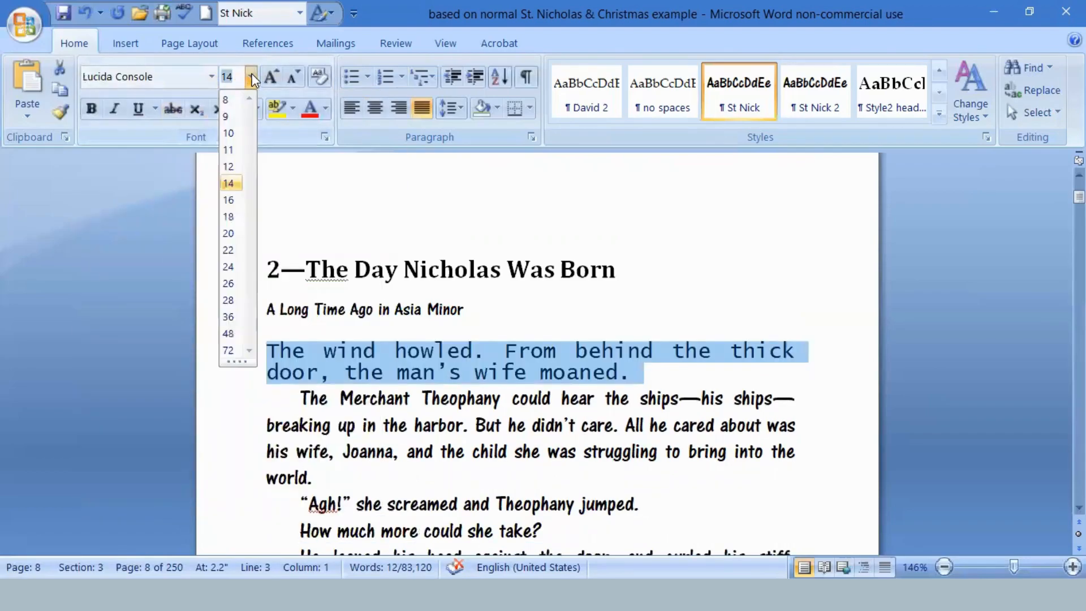
left_click(228, 166)
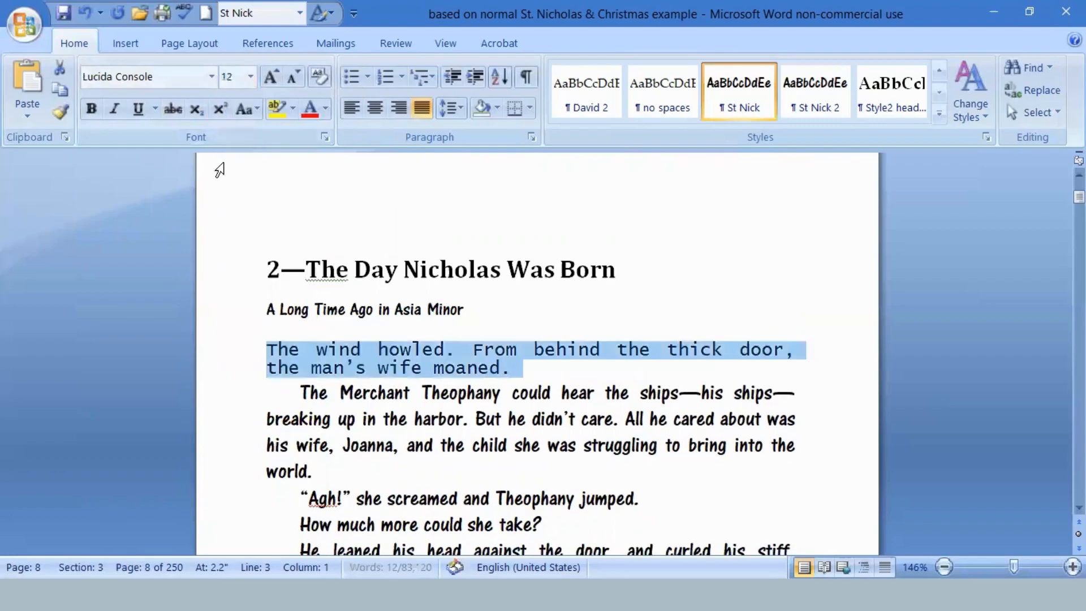
left_click(212, 77)
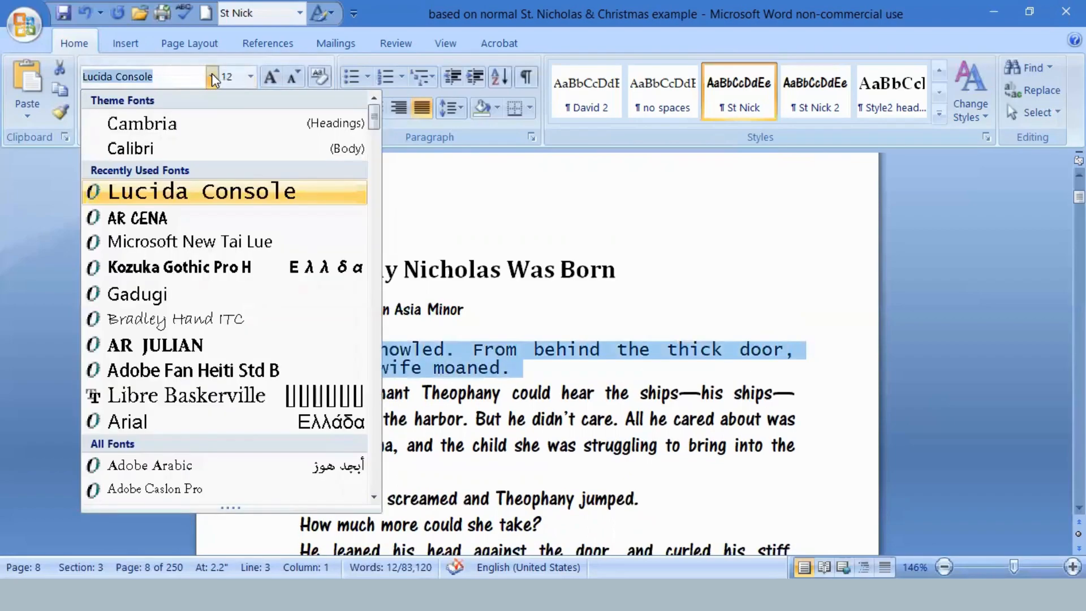
left_click(156, 293)
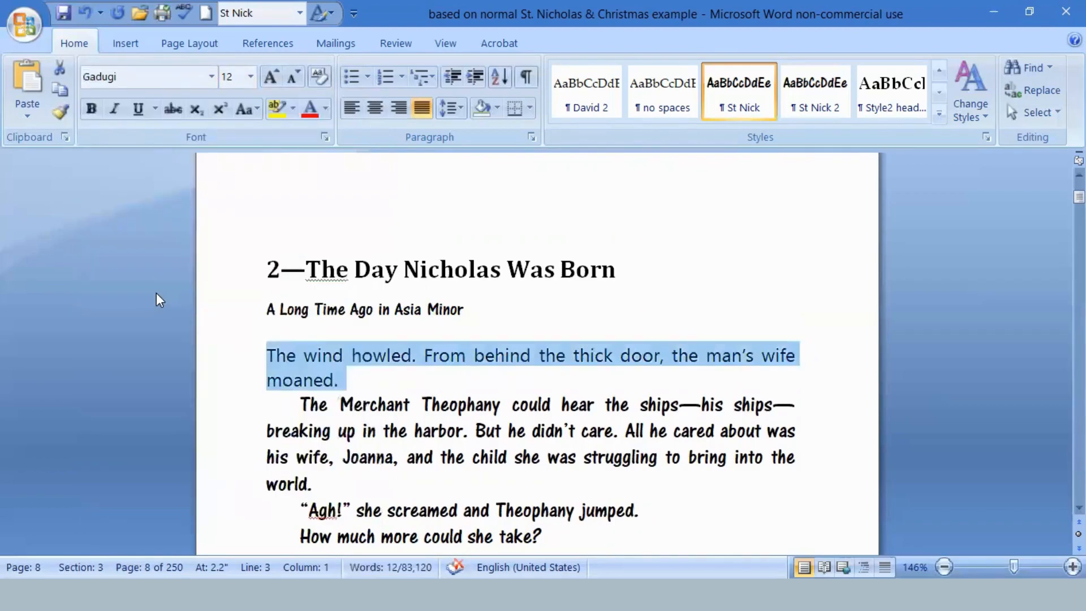
left_click(611, 394)
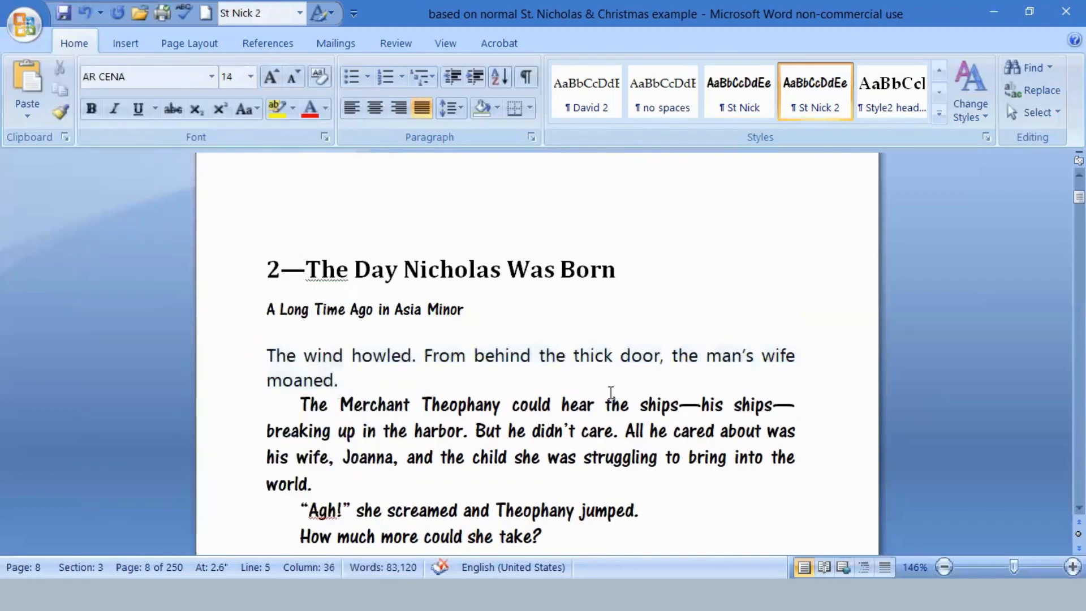
- Compare chapter 2's opening sentence with page 7's text, and try Microsoft New Tai Lue as its font
scroll(593, 379, "up", 5)
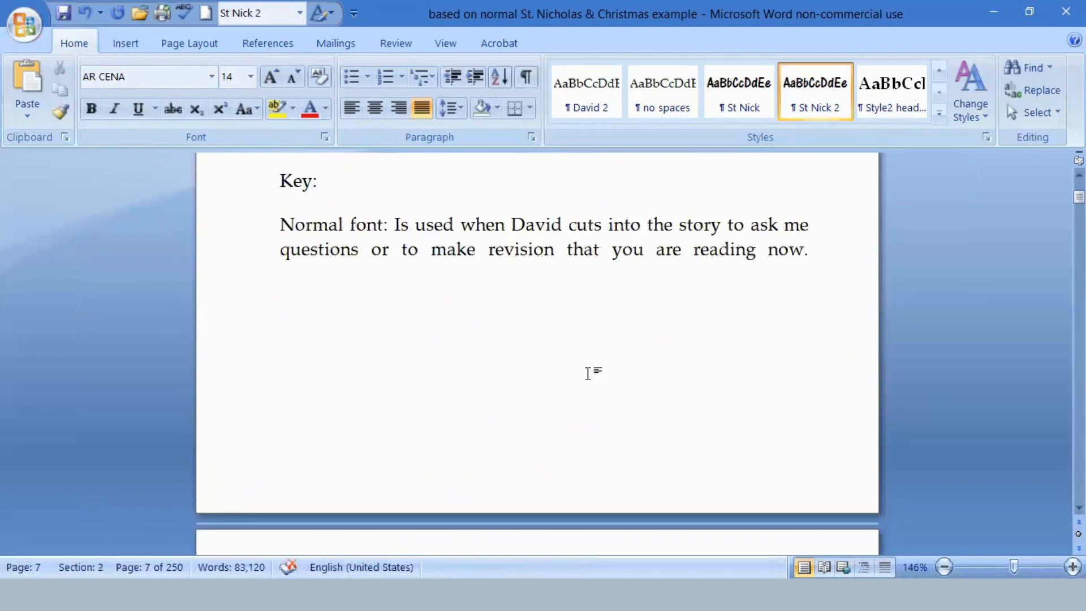
scroll(588, 373, "up", 5)
scroll(583, 375, "down", 9)
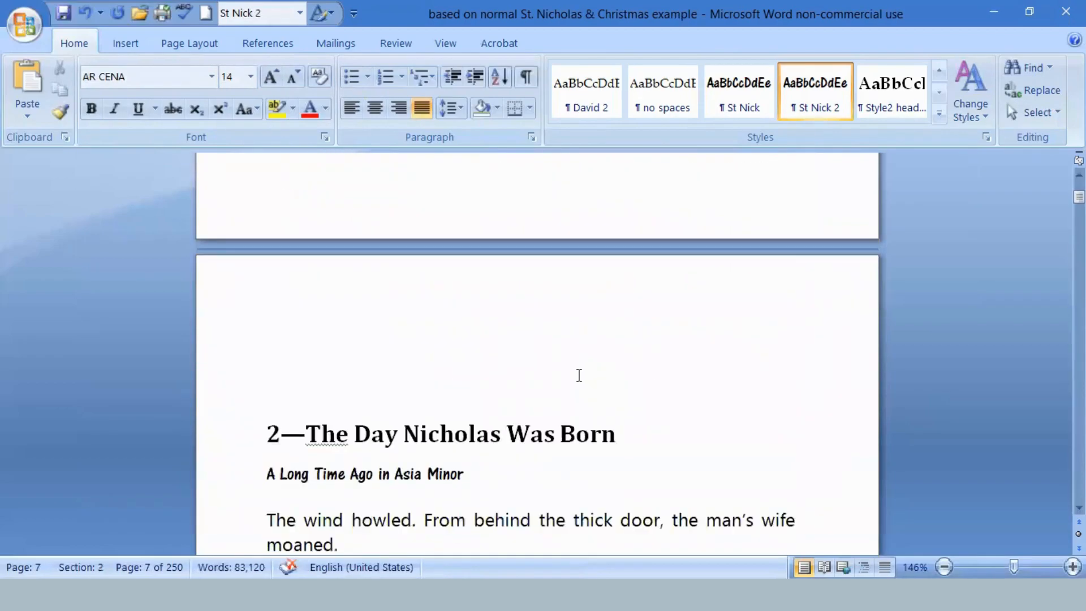
scroll(579, 375, "down", 2)
left_click_drag(265, 410, 364, 432)
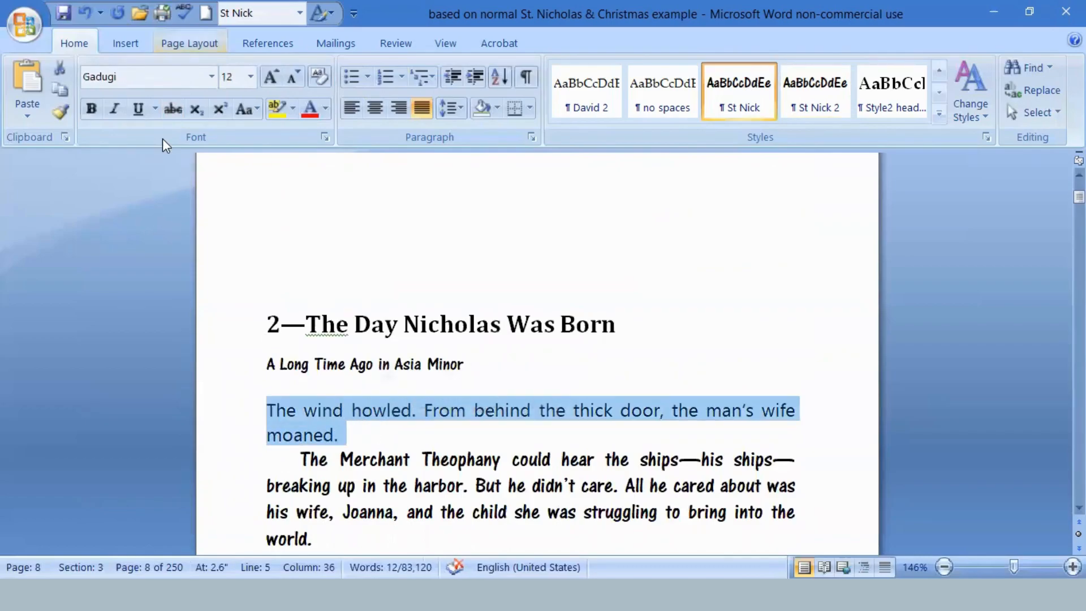
left_click(211, 76)
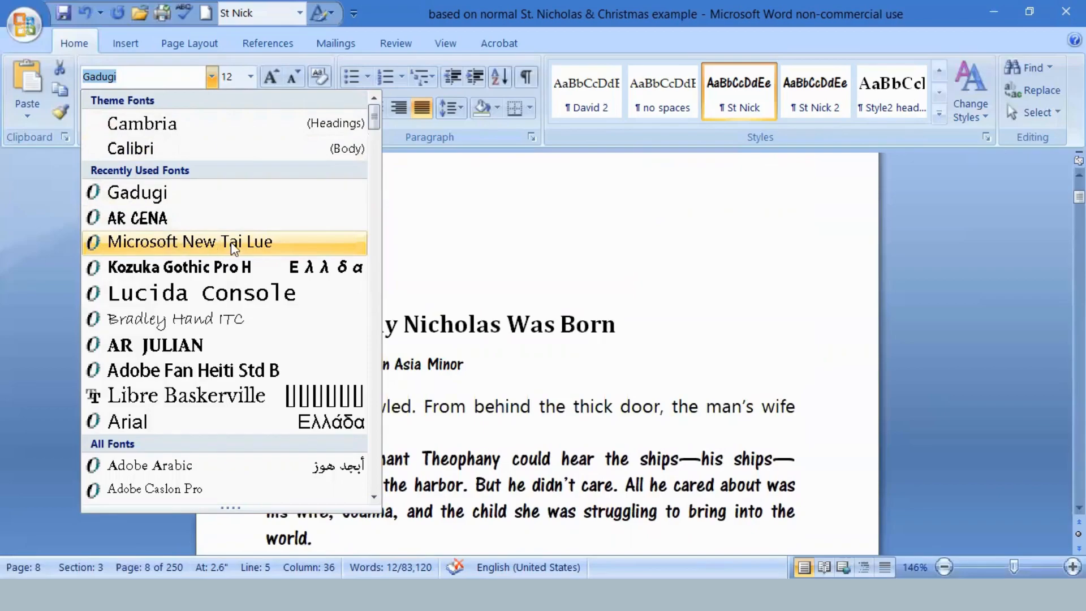
left_click(268, 242)
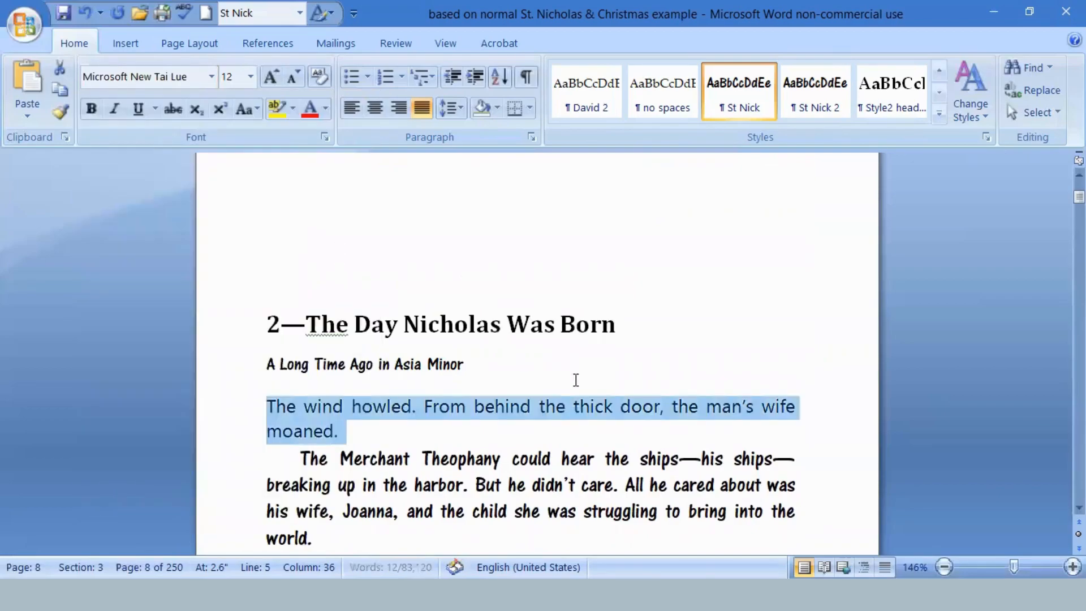
left_click(512, 430)
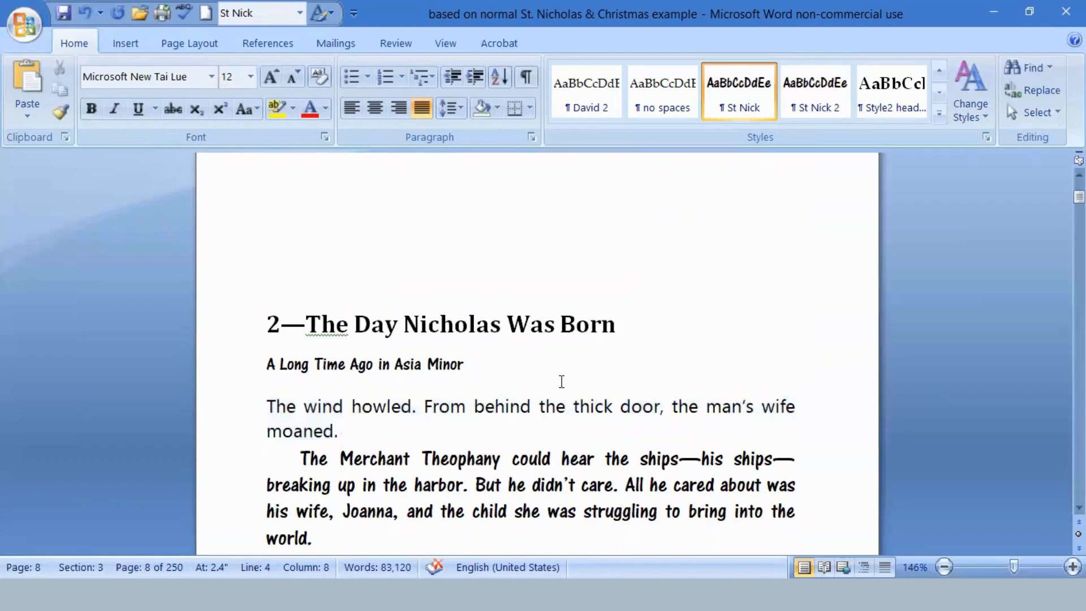
- Recheck page 7's text against chapter 2's opening, and apply Libre Baskerville to the word "From" in the opening sentence
scroll(553, 371, "up", 8)
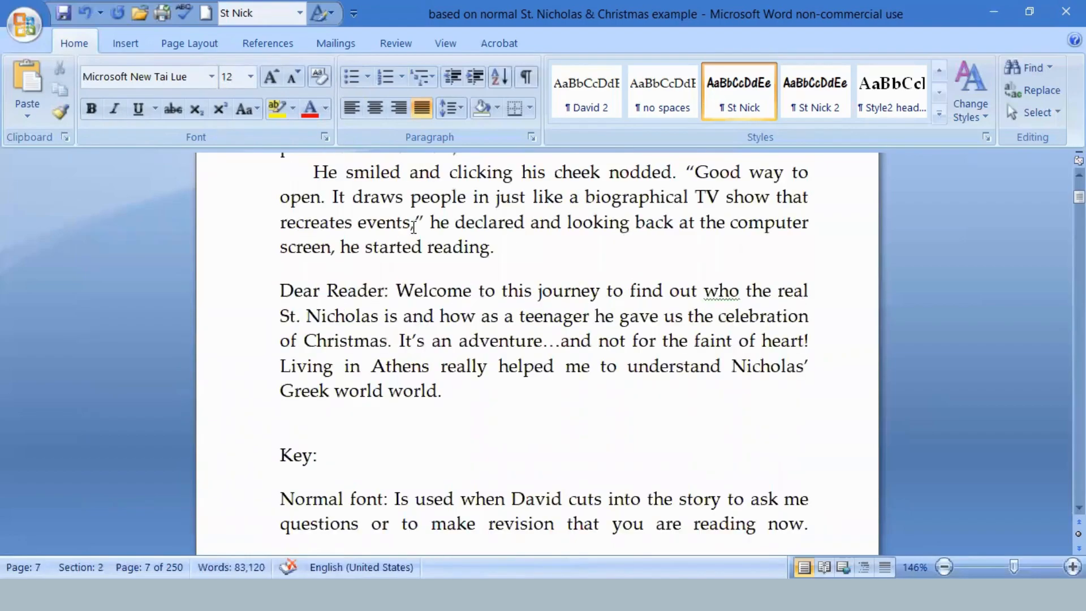
scroll(576, 230, "down", 8)
scroll(568, 232, "down", 3)
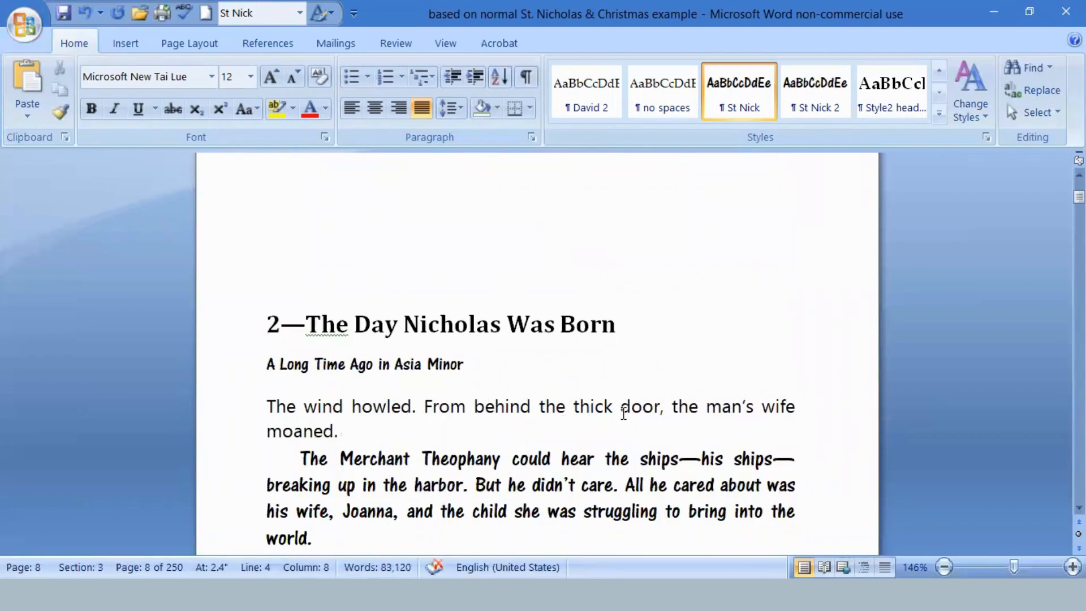
left_click(441, 407)
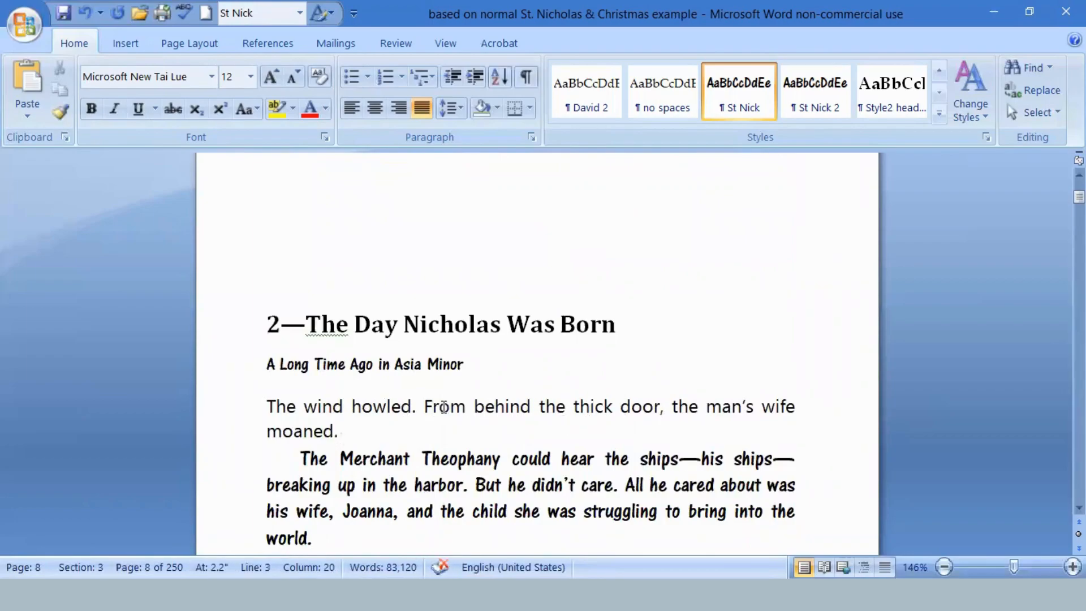
left_click(211, 76)
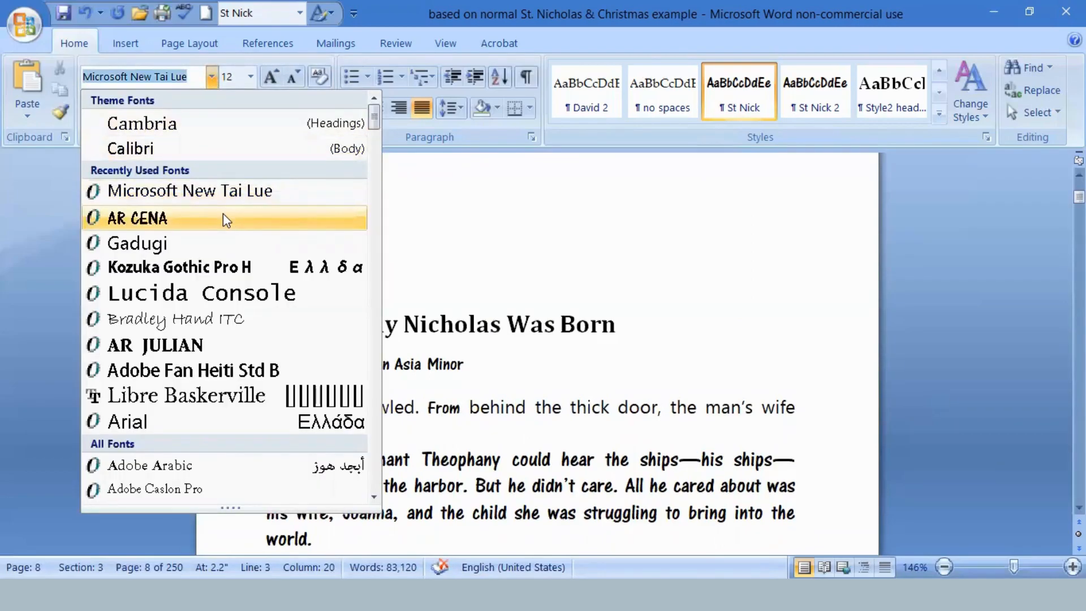
left_click(207, 396)
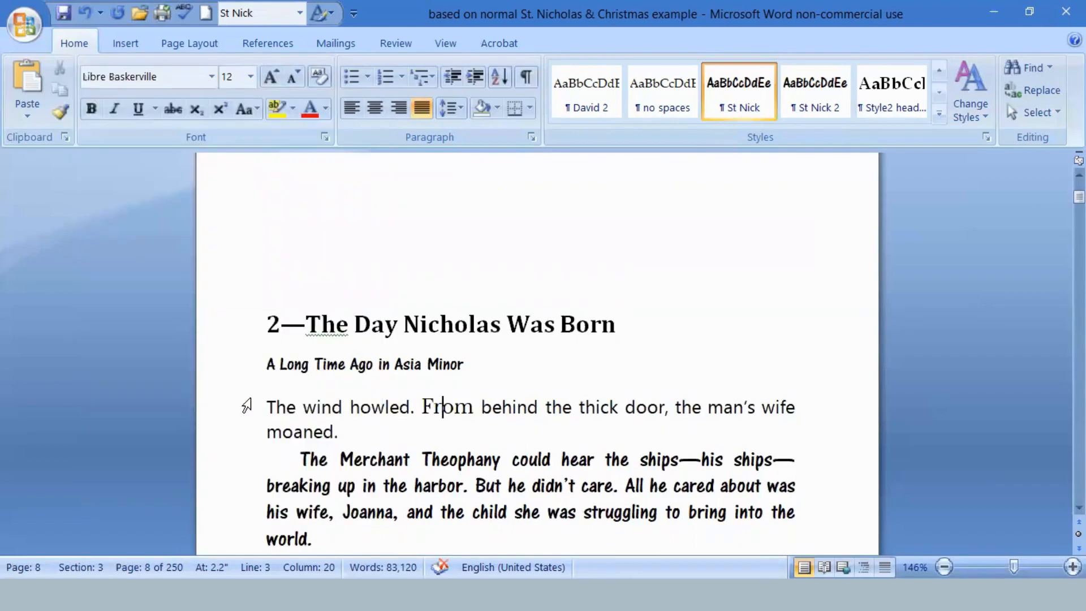
- Set the whole opening sentence of chapter 2 in the AR CENA font
left_click_drag(339, 432, 305, 411)
triple_click(305, 410)
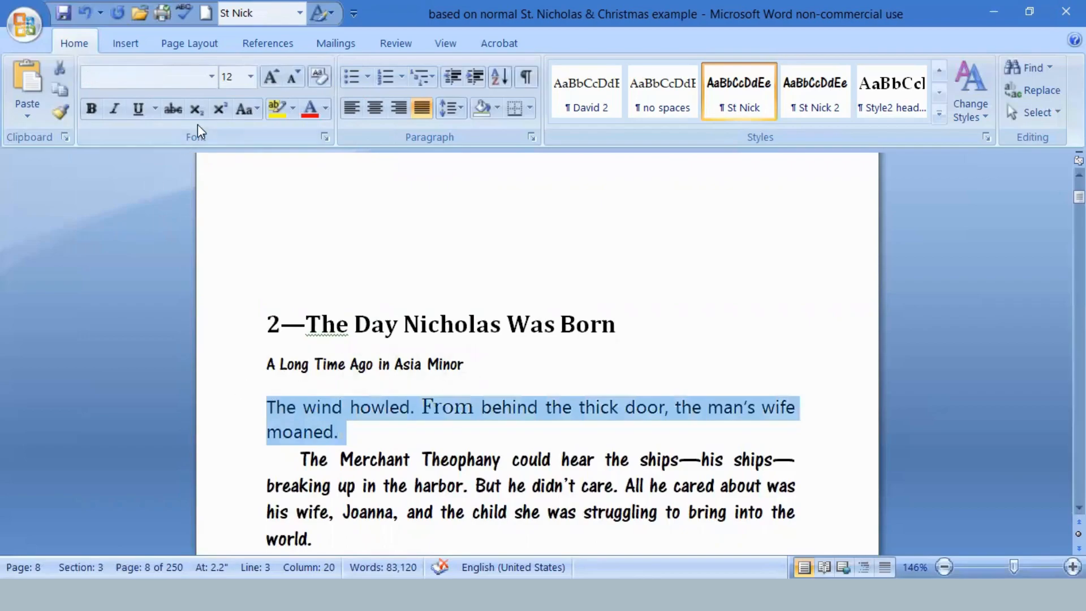
left_click(209, 78)
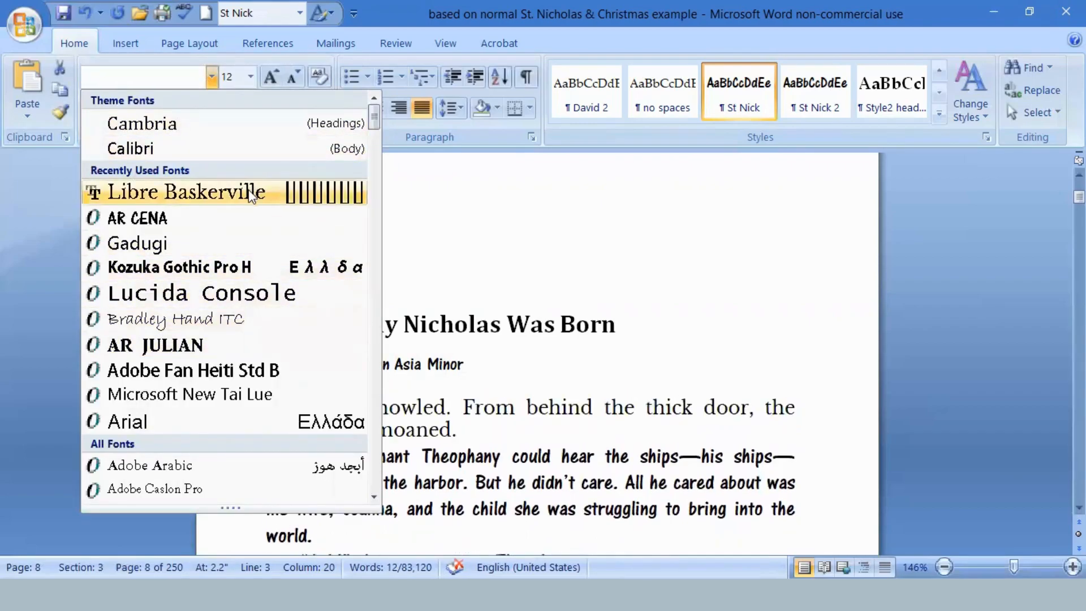
left_click(167, 220)
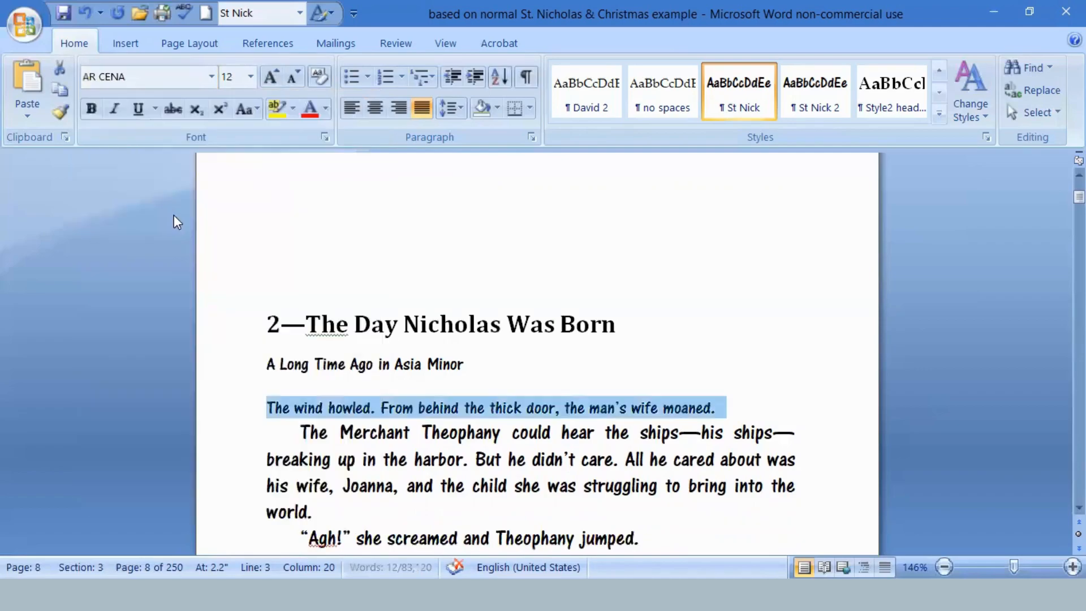
- Set the two paragraphs from "The Merchant Theophany" through "Agh!" to 12-point size
left_click(494, 444)
left_click_drag(299, 433, 651, 536)
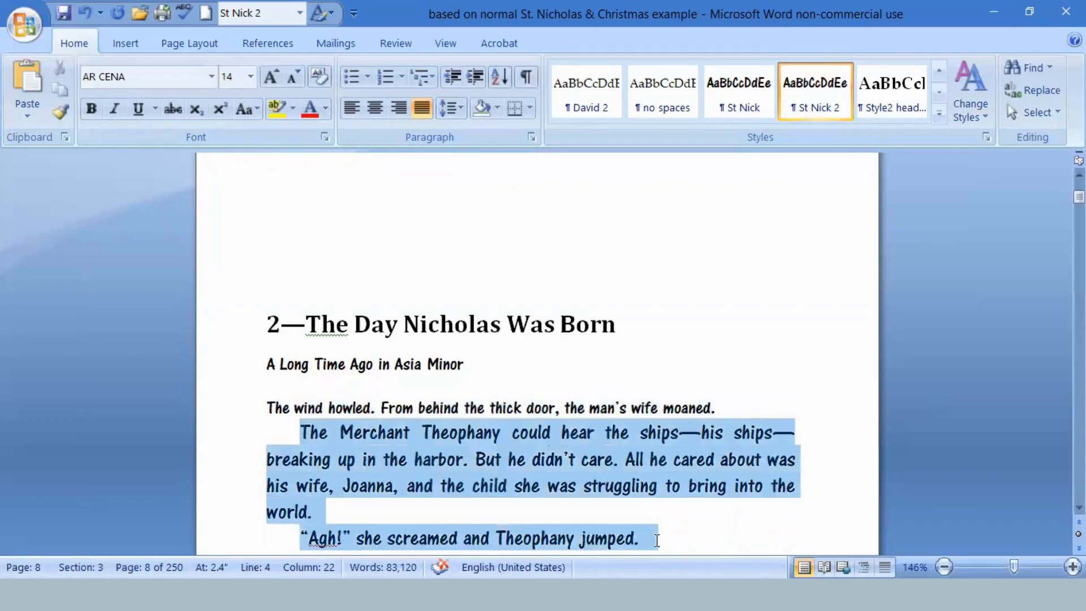
left_click(210, 78)
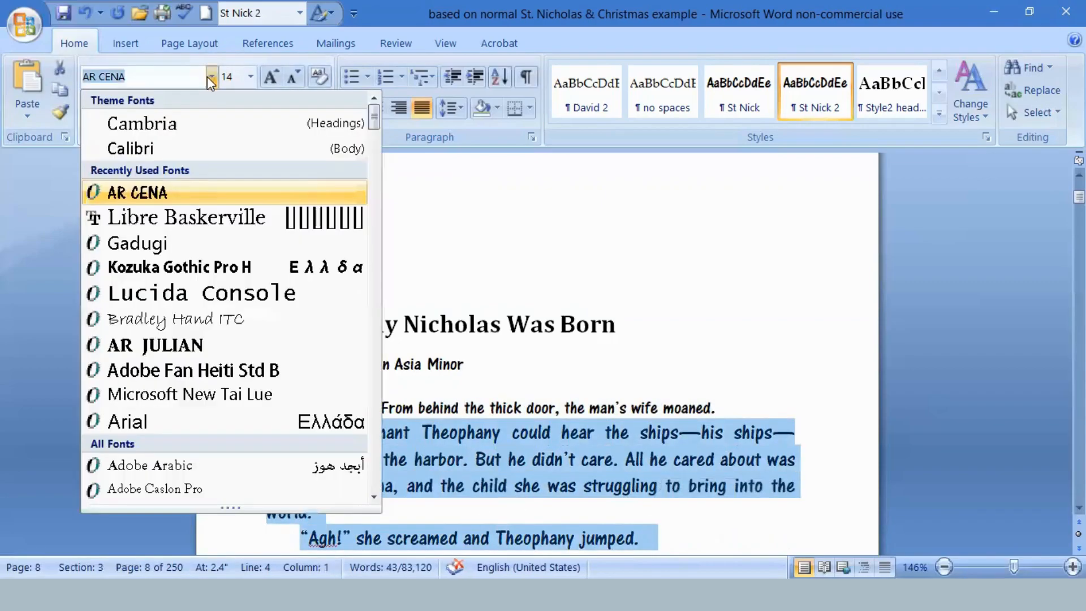
left_click(250, 76)
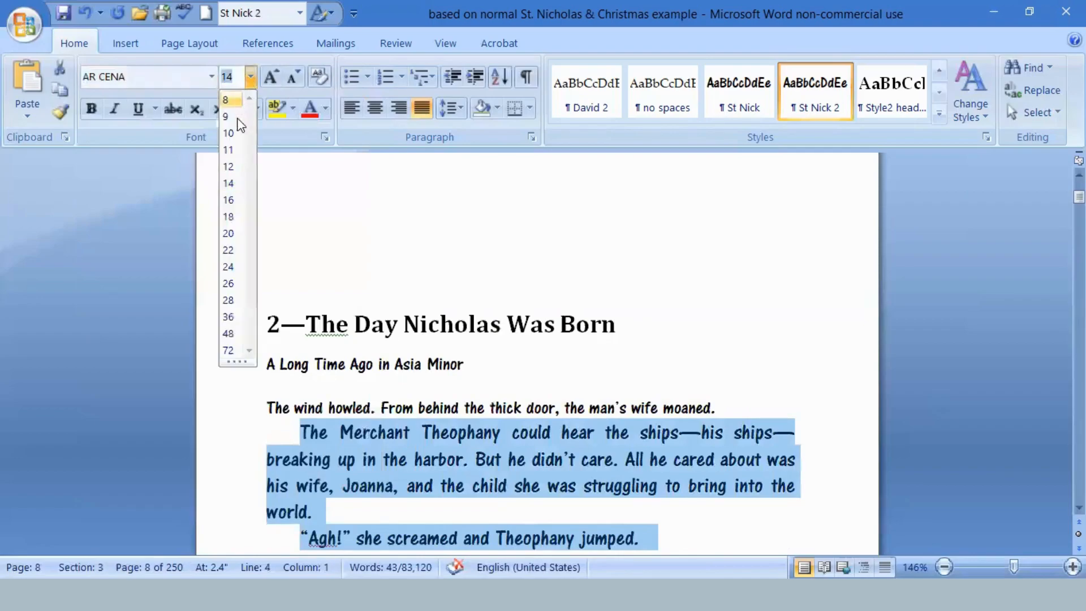
left_click(232, 173)
left_click_drag(564, 431, 565, 408)
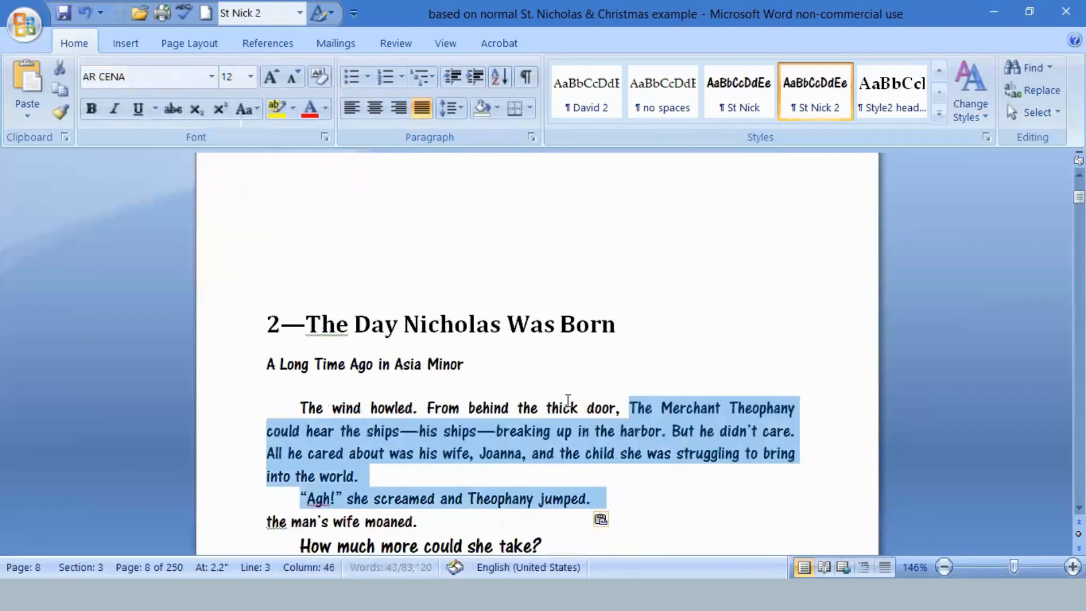
left_click(552, 454)
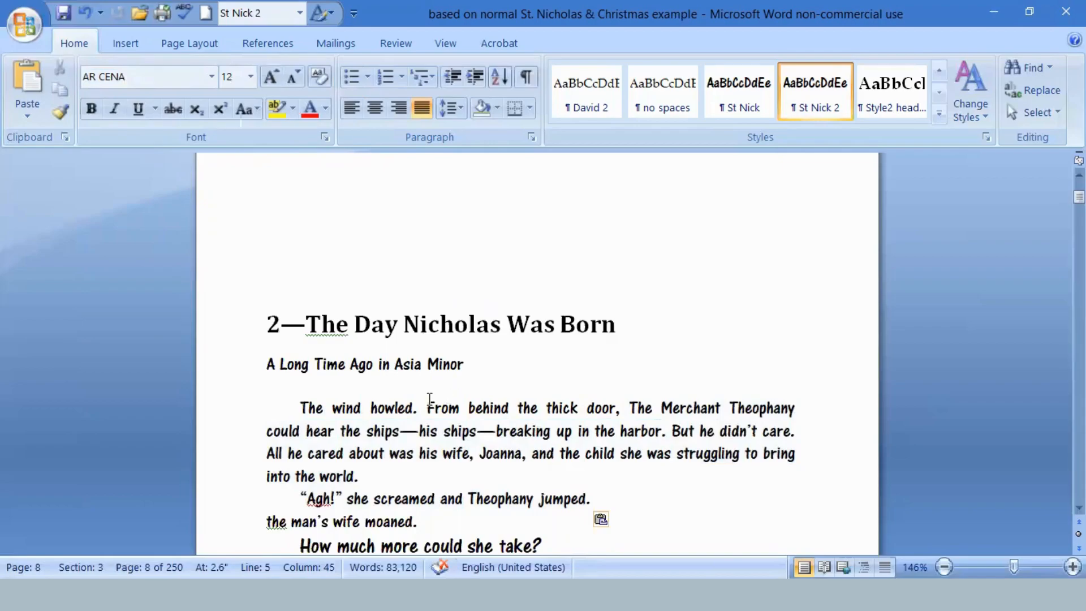
- Try Adobe Garamond Pro Bold as the font of chapter 2's whole opening paragraph, from "The wind howled" to "into the world"
left_click_drag(298, 407, 432, 474)
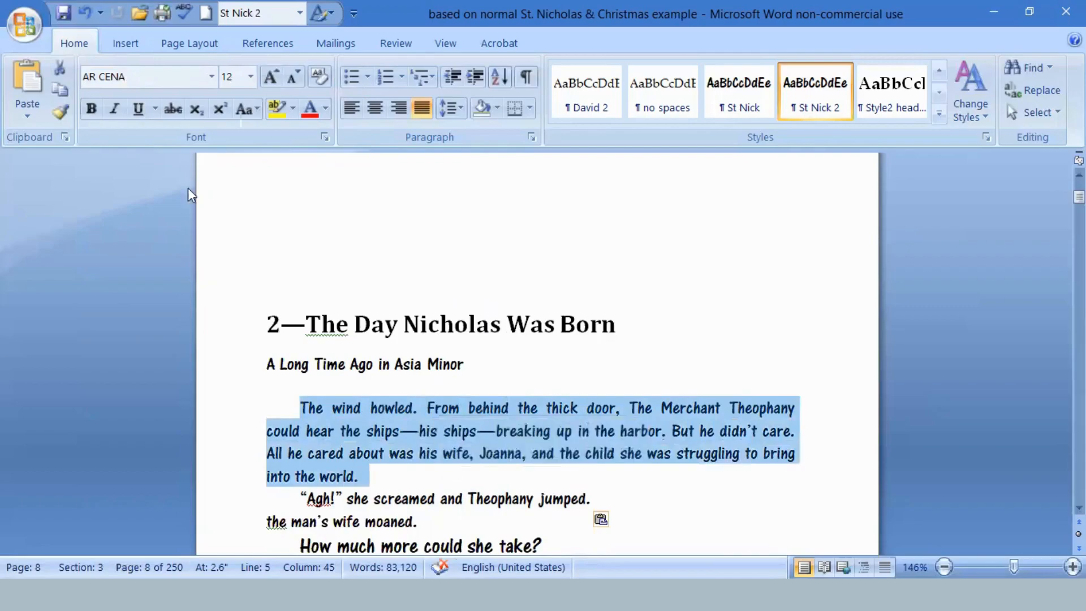
left_click(211, 76)
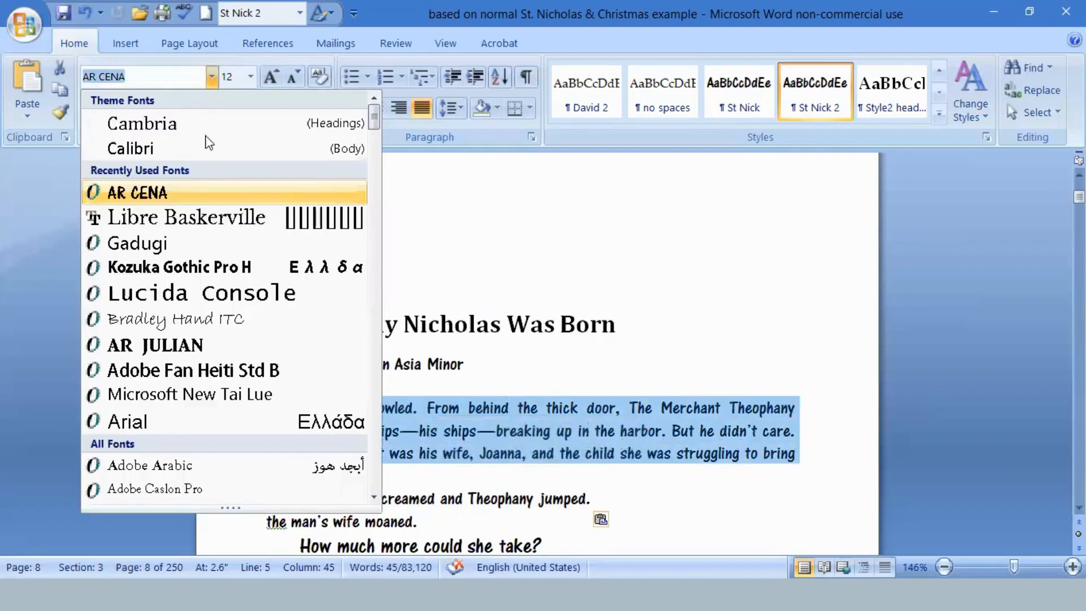
scroll(171, 300, "down", 3)
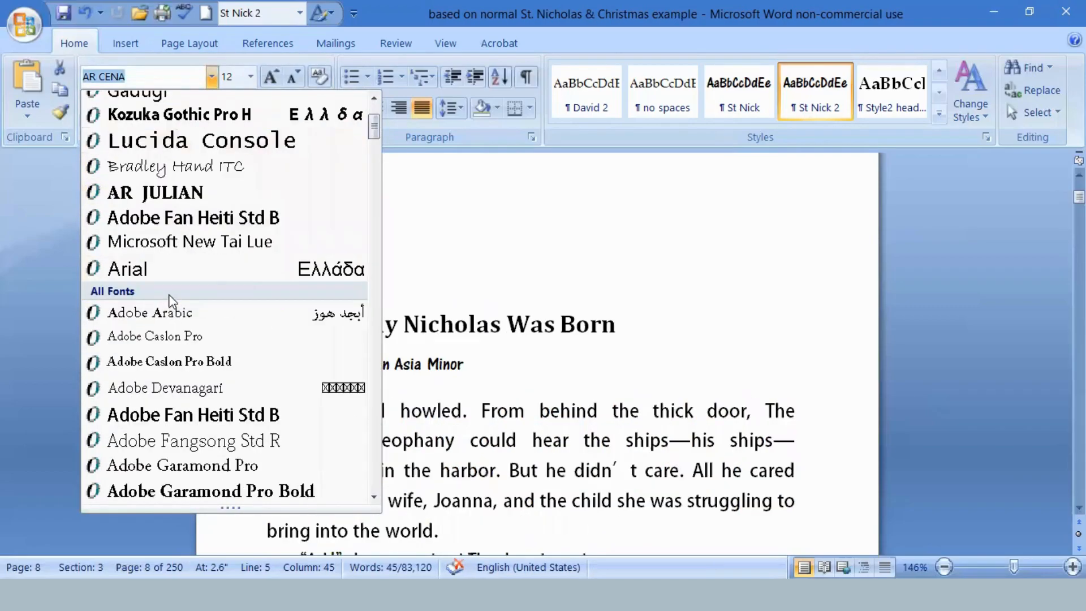
scroll(171, 300, "down", 2)
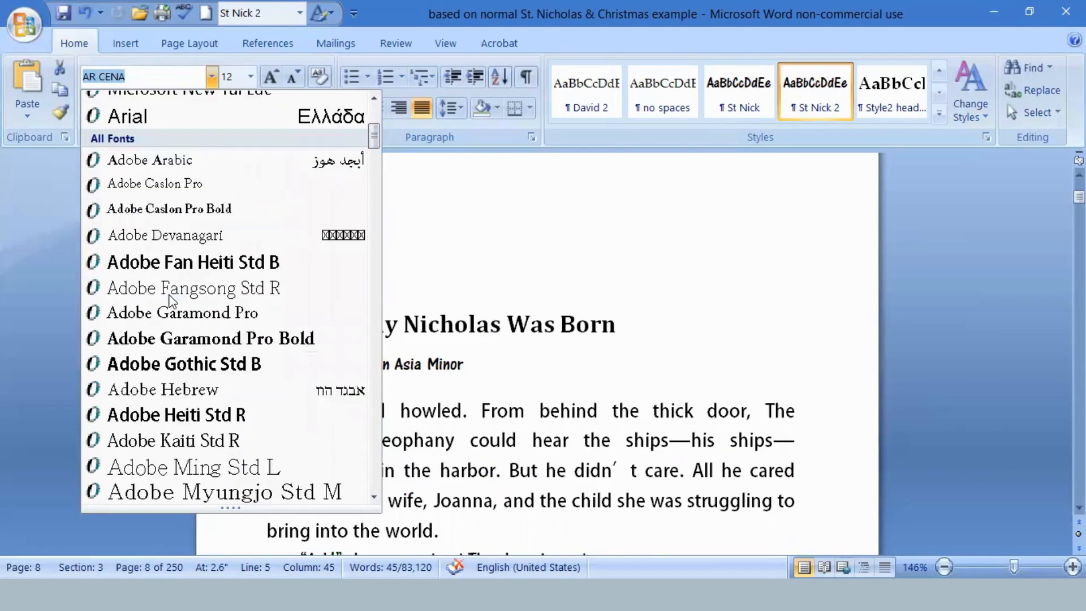
scroll(171, 300, "down", 1)
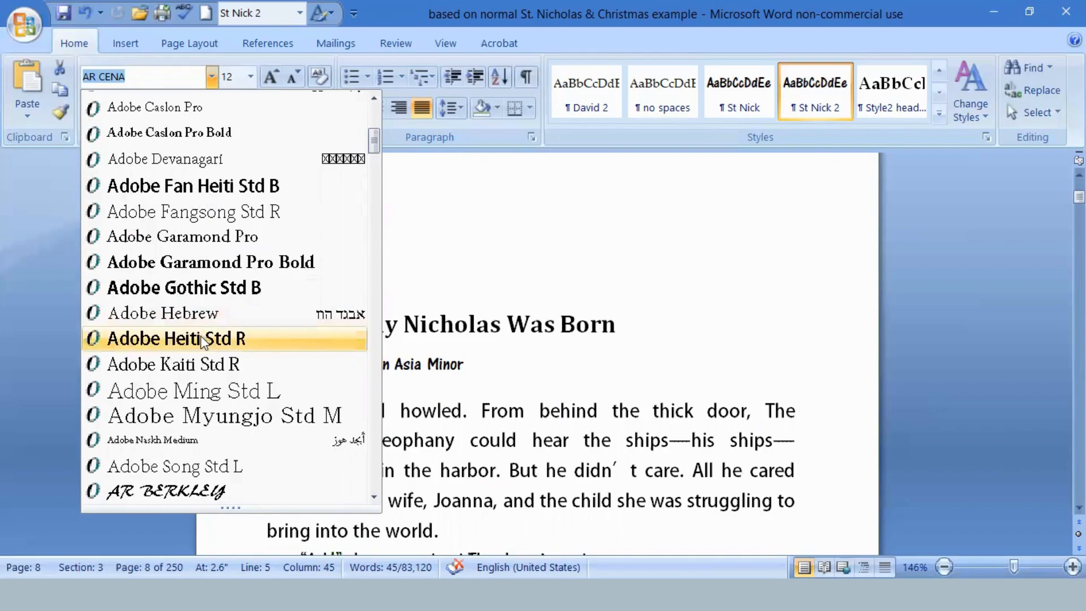
left_click(215, 262)
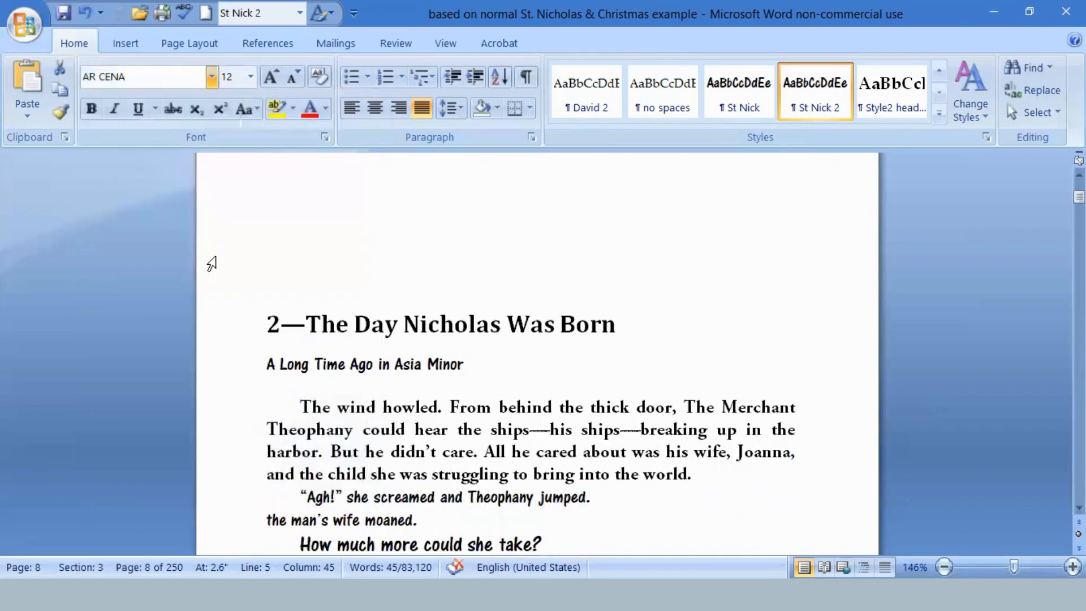
left_click(622, 347)
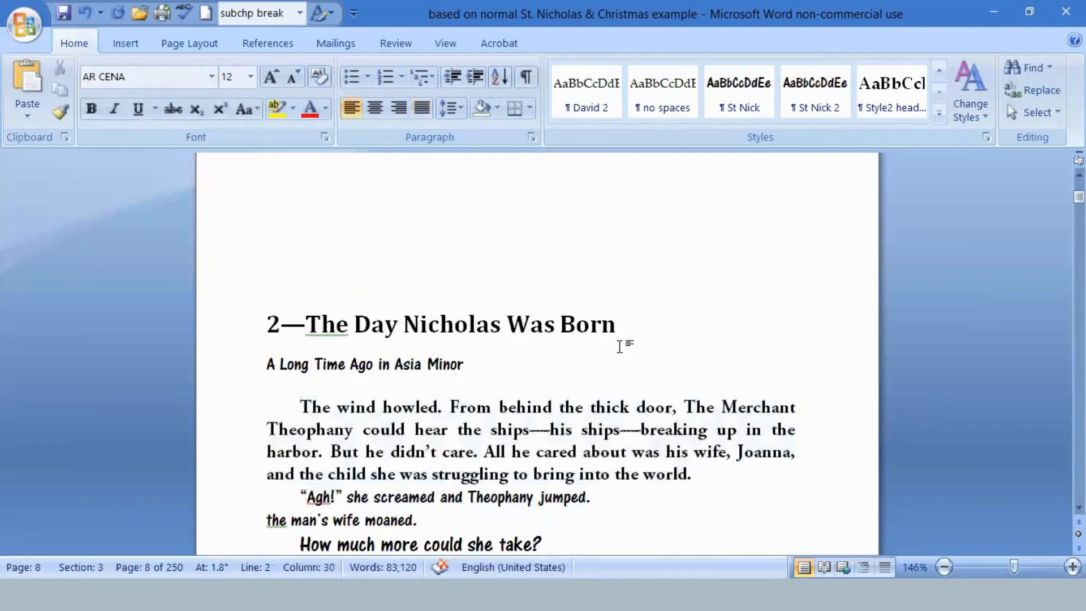
- Compare the opening paragraph's font with page 7's text, and check the subtitle's font and style against the "Agh!" line
left_click(406, 435)
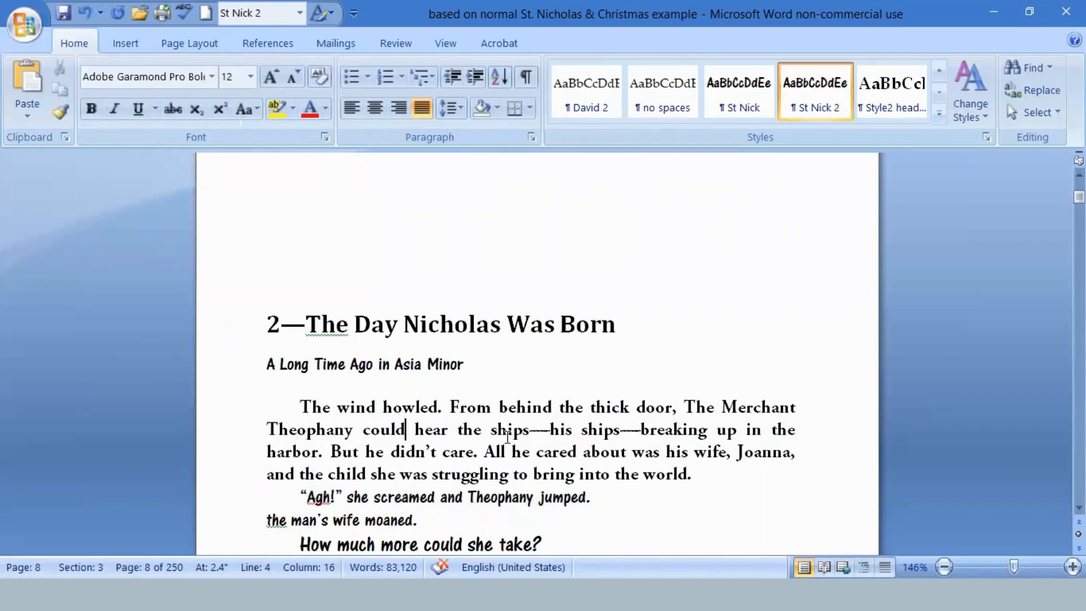
scroll(646, 412, "up", 6)
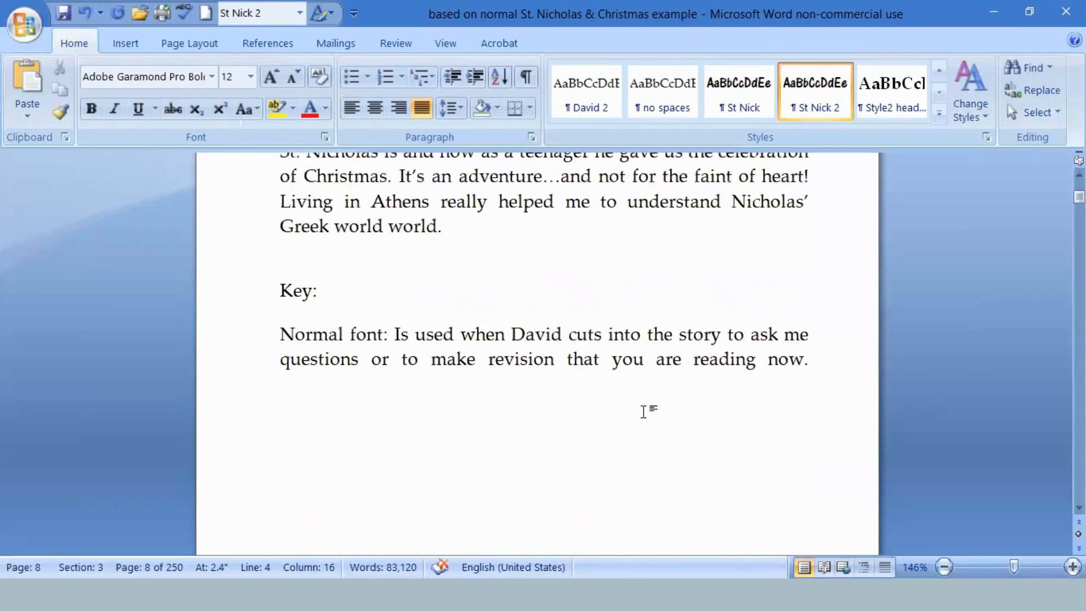
scroll(569, 205, "down", 6)
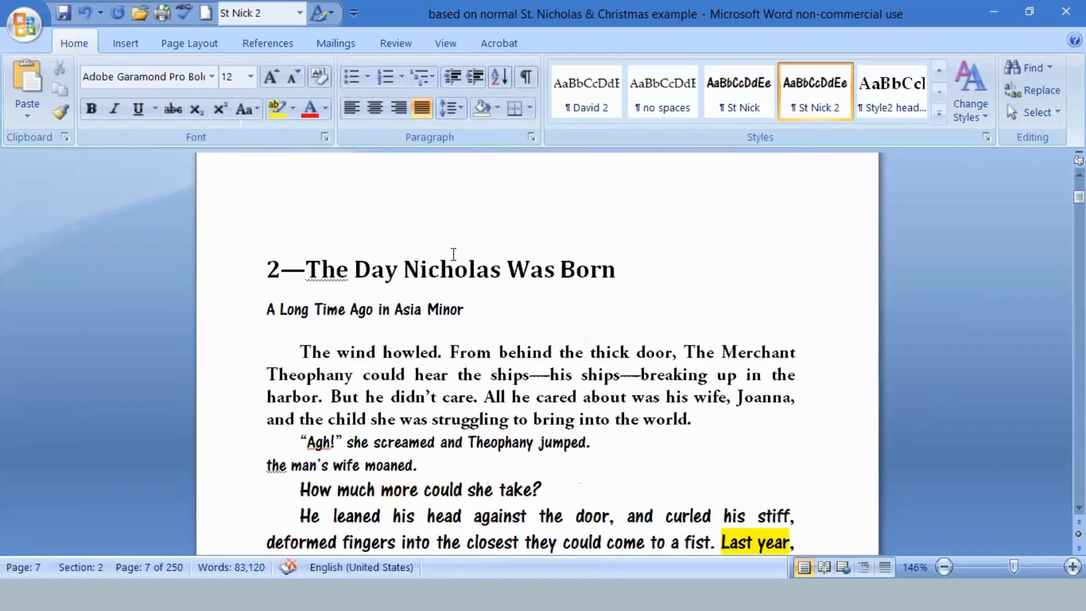
left_click(369, 308)
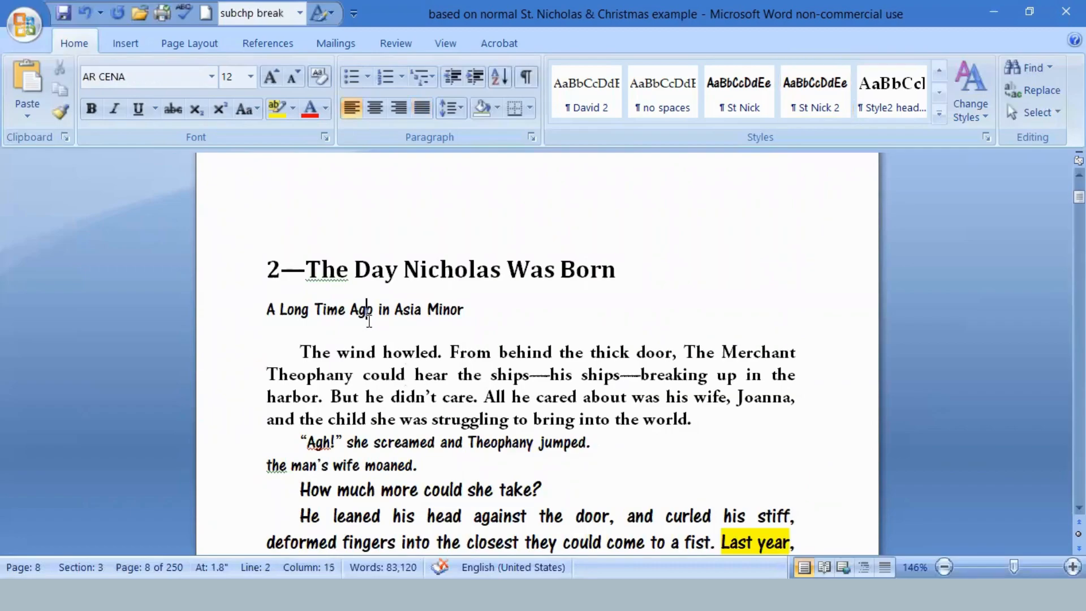
left_click(366, 443)
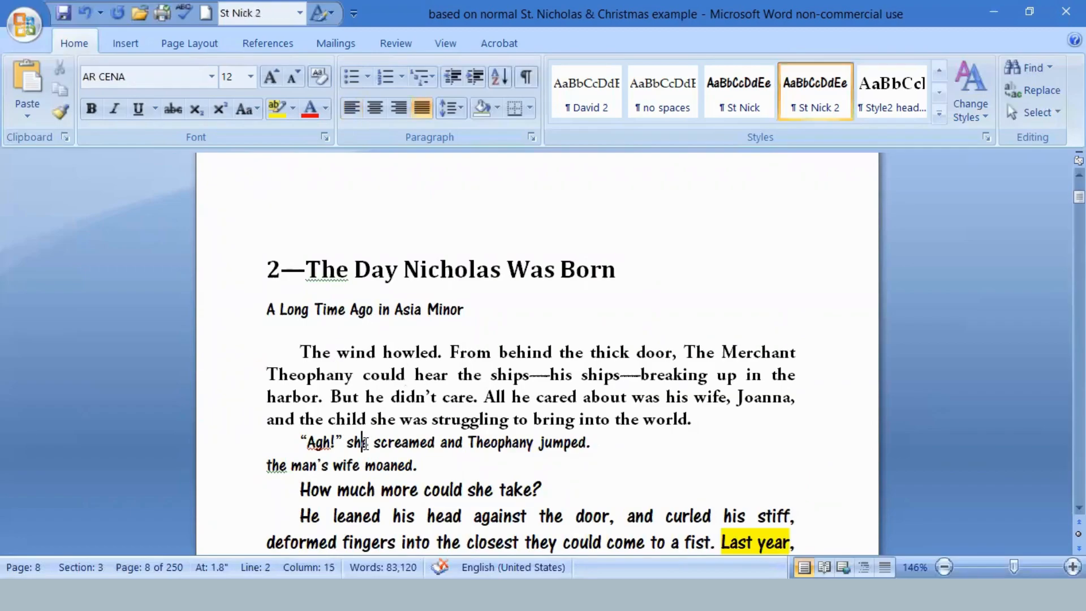
left_click(414, 309)
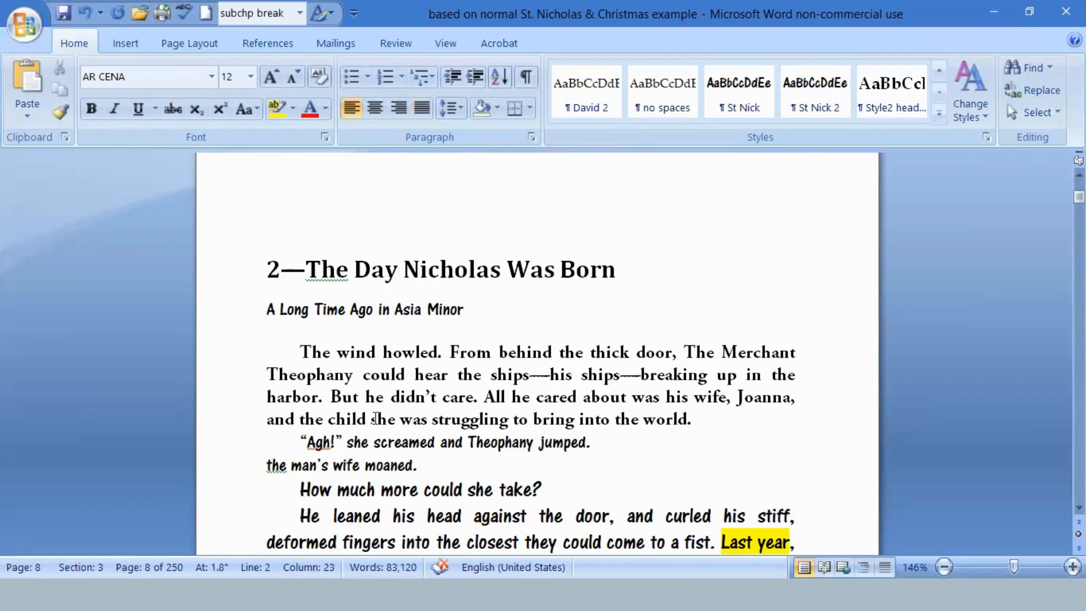
left_click(388, 442)
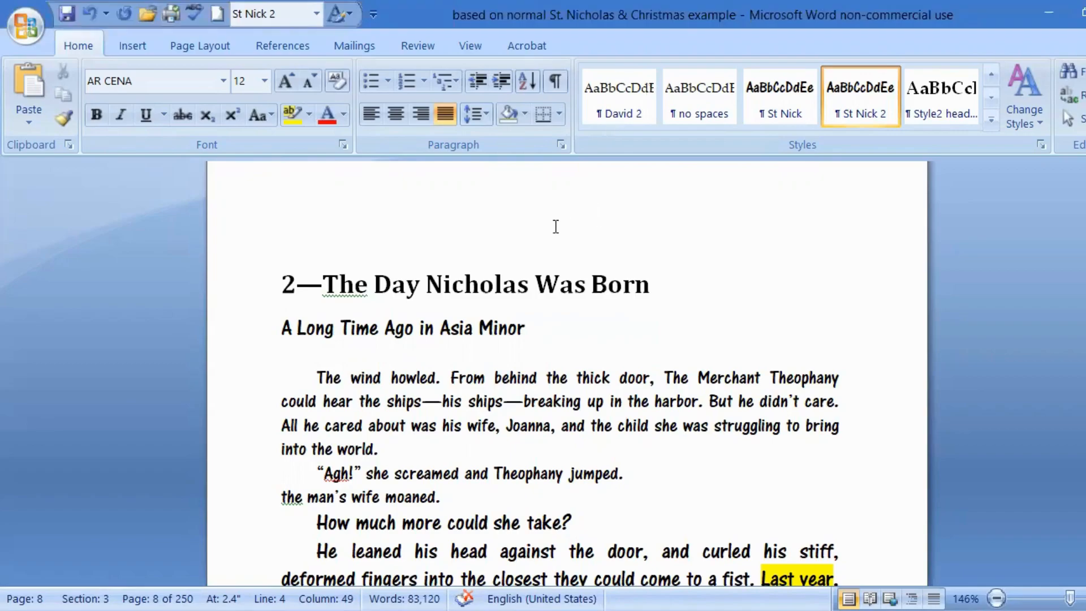
- Apply the St Nick paragraph style to chapter 2's opening paragraph, "The wind howled"
left_click(461, 378)
scroll(539, 371, "down", 1)
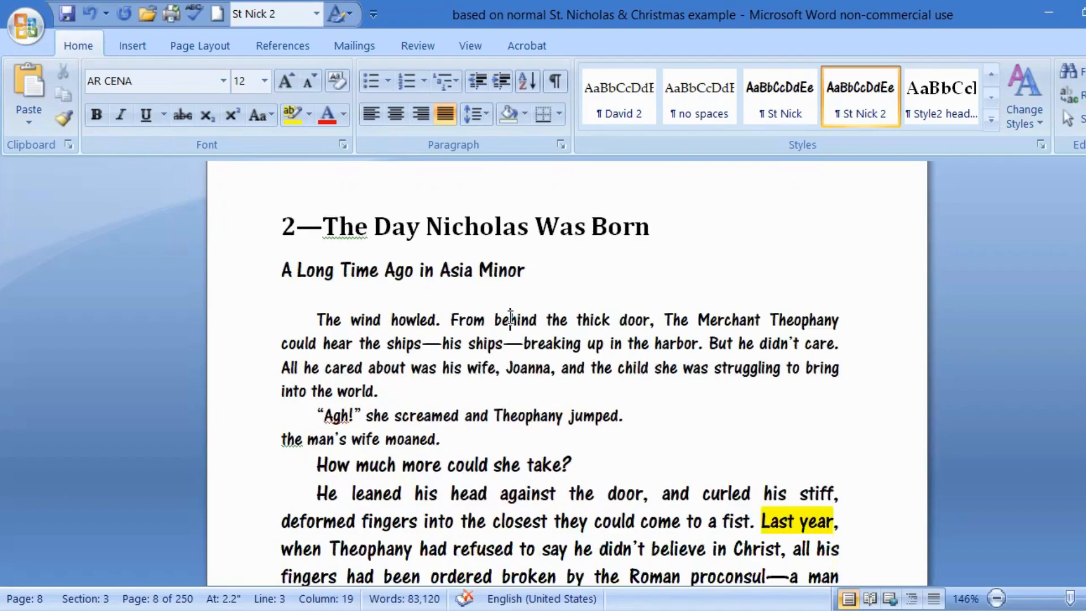
left_click(511, 319)
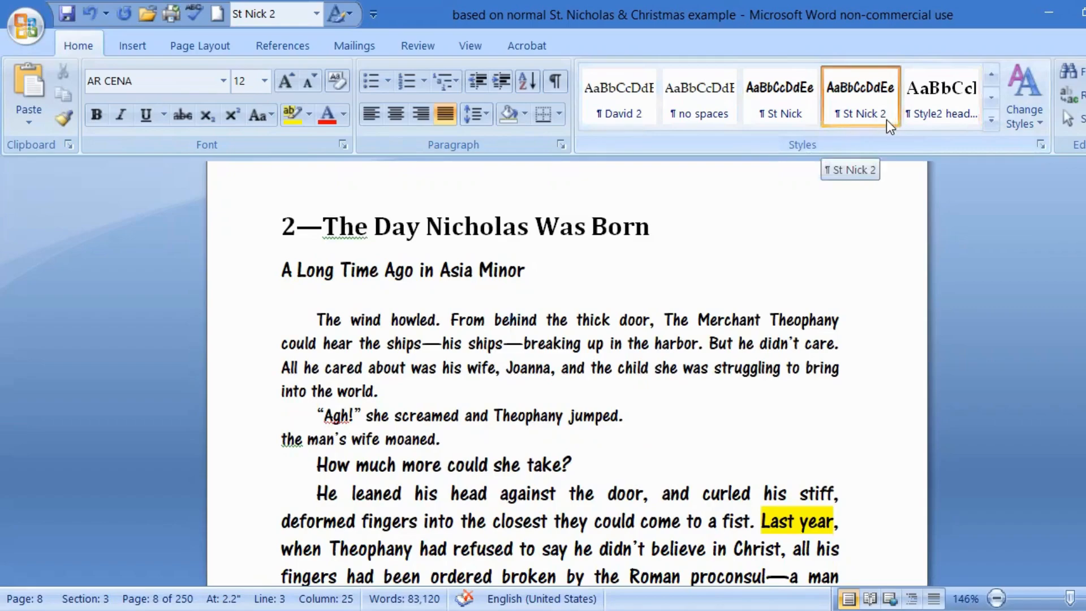
left_click(634, 321)
left_click(758, 114)
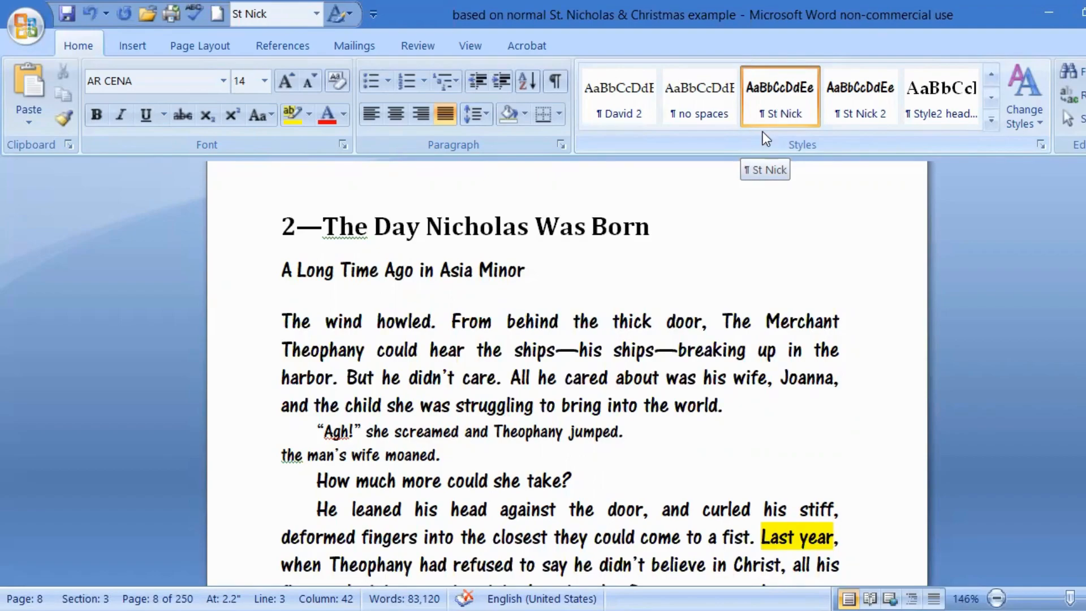
- Modify the St Nick style's paragraph format to 6 pt spacing before, with special indentation set to none
left_click(580, 321)
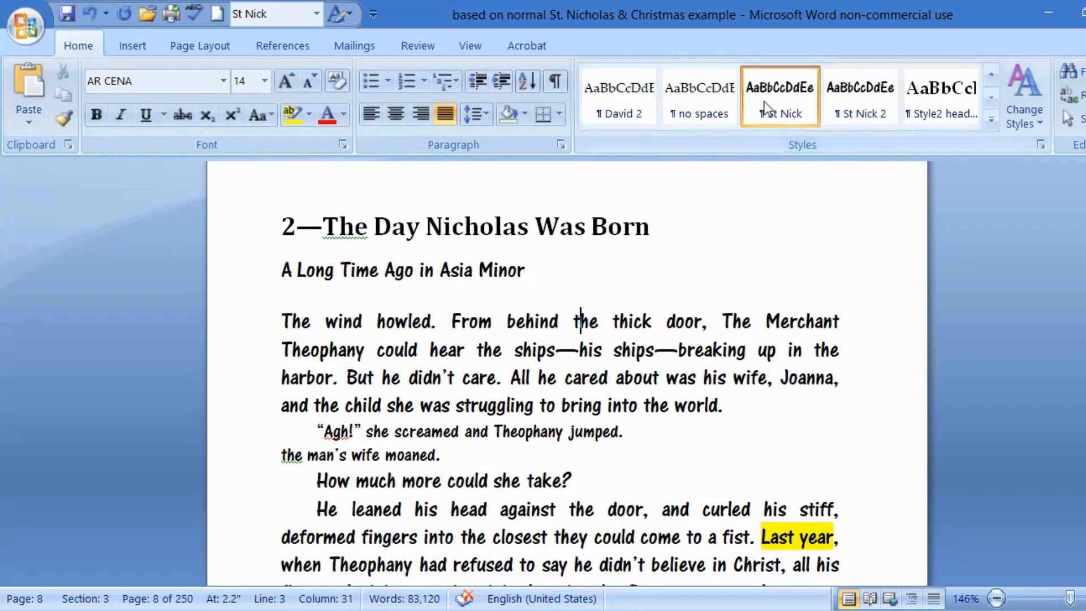
left_click(780, 113)
left_click(781, 112)
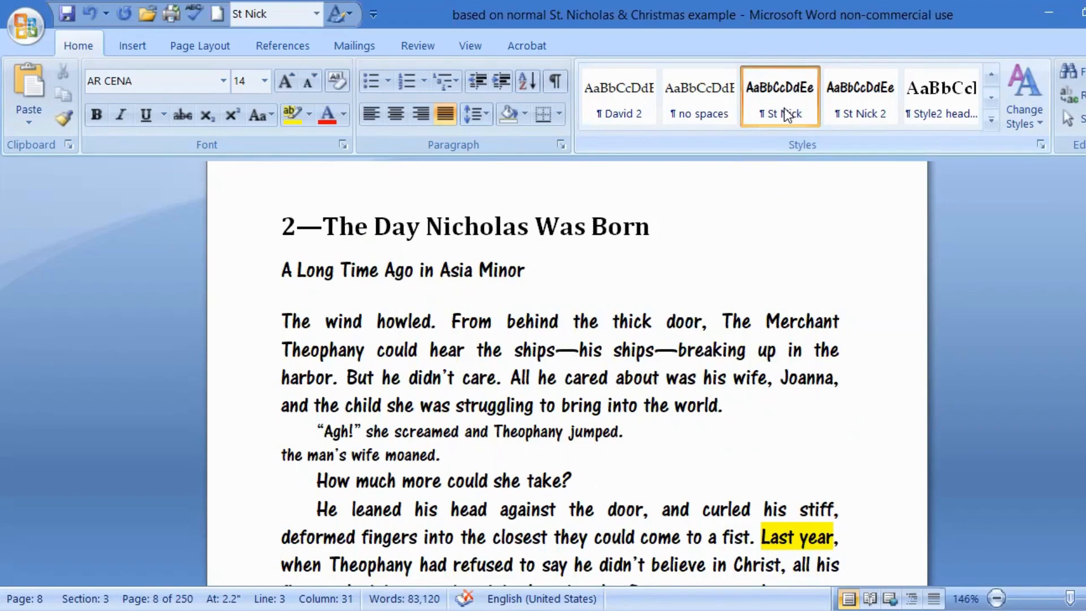
right_click(786, 115)
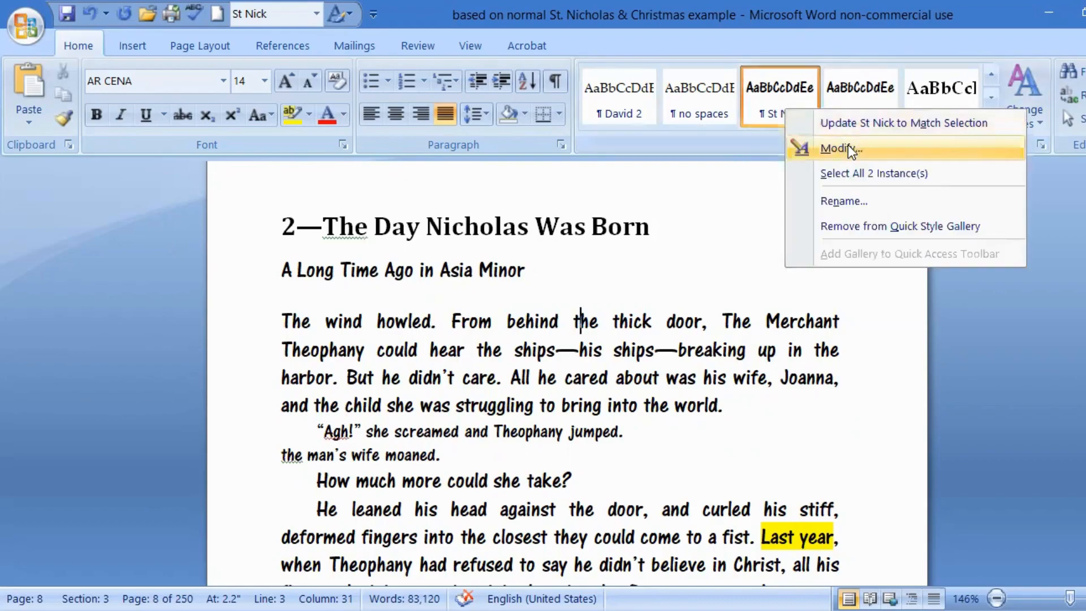
left_click(848, 147)
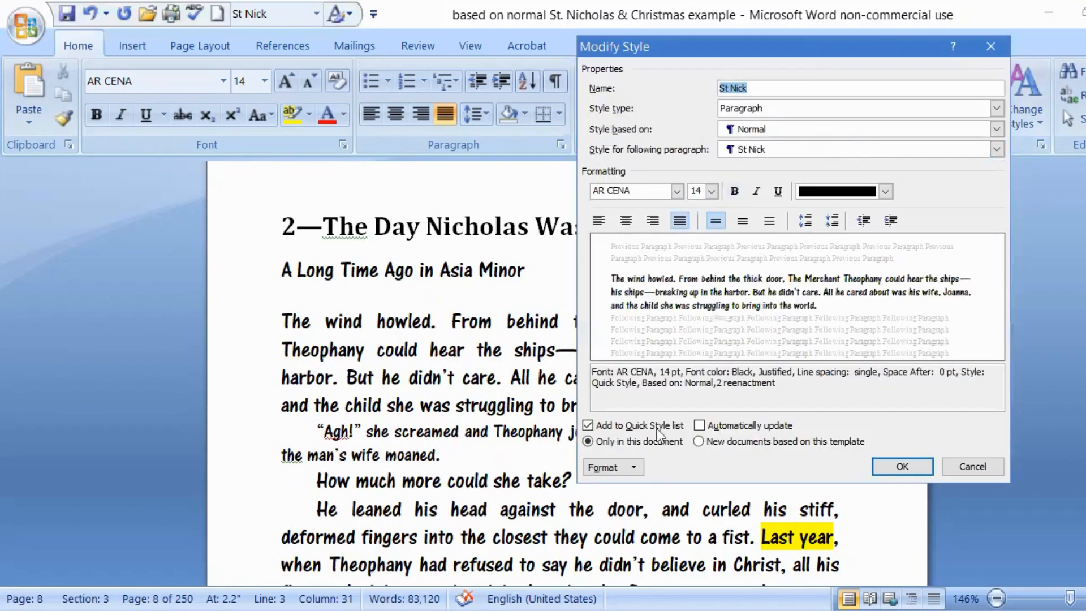
left_click(633, 466)
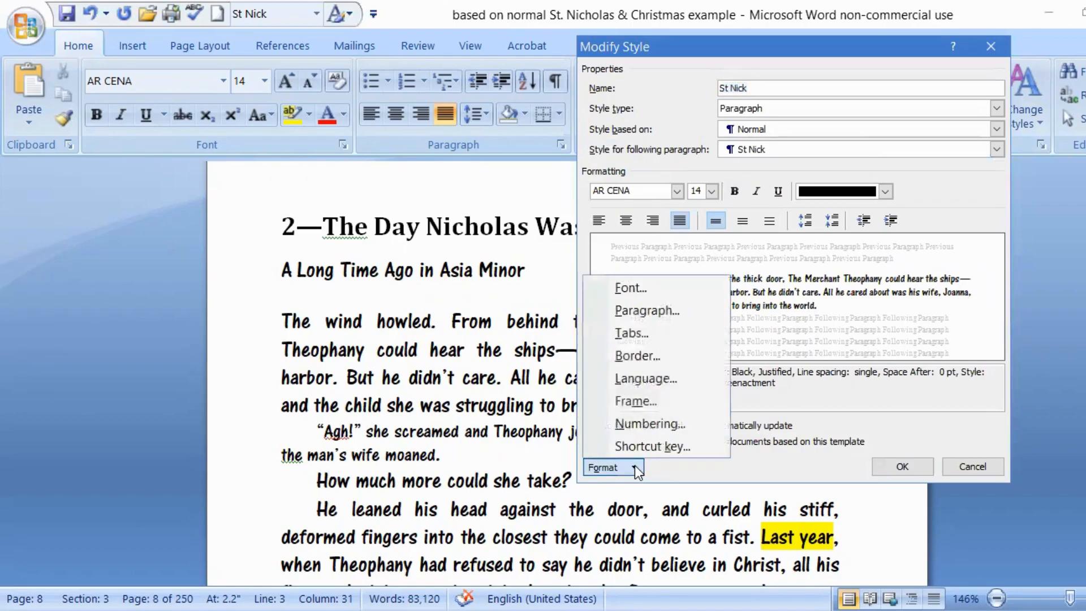
left_click(647, 311)
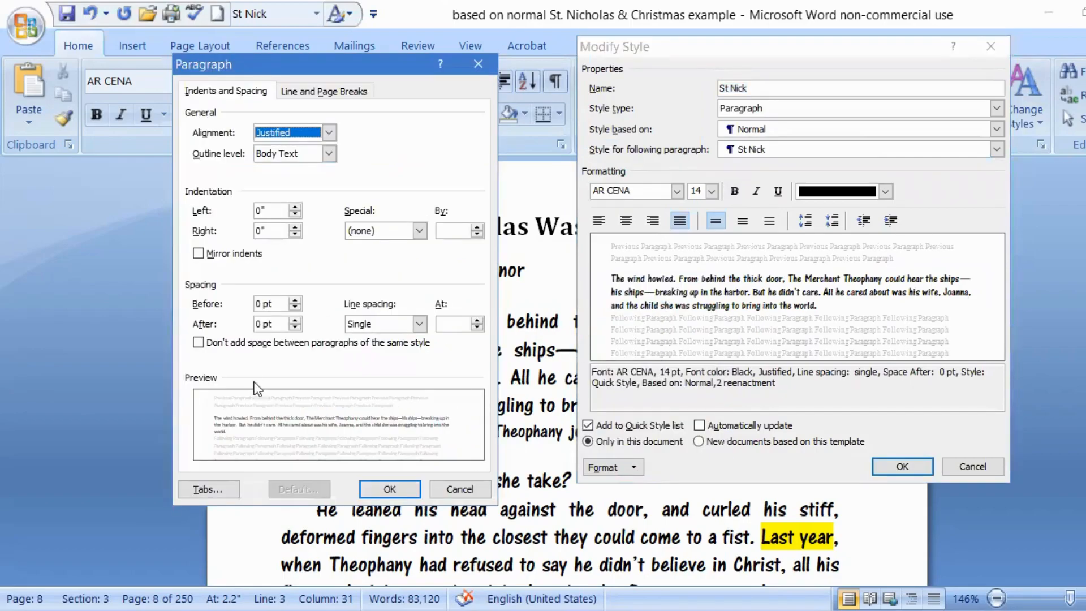
left_click(295, 300)
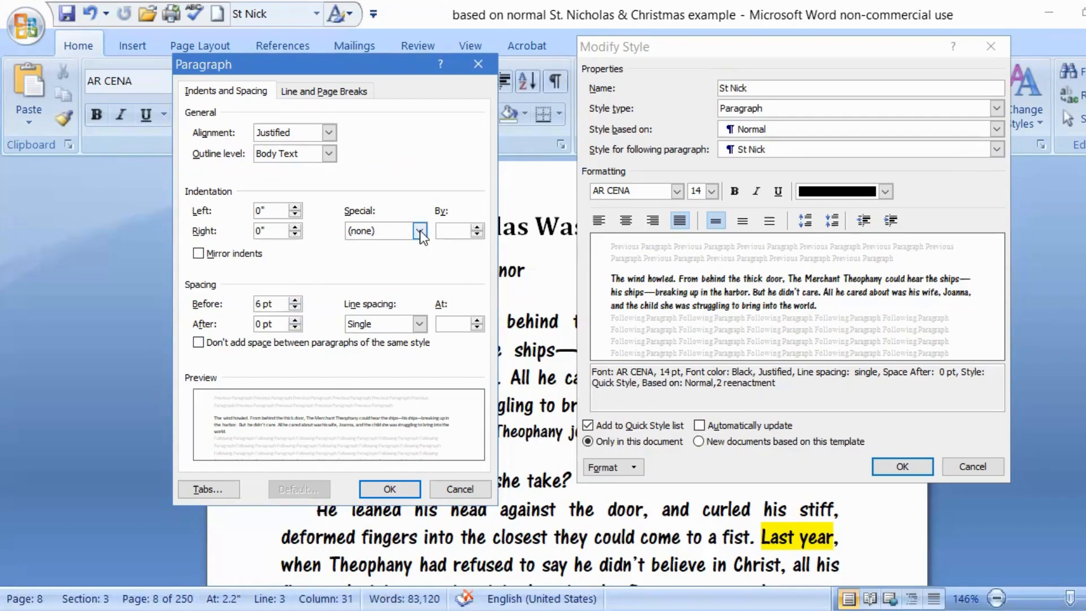
left_click(420, 232)
left_click(410, 247)
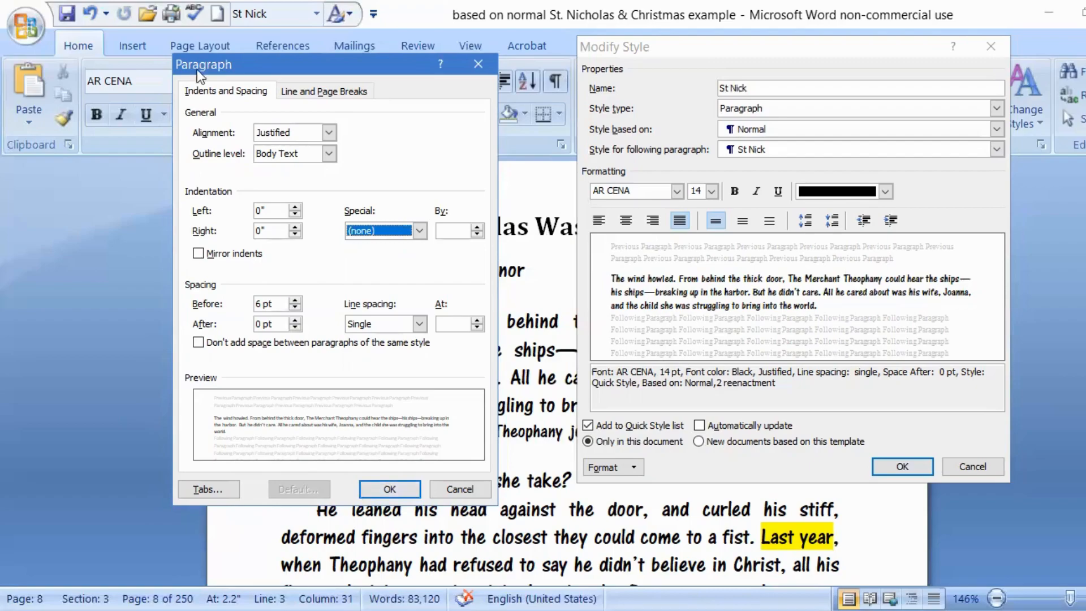
left_click(398, 487)
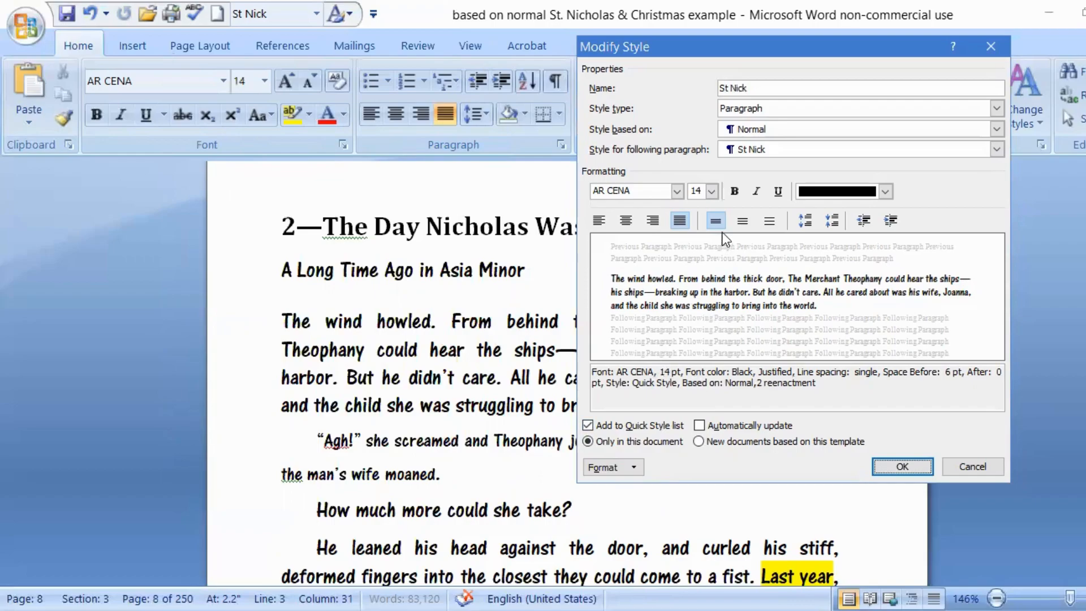
- Set the St Nick style's font size to 12 and save the modified style
left_click(712, 191)
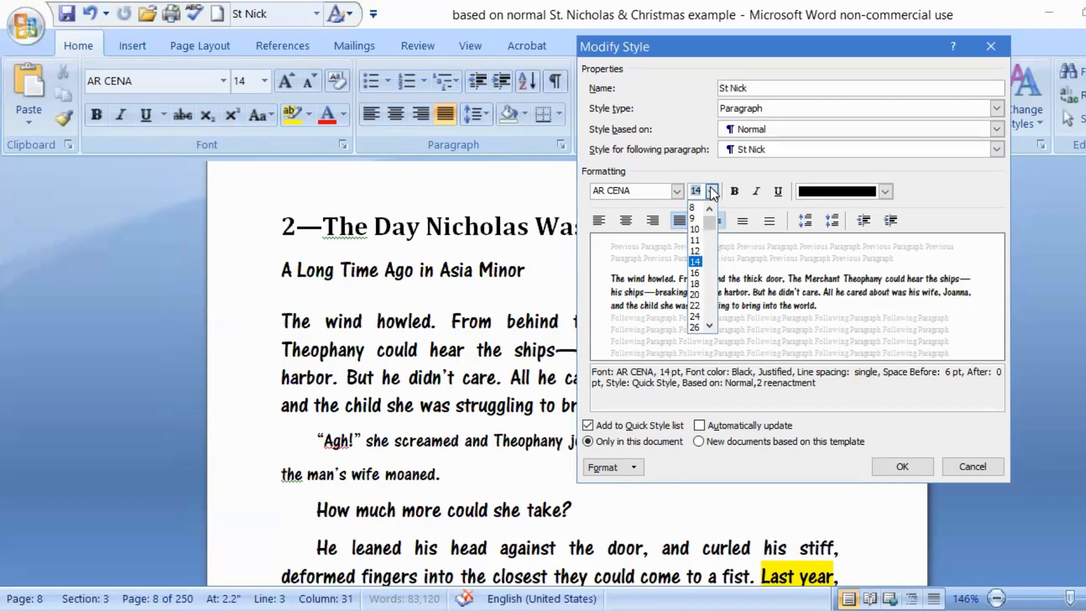
left_click(695, 248)
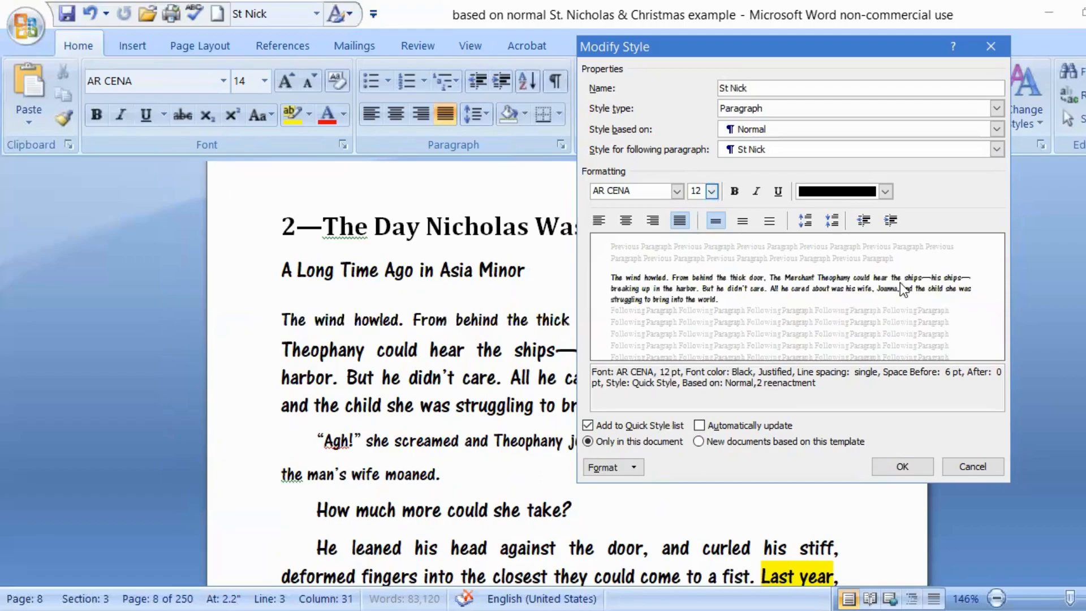
left_click(902, 467)
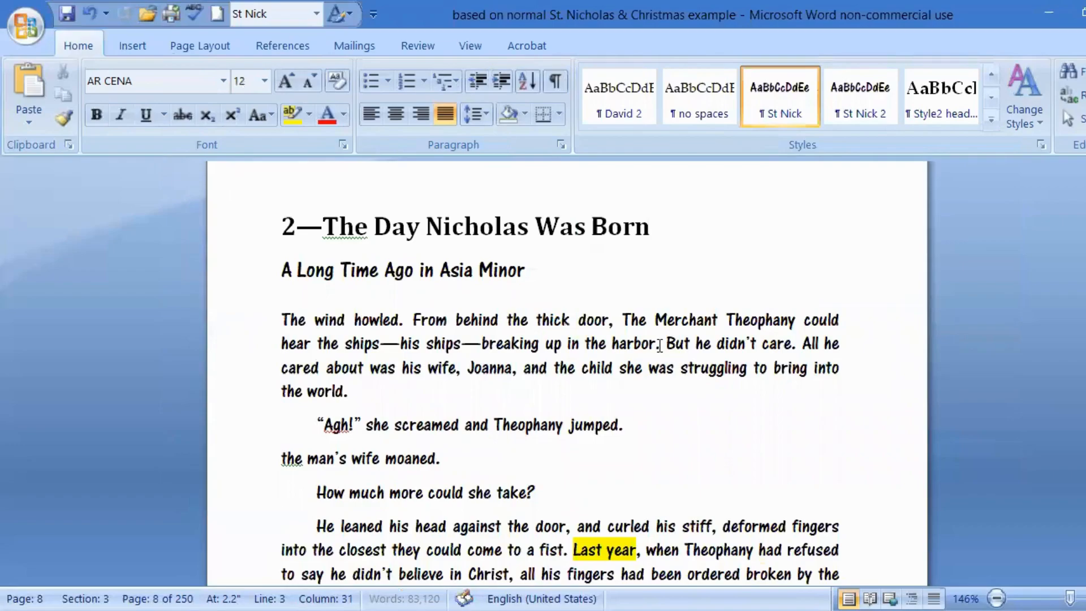
- Modify the St Nick 2 style of the "Agh!" paragraph so that it is based on Normal
left_click(518, 424)
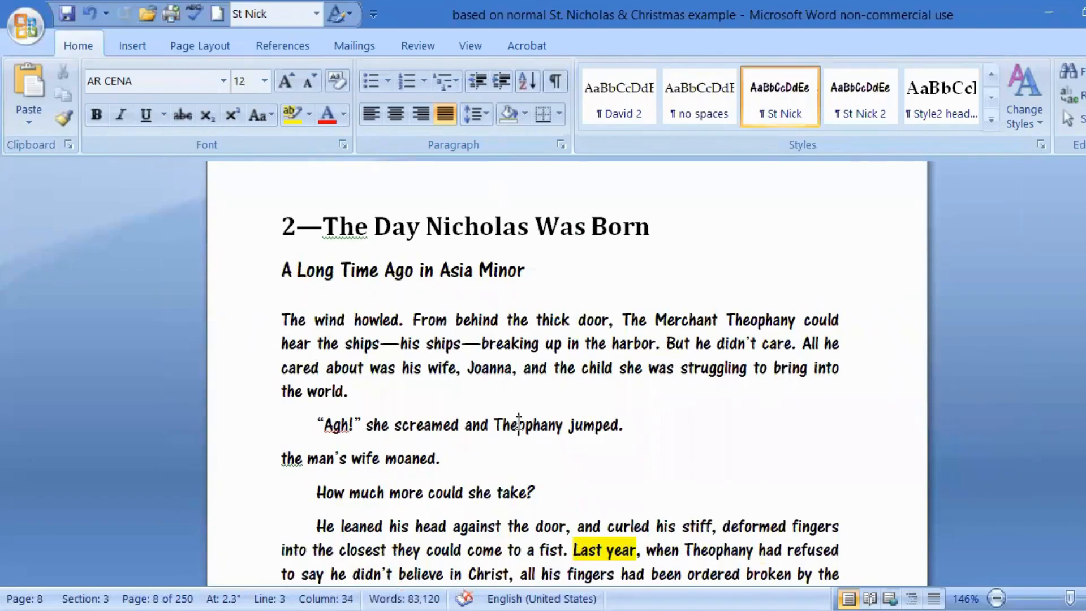
right_click(849, 113)
left_click(904, 147)
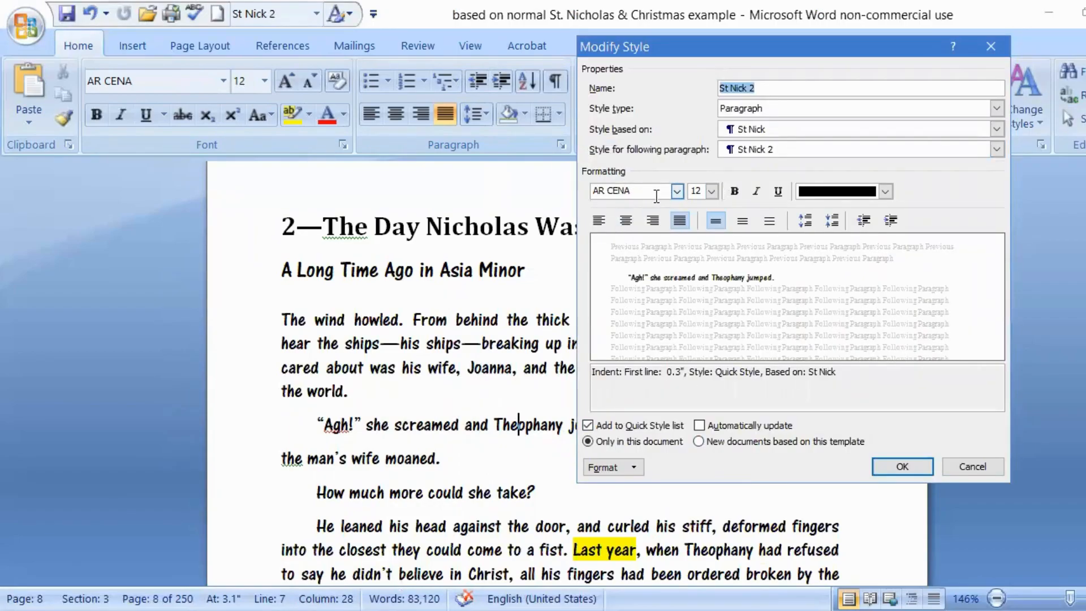
left_click(997, 129)
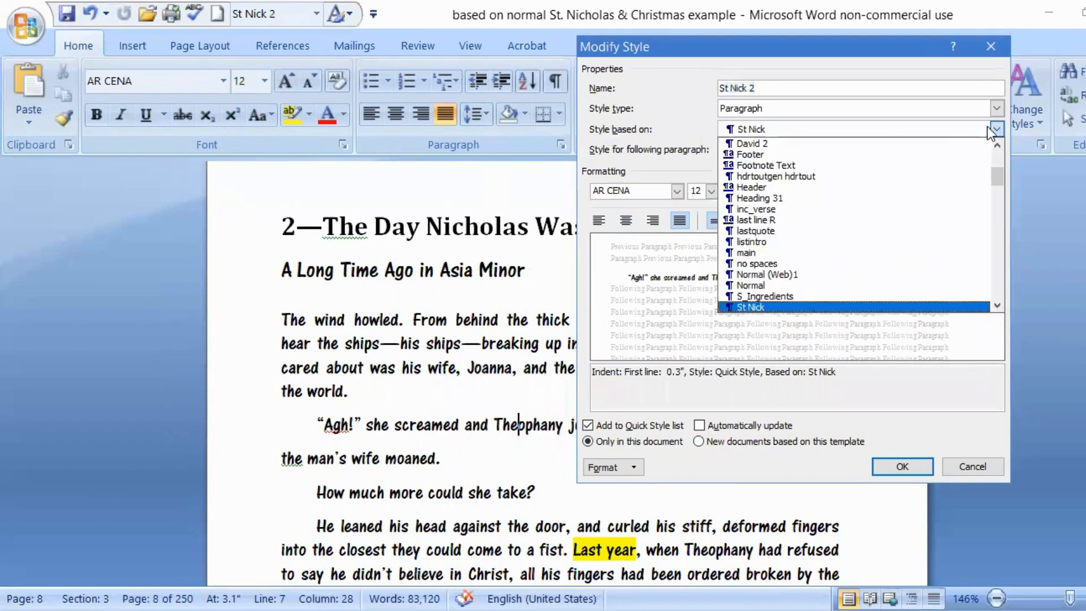
left_click(762, 284)
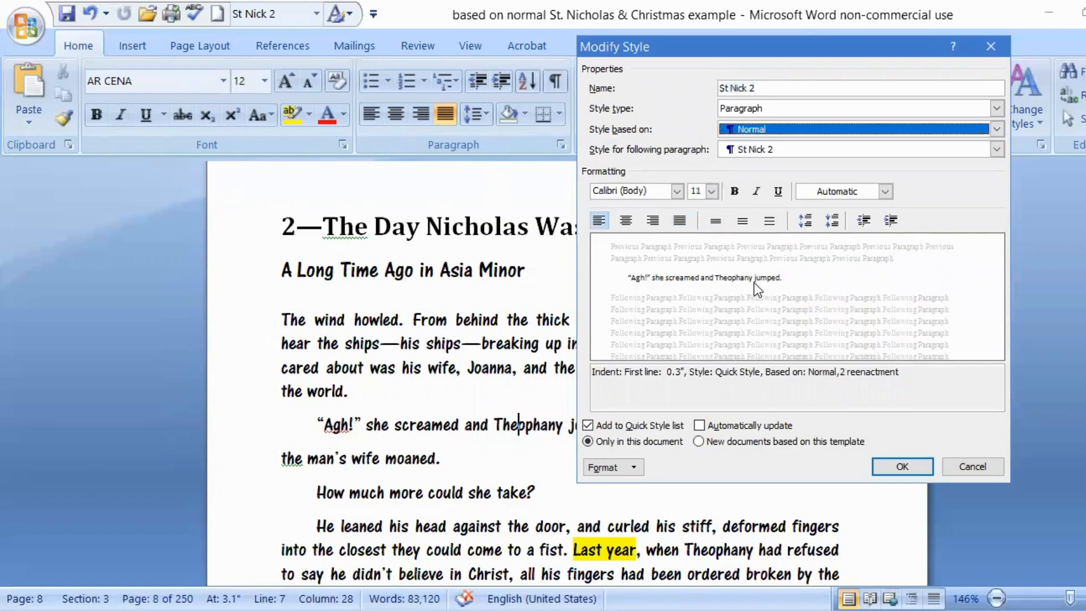
- Set the St Nick 2 style's paragraph spacing to 0 pt after and its line spacing to Single
left_click(469, 423)
left_click(622, 466)
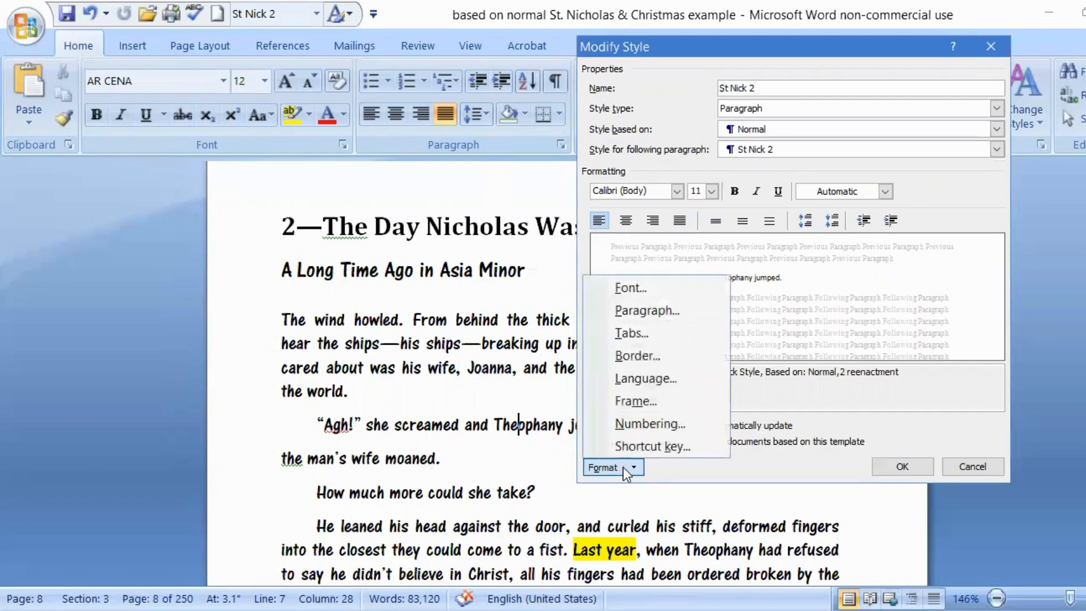
left_click(674, 307)
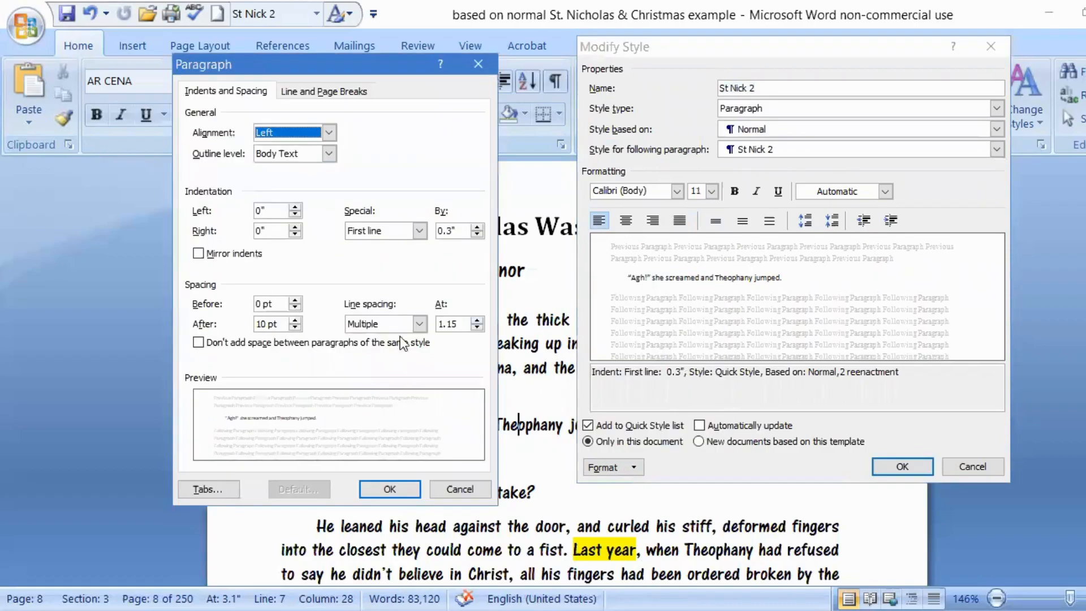
left_click(294, 320)
double_click(296, 326)
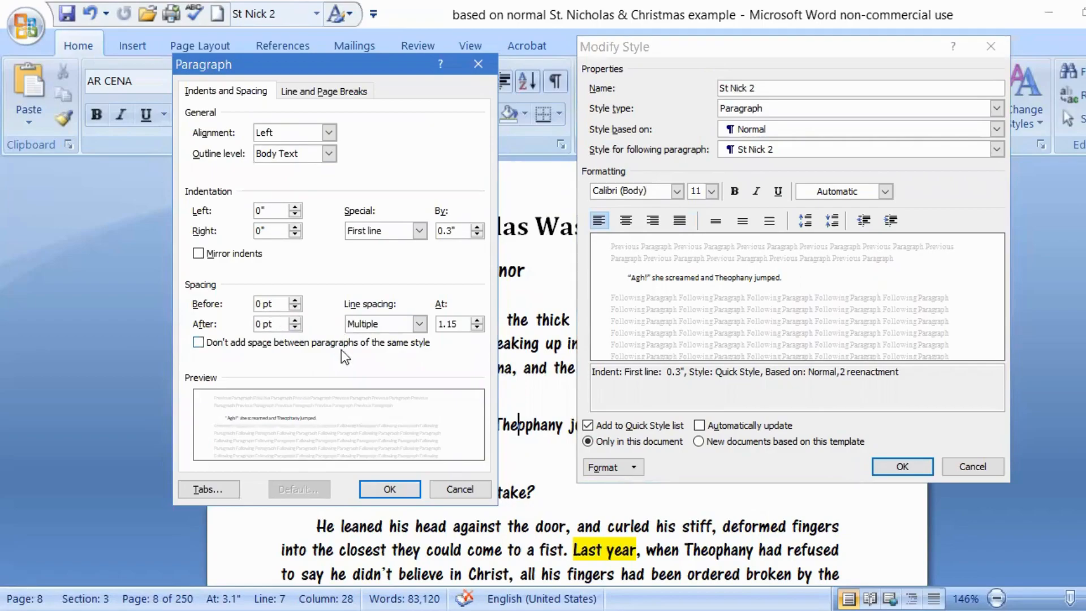
left_click(419, 324)
left_click(373, 340)
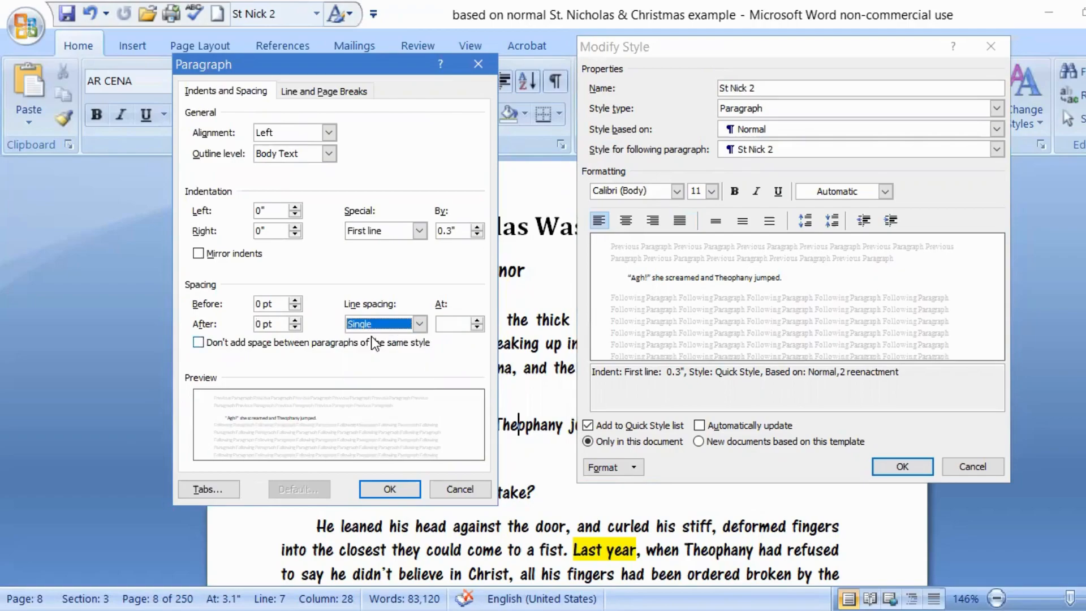
left_click(400, 488)
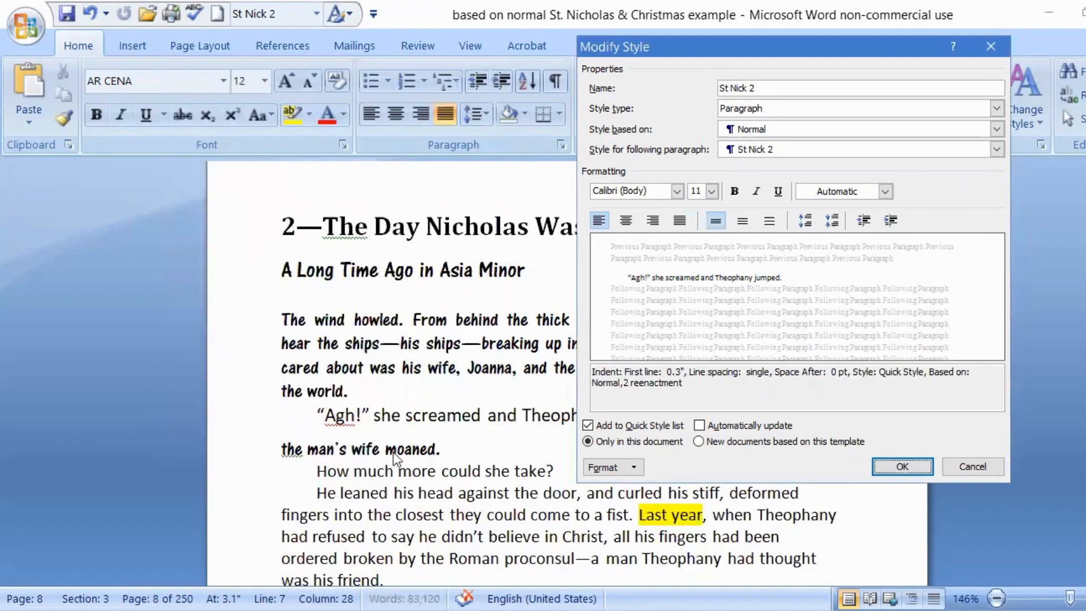
- Review the St Nick 2 style's paragraph indents and spacing once more and save the modified style
left_click(636, 468)
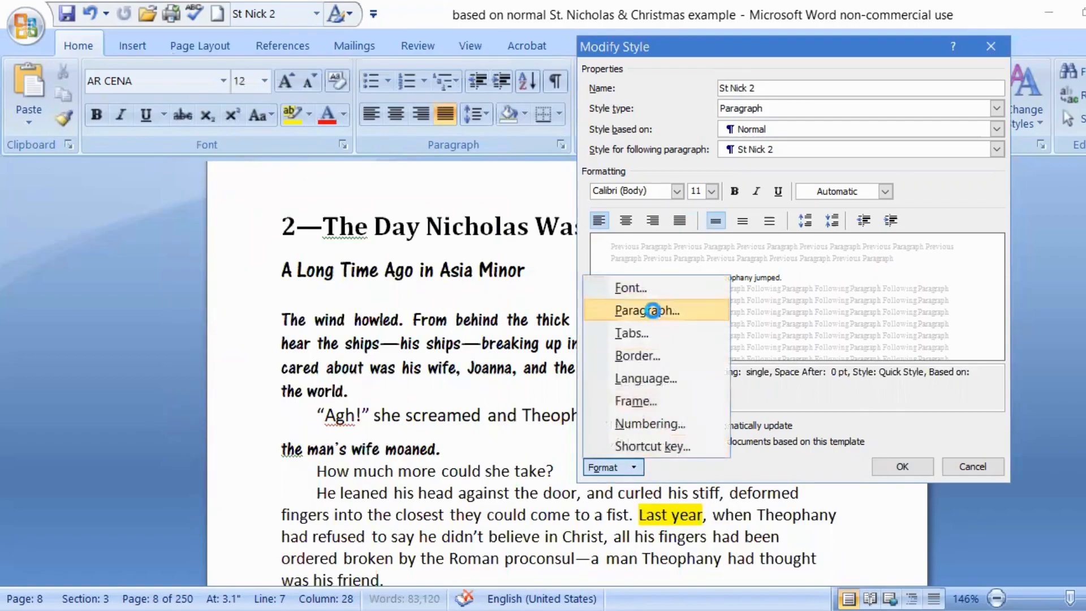
left_click(648, 311)
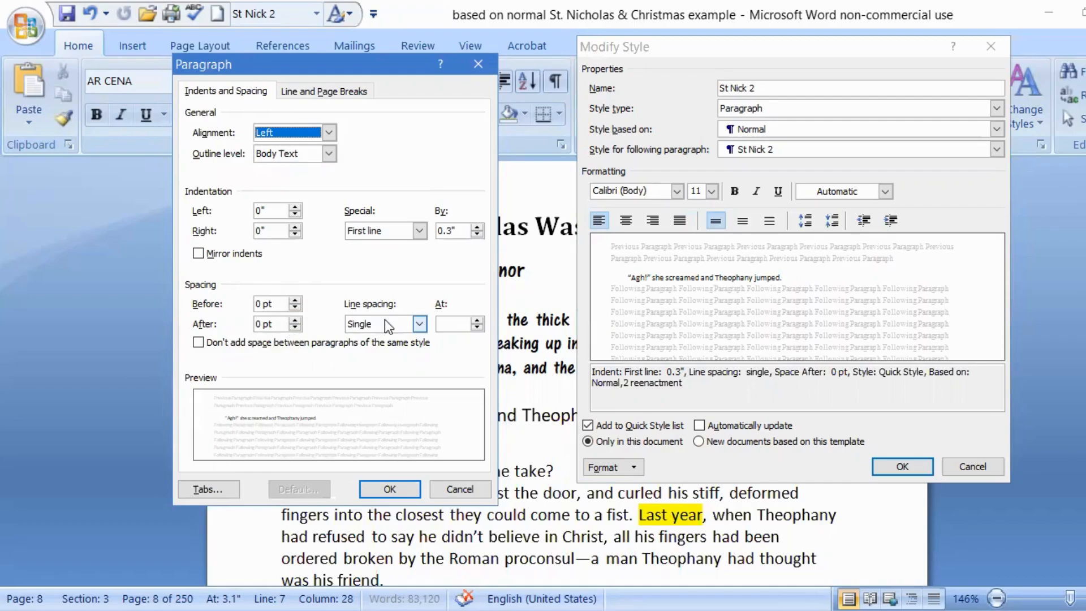
left_click(390, 487)
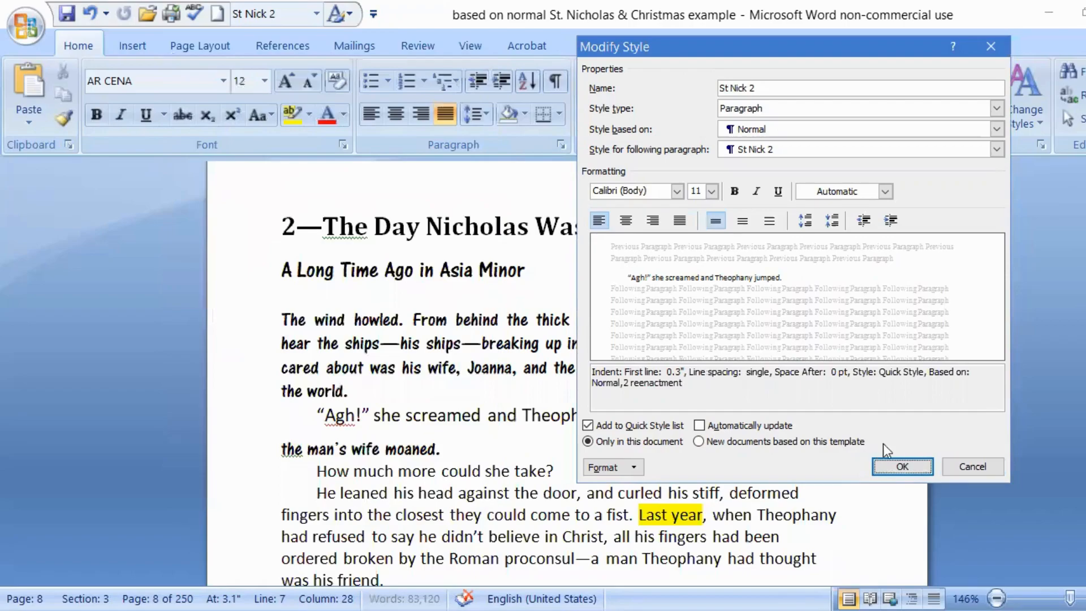
left_click(902, 466)
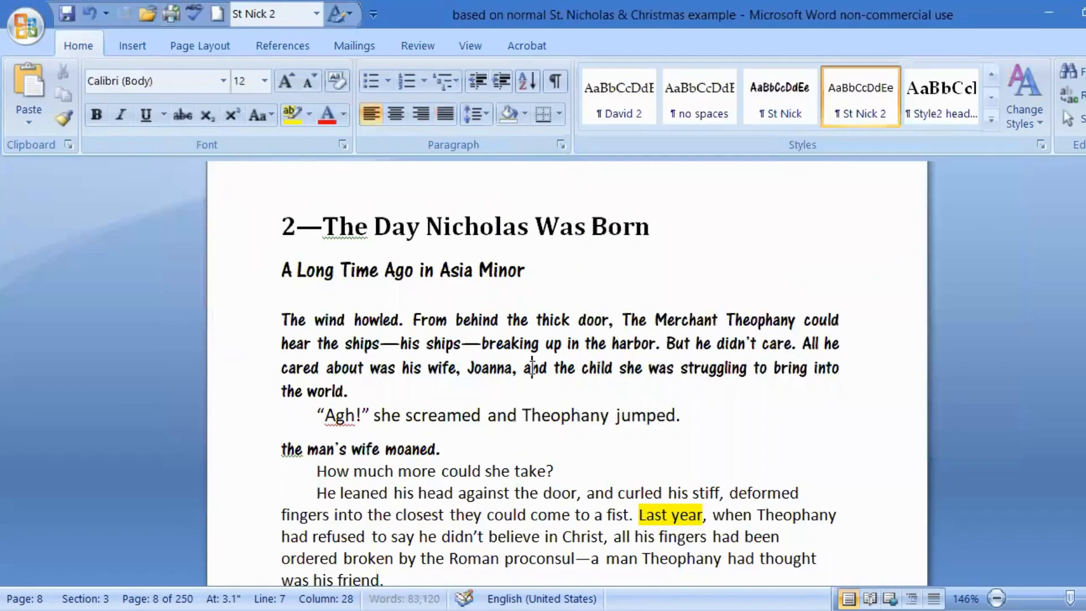
- Modify the St Nick 2 style to use the AR CENA font at size 12 and save it
left_click(499, 417)
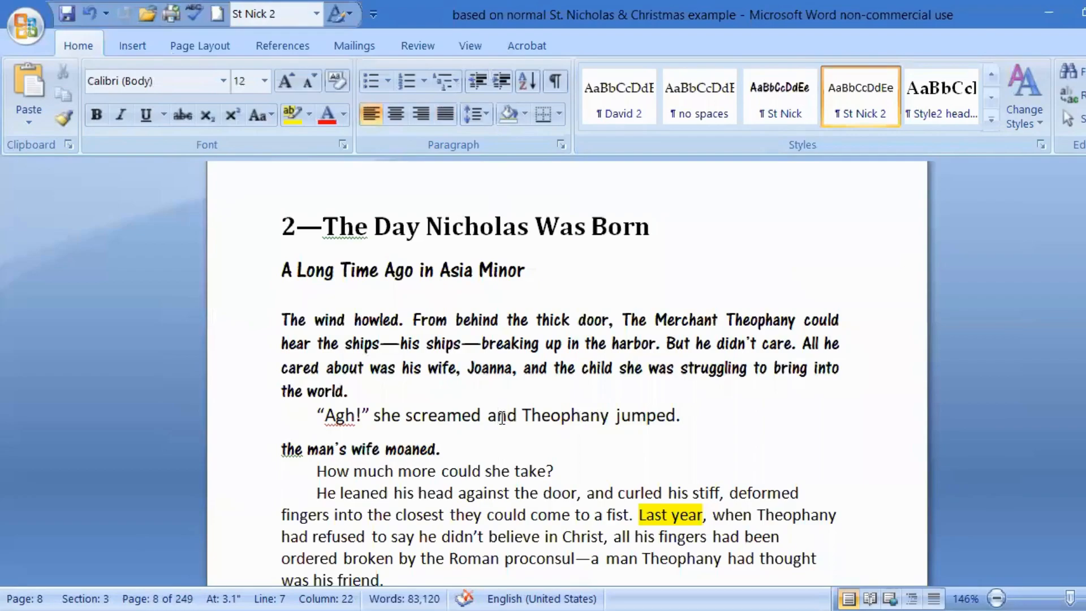
right_click(860, 101)
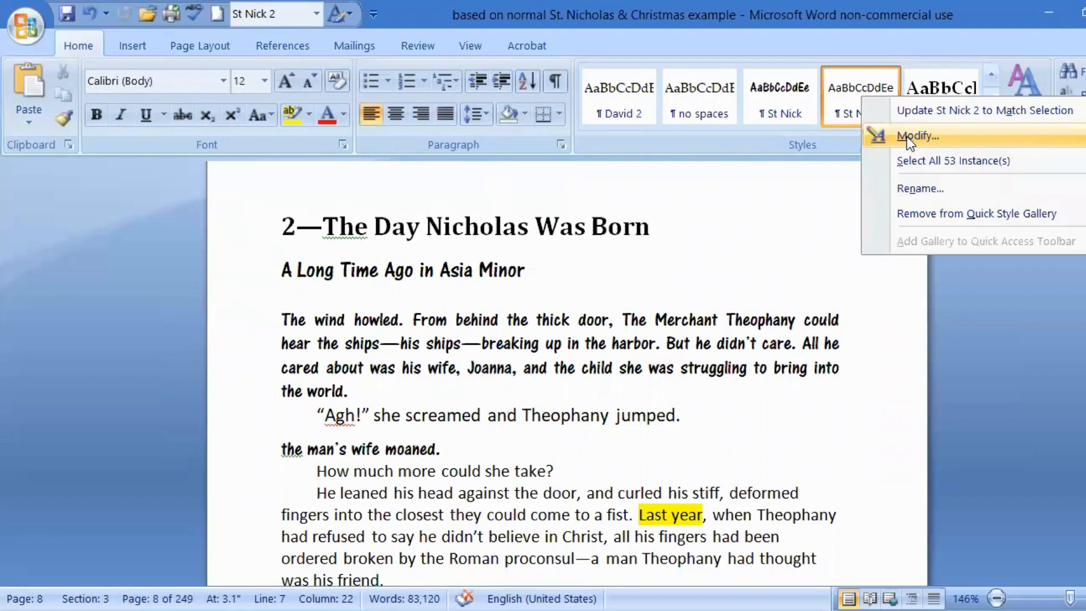
left_click(908, 136)
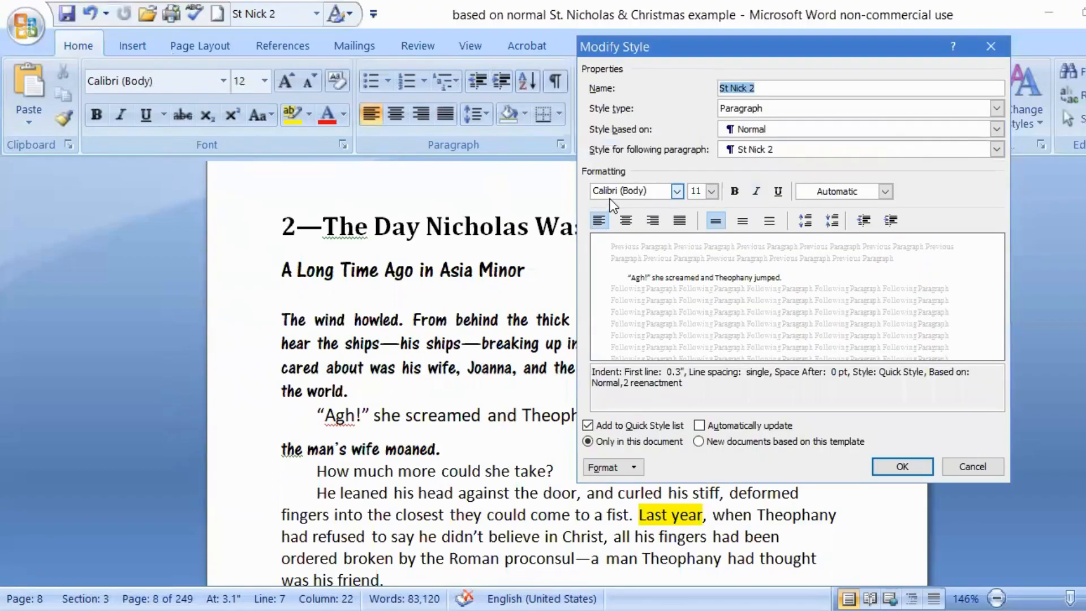
left_click(676, 190)
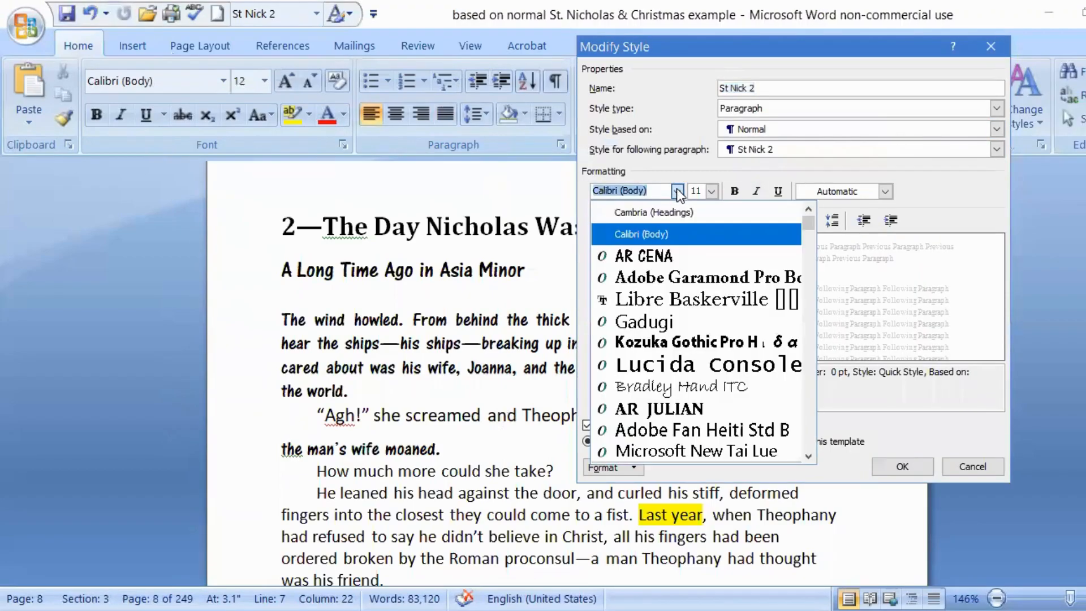
left_click(646, 256)
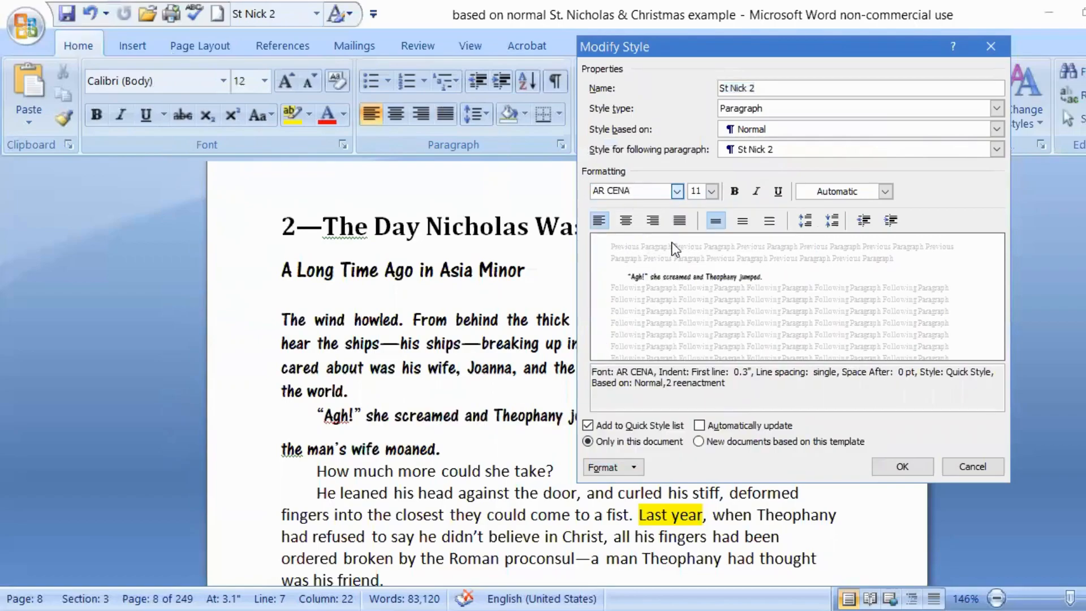
left_click(708, 192)
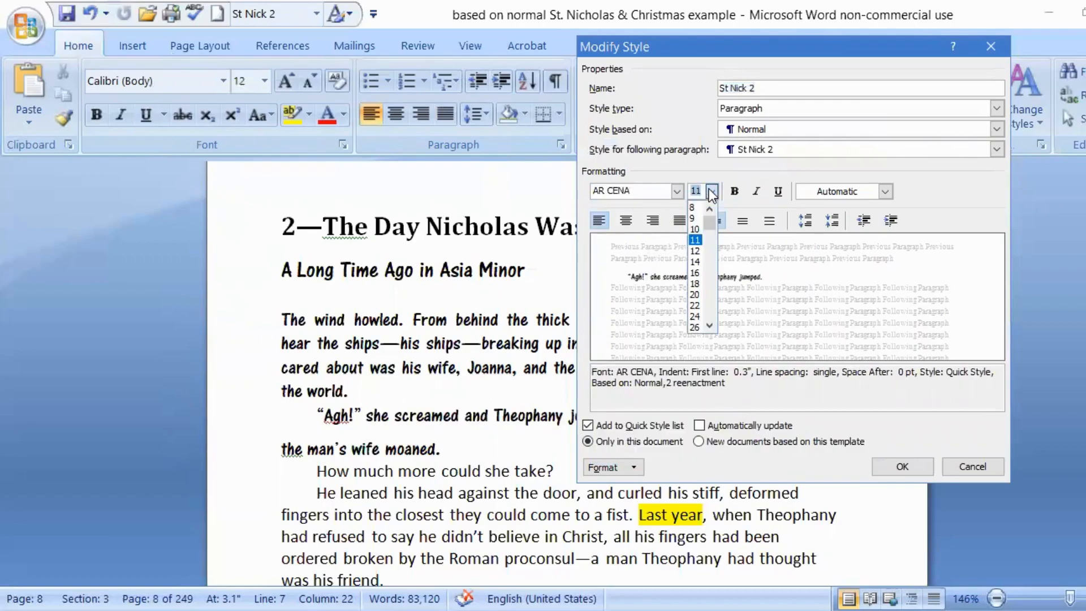
left_click(691, 249)
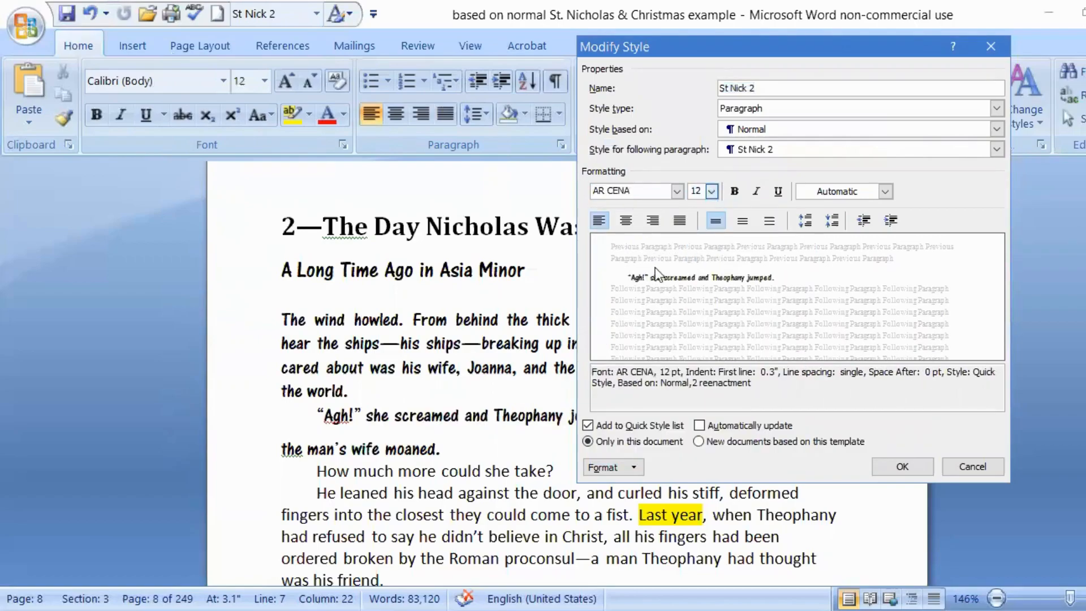
left_click(912, 465)
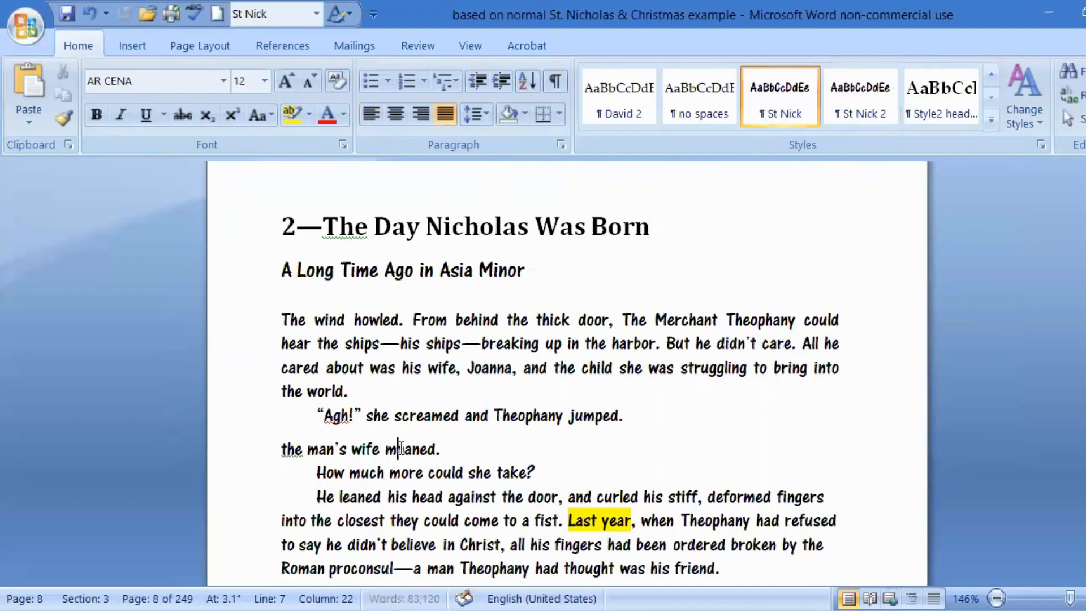
- Apply St Nick 2 to the "the man's wife moaned." paragraph, capitalize its first word, and compare the styles of the two preceding paragraphs
left_click(865, 97)
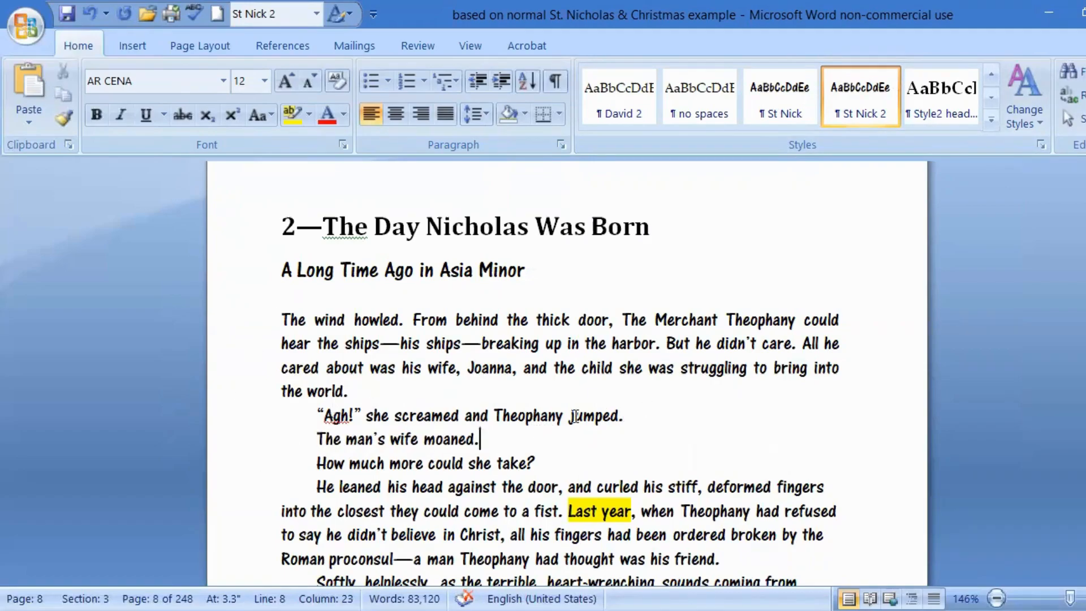
left_click(562, 343)
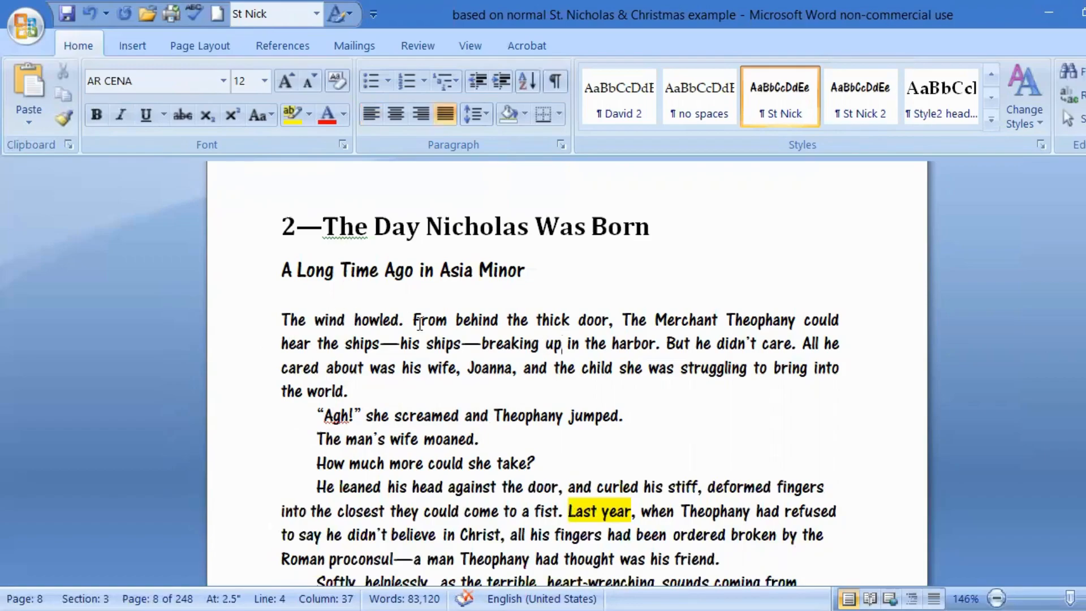
left_click(405, 416)
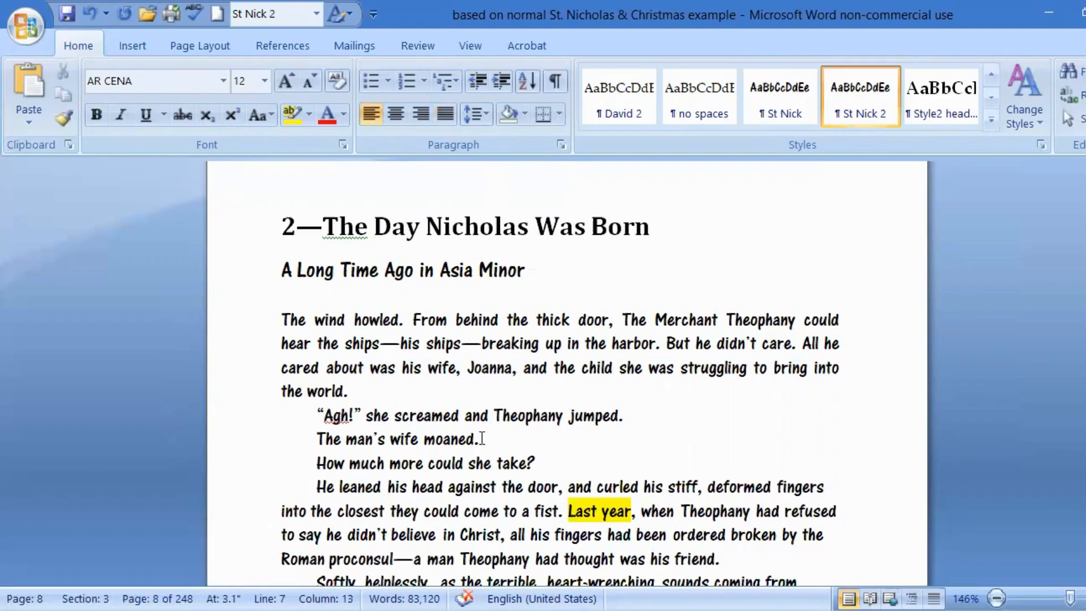
- Inspect which paragraph styles are used for the "Wait," paragraph after the St Nick passage and the "Right." line below it
scroll(460, 434, "down", 5)
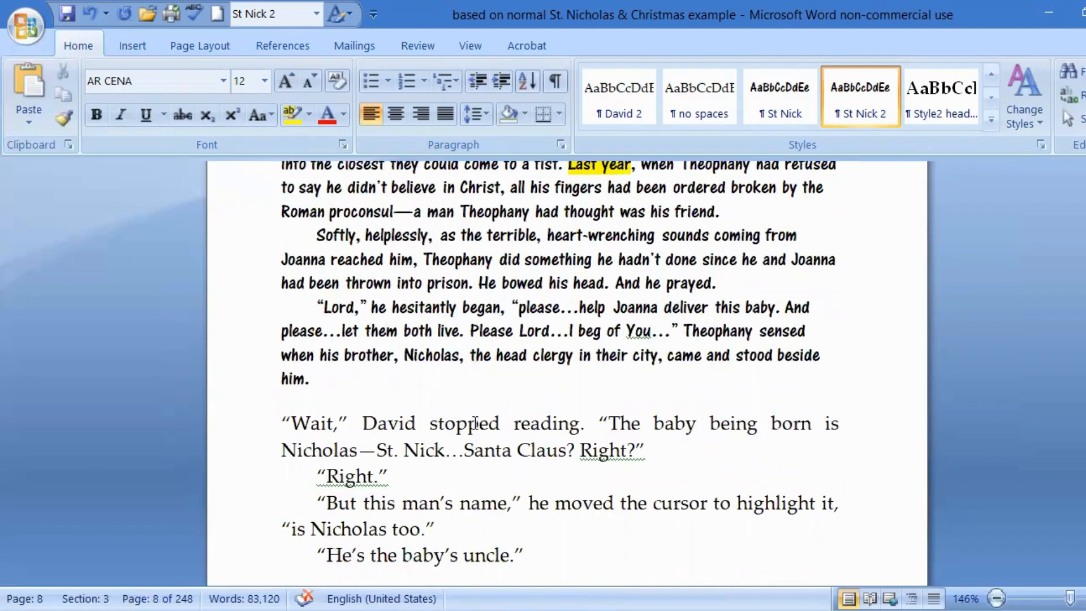
left_click(471, 426)
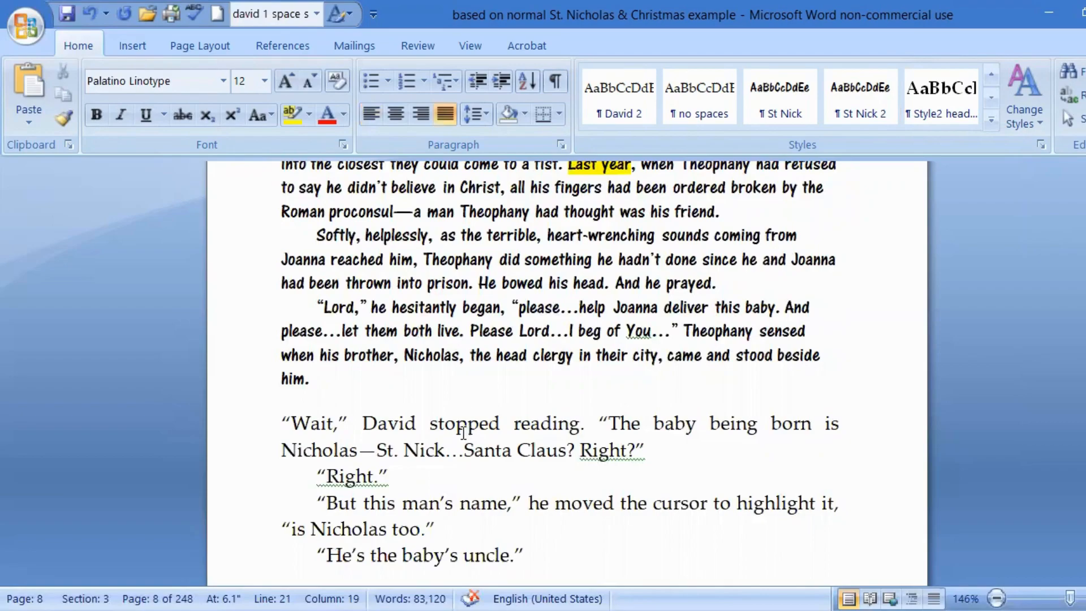
left_click(992, 123)
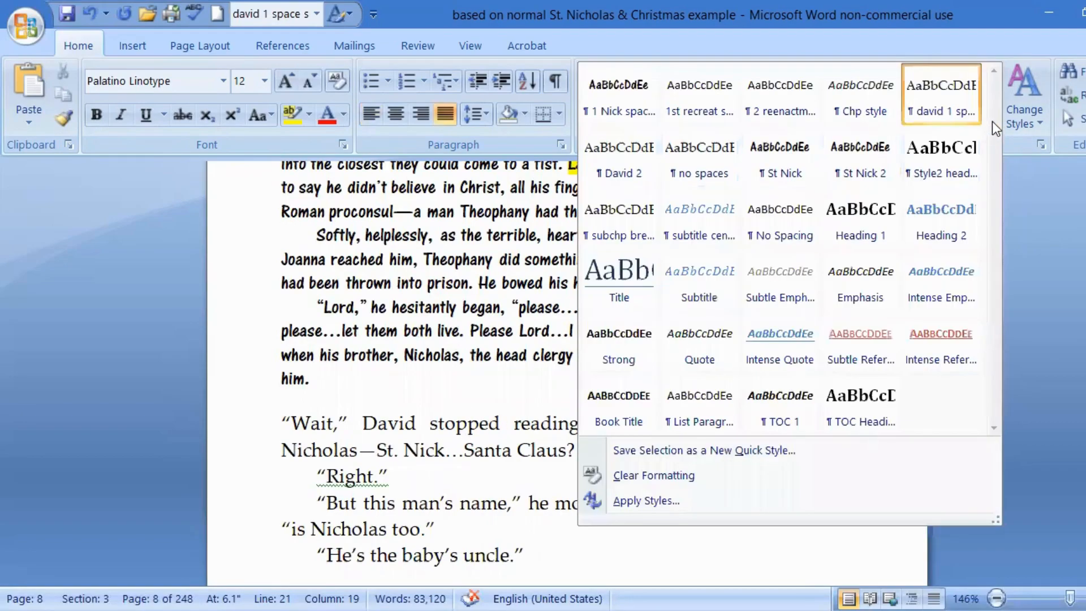
left_click(926, 97)
left_click(356, 476)
key("Down")
key("Down")
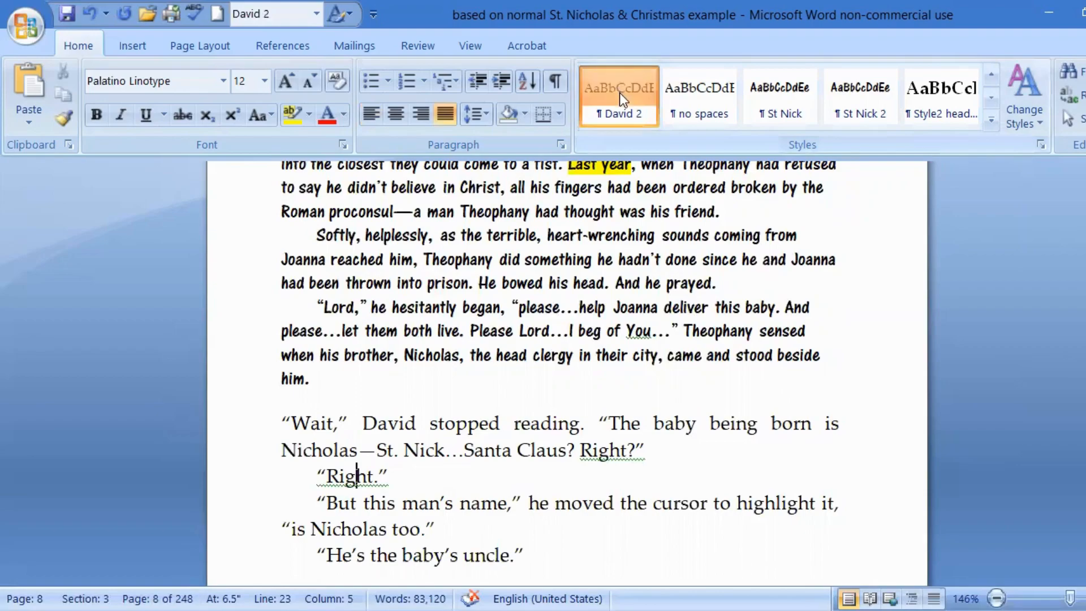
- Check the paragraph style of "Theophany was glad to have his much older brother", where the St Nick story resumes
scroll(474, 424, "down", 3)
scroll(473, 424, "down", 7)
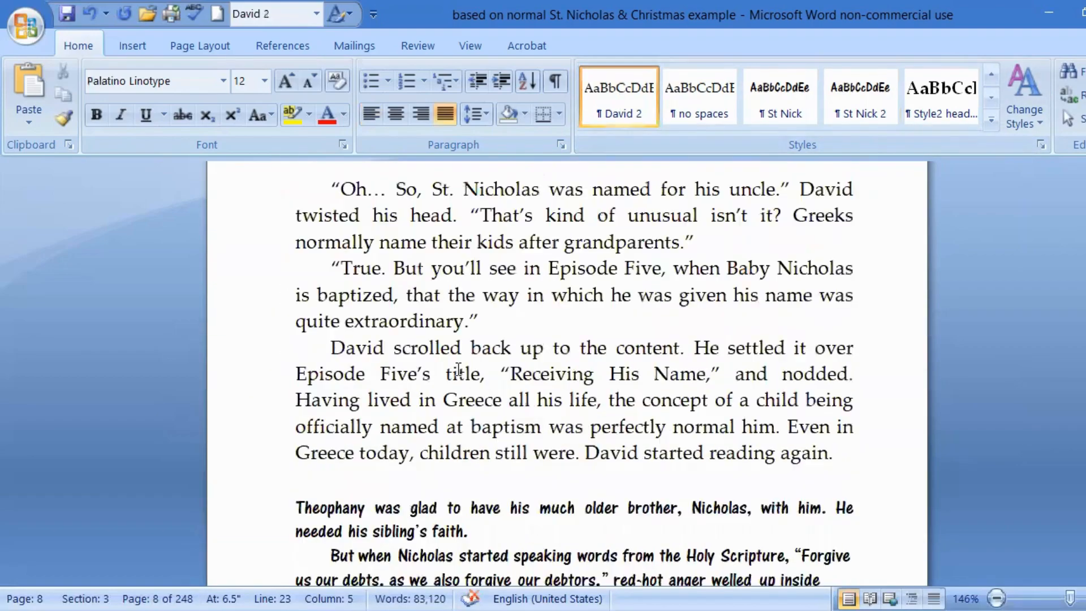
scroll(458, 371, "down", 2)
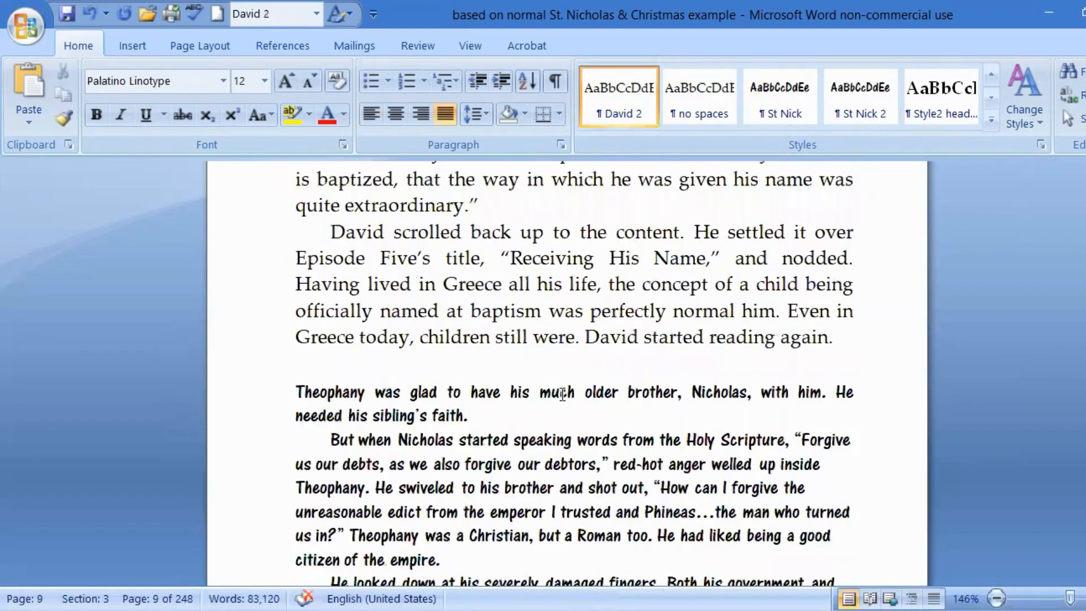
left_click(563, 395)
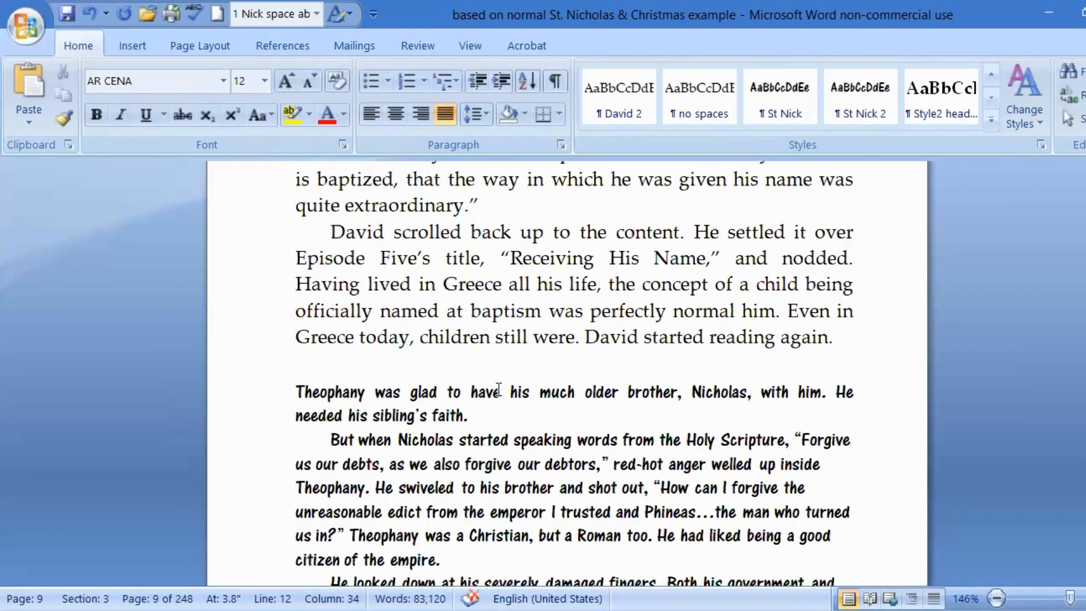
- Review the body text through the end of chapter 2 and inspect the styles of the Episode 3 heading and its opening paragraph
scroll(581, 392, "down", 9)
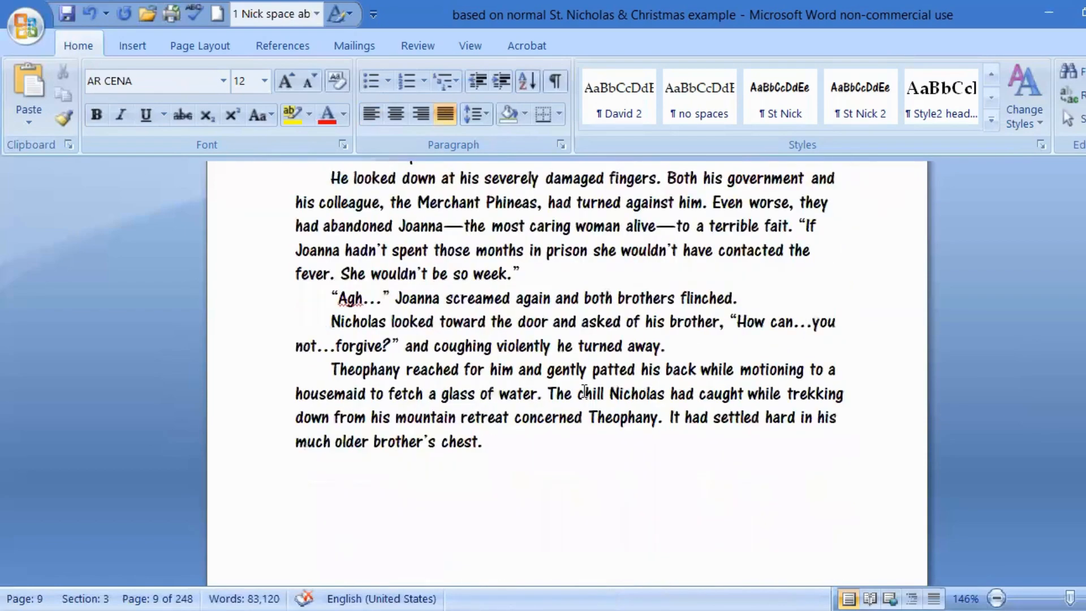
scroll(582, 392, "down", 9)
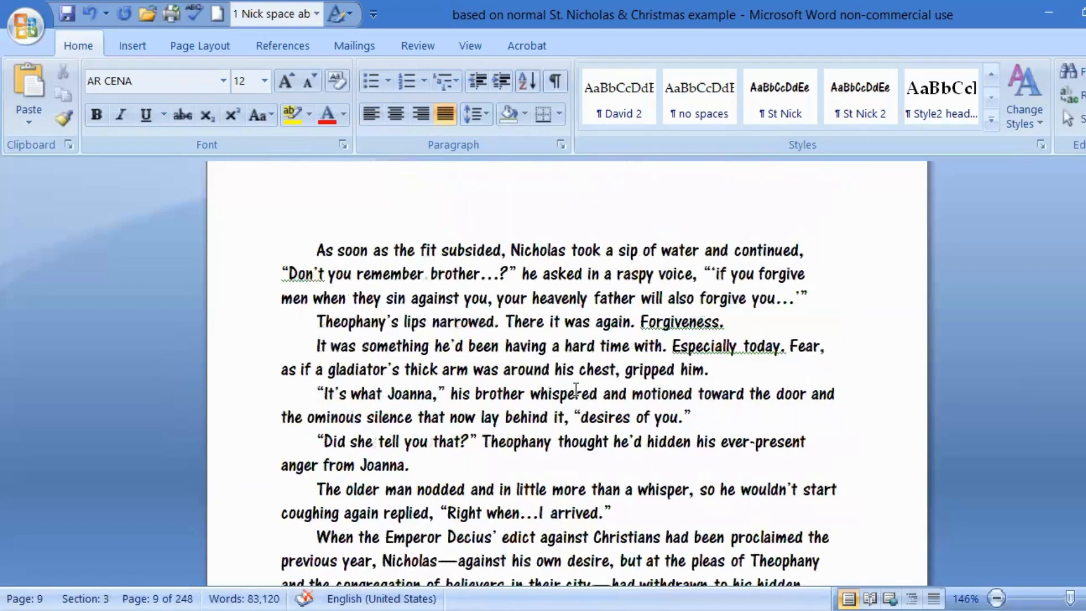
scroll(571, 389, "down", 9)
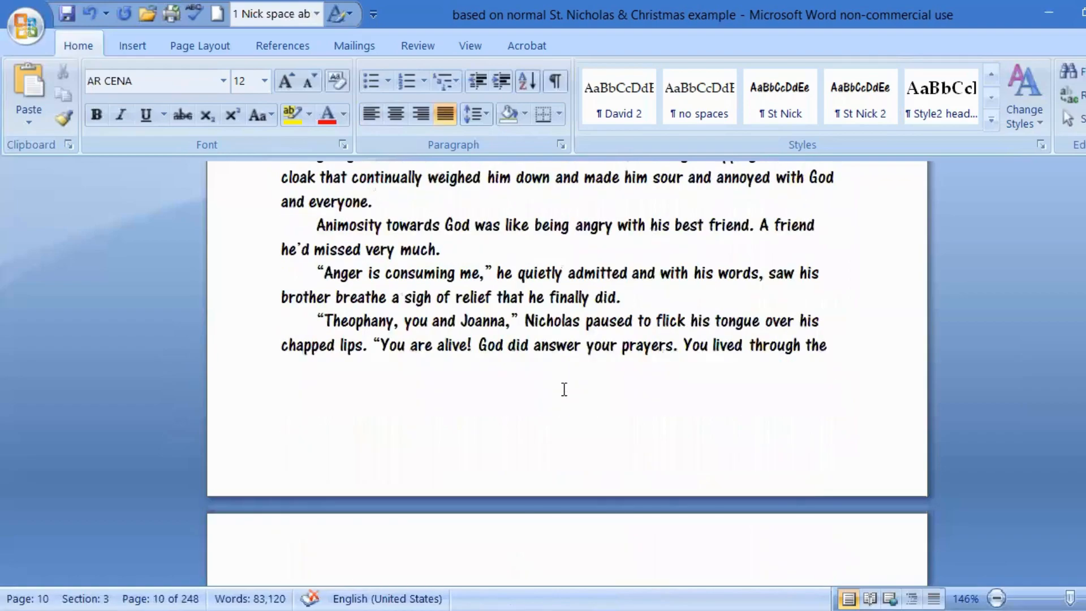
scroll(564, 389, "down", 10)
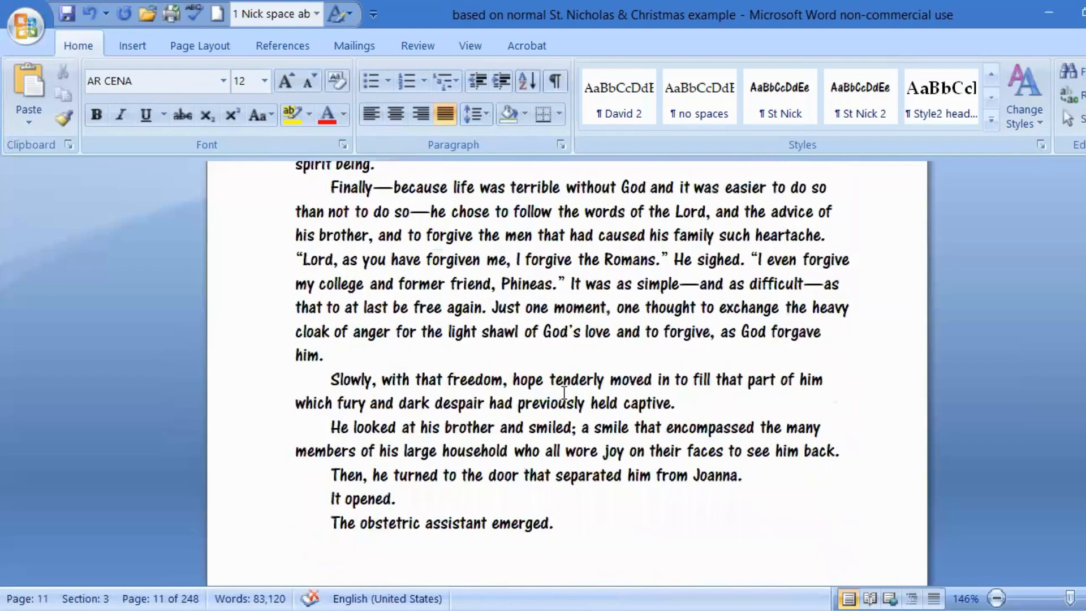
scroll(563, 392, "down", 10)
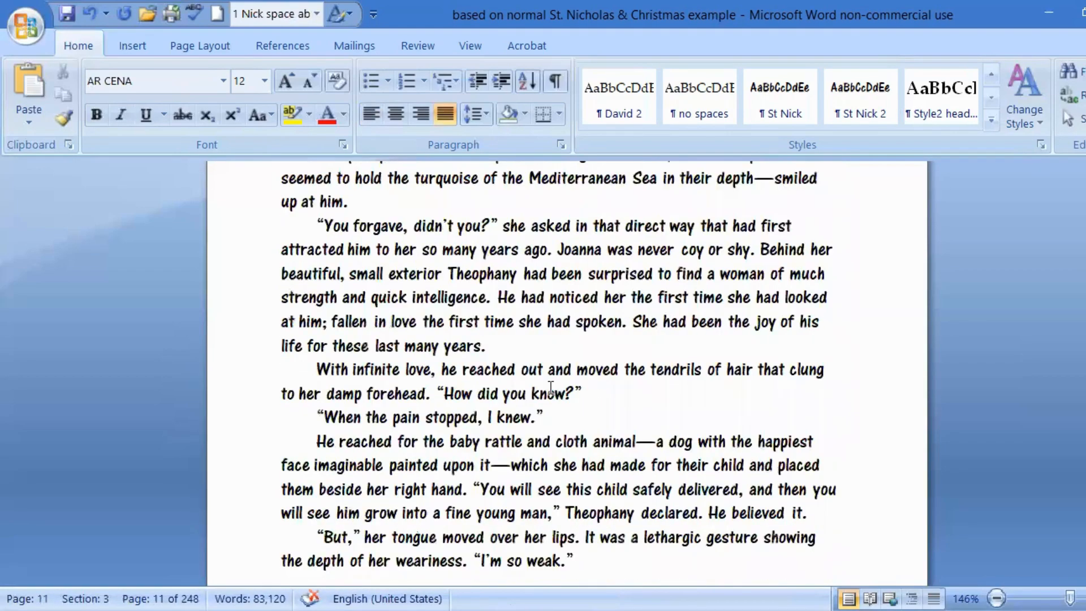
scroll(551, 389, "down", 3)
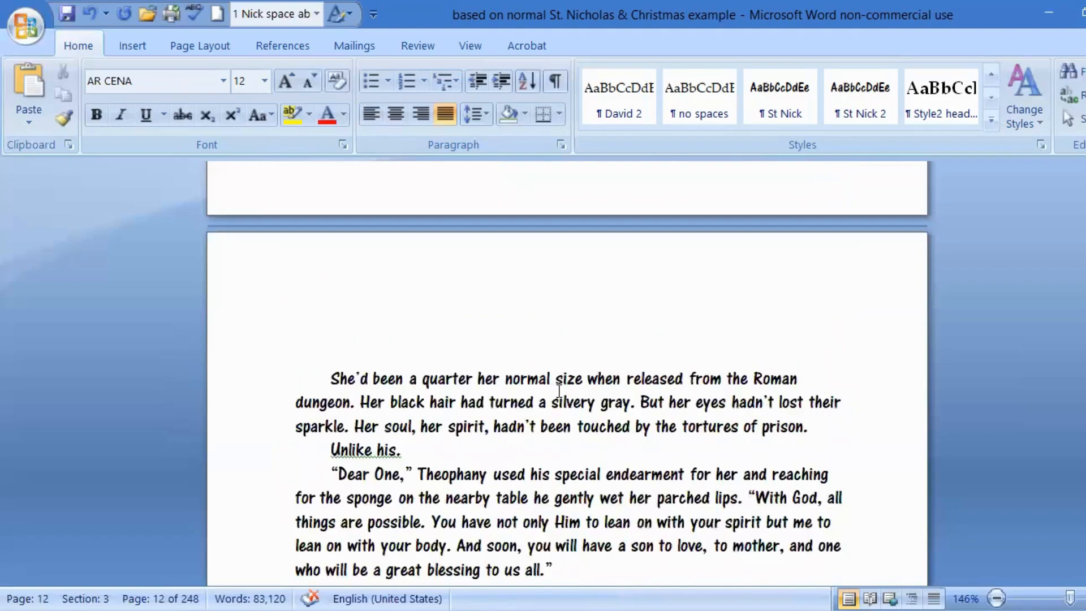
scroll(562, 389, "down", 3)
scroll(561, 398, "down", 4)
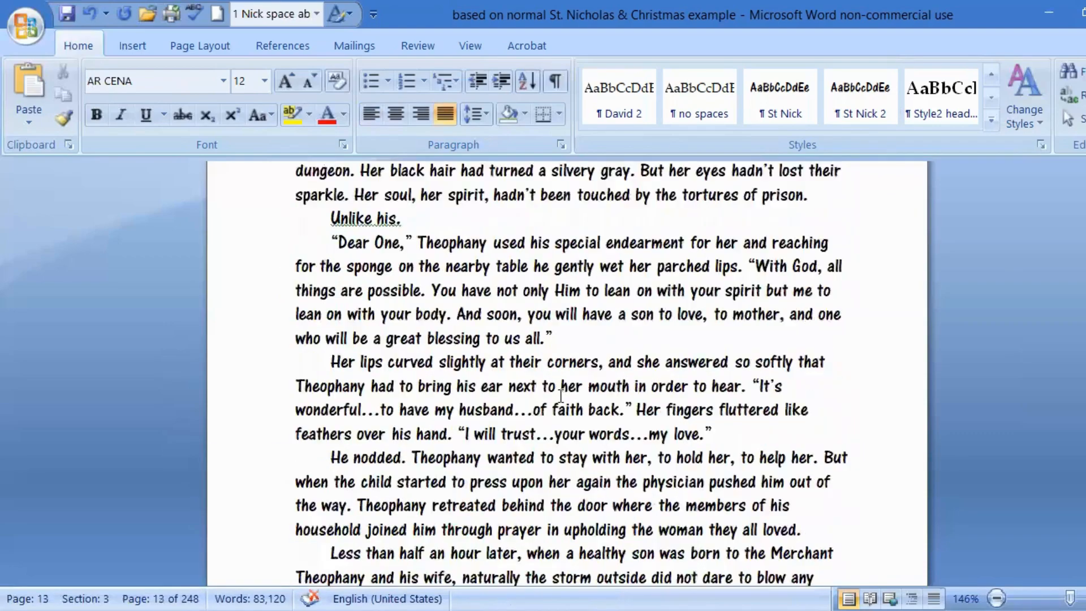
scroll(565, 394, "down", 2)
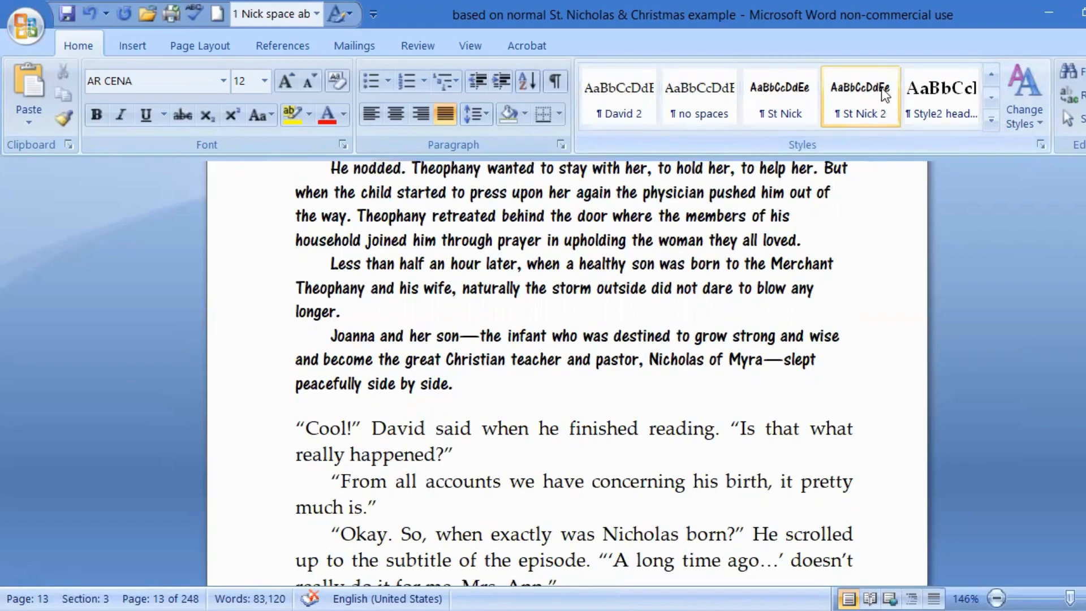
scroll(635, 311, "down", 10)
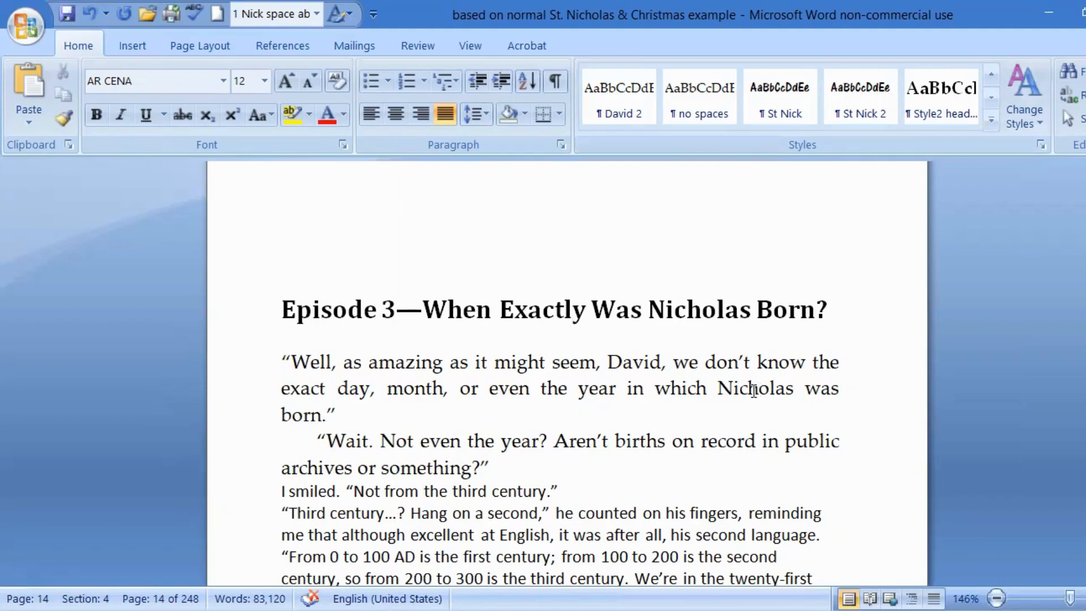
left_click(622, 364)
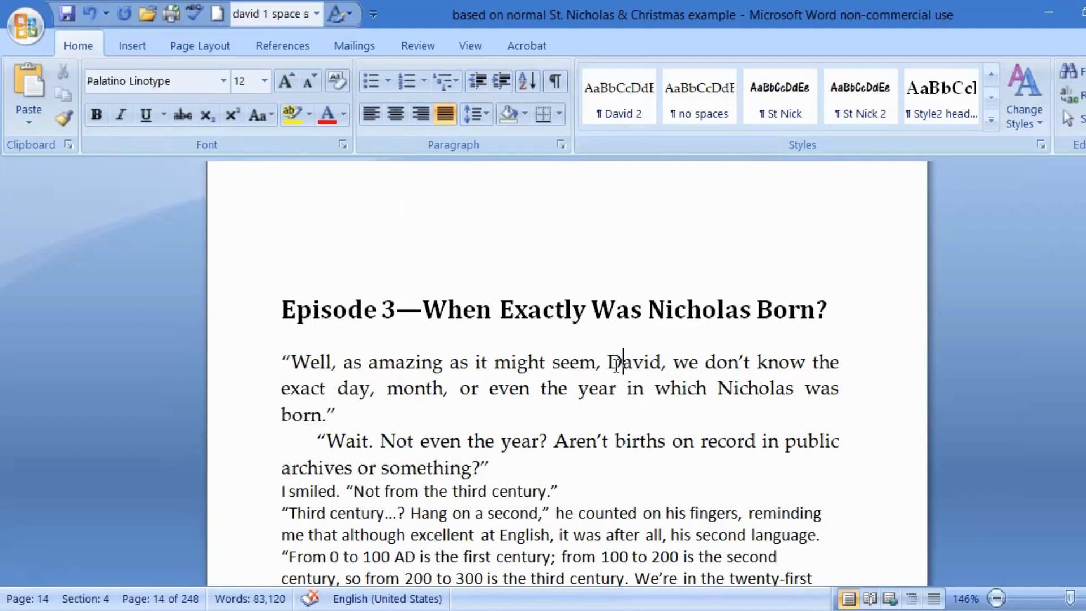
left_click(583, 311)
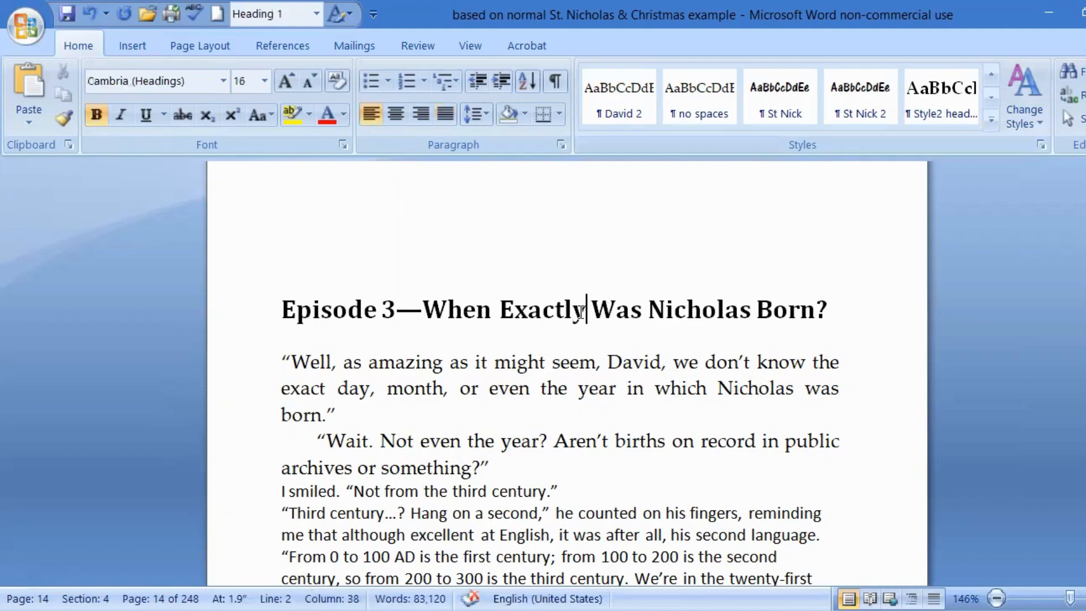
left_click(626, 362)
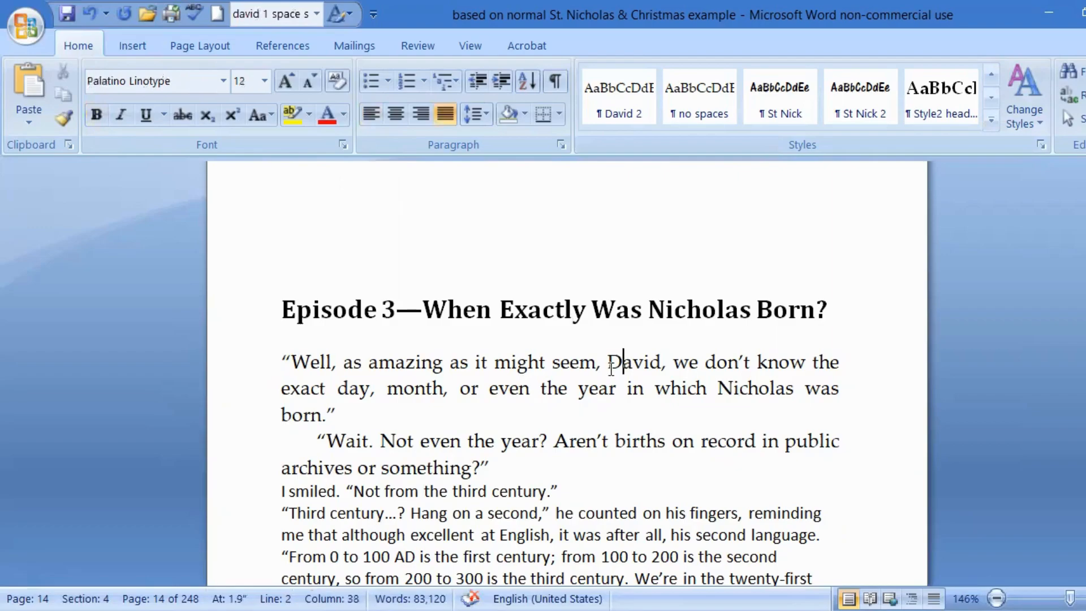